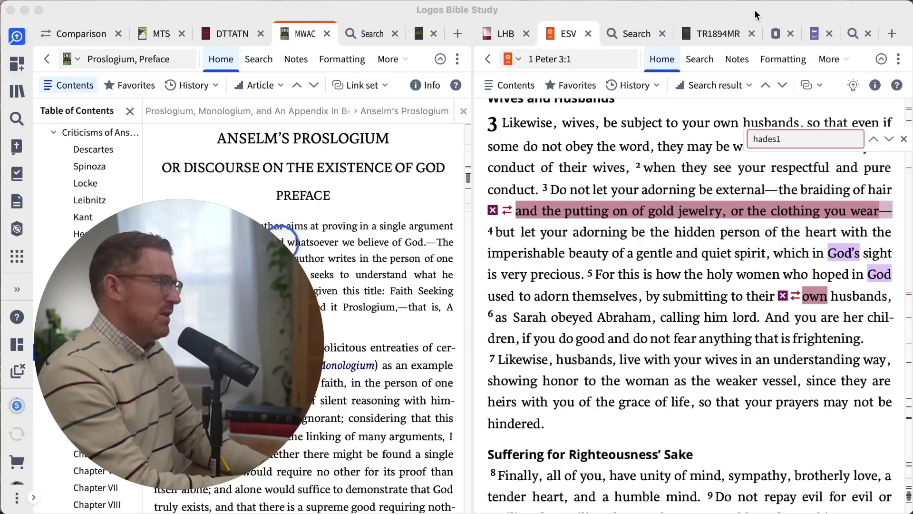
Open the ESV at Genesis 3:17 using the Raycast "Open ESV" script command.
key("alt+space")
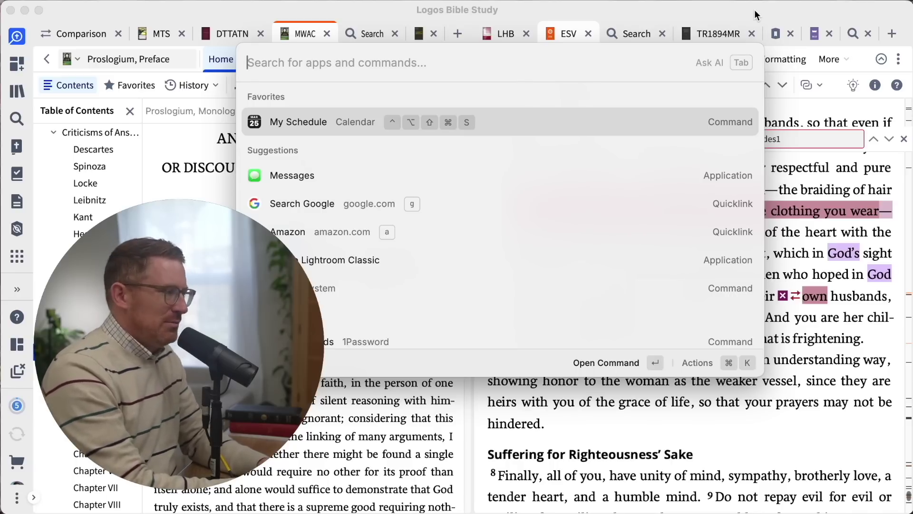
type("oesv")
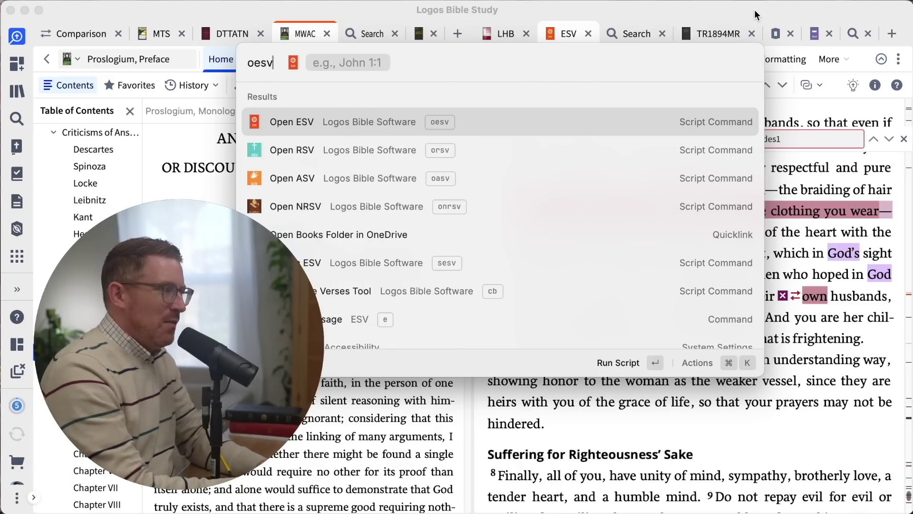
key("Tab")
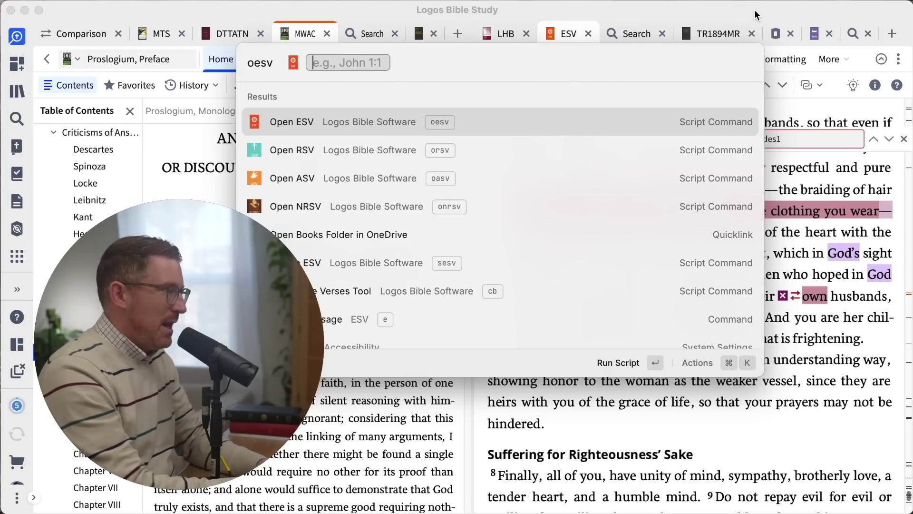
type("gen 3")
type(":17")
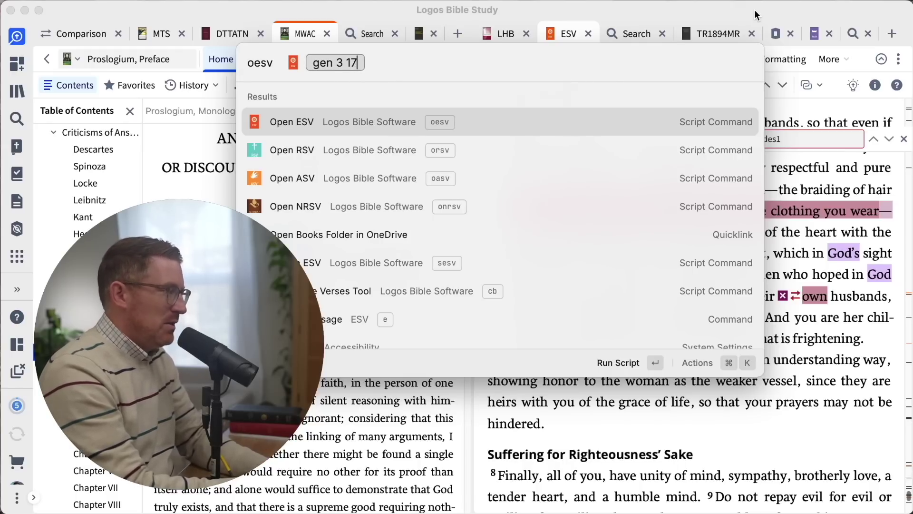
key("Return")
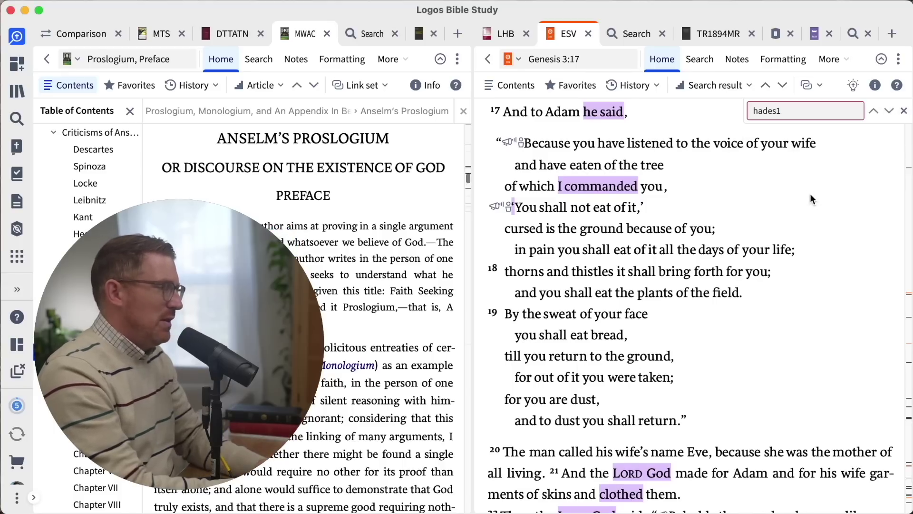
Run the Raycast "Search ESV" script command for the unquoted words god is love.
key("alt+space")
type("sesv")
key("Tab")
type("god is love")
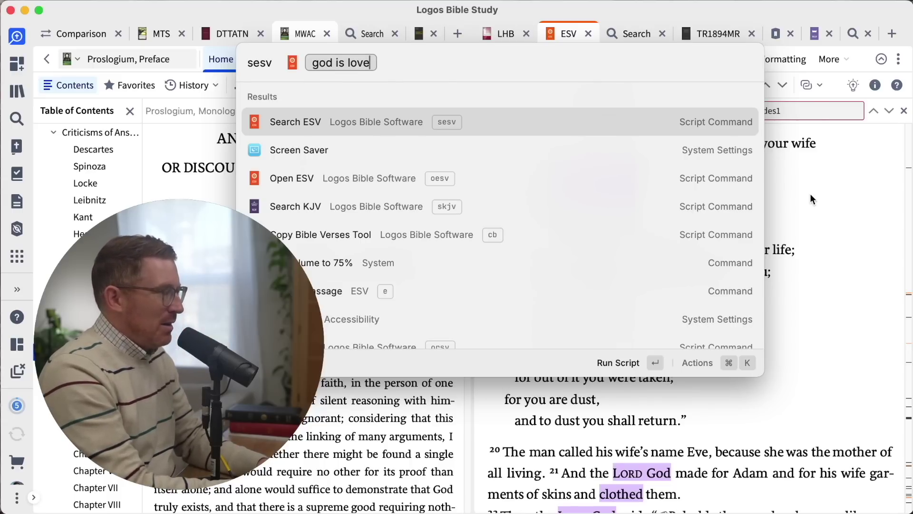
key("Return")
Search the ESV through Raycast for the exact quoted phrase "god is love" and compare its results with the unquoted search.
key("alt+space")
type("sesvs")
key("Tab")
key("shift+Tab")
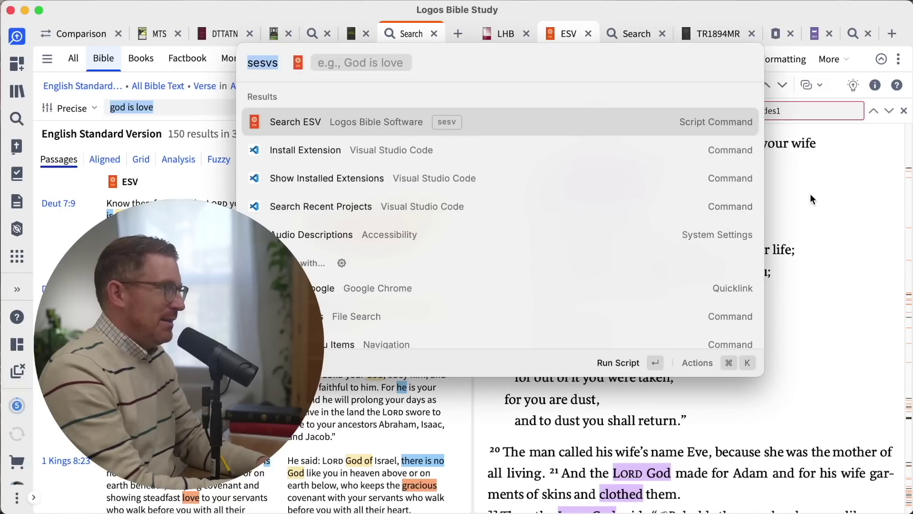
key("Tab")
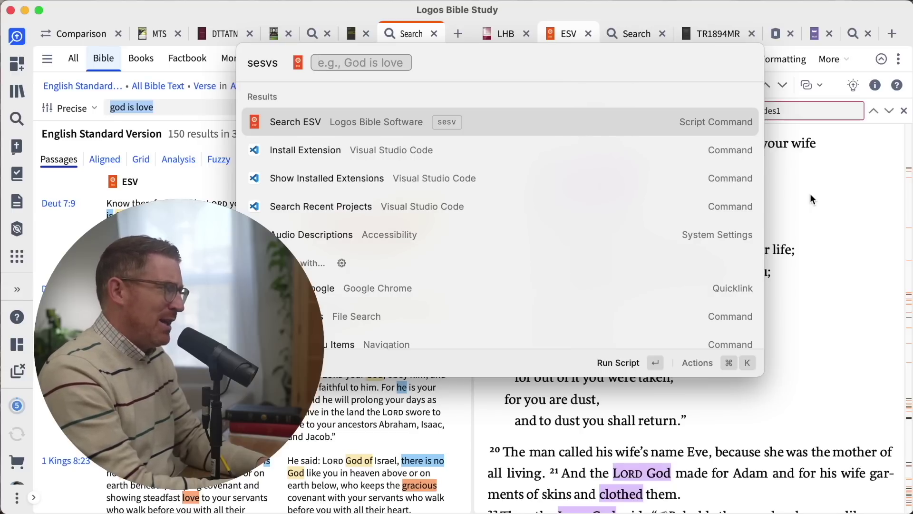
type("\"god")
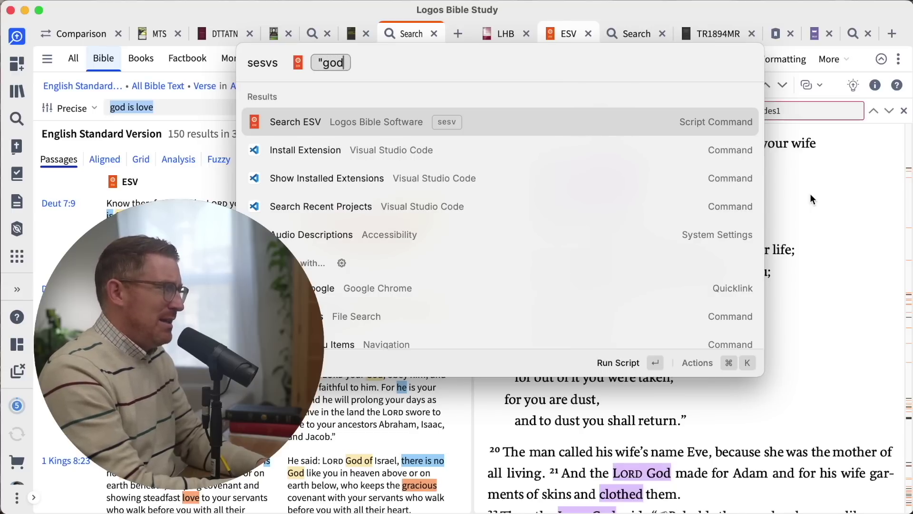
type(" is love\"")
key("Return")
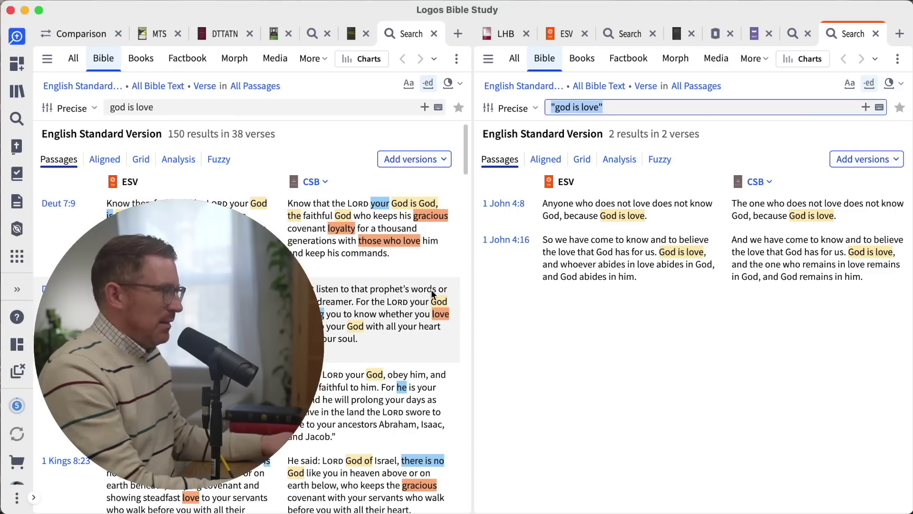
mouse_move(268, 191)
scroll(268, 191, "down", 2)
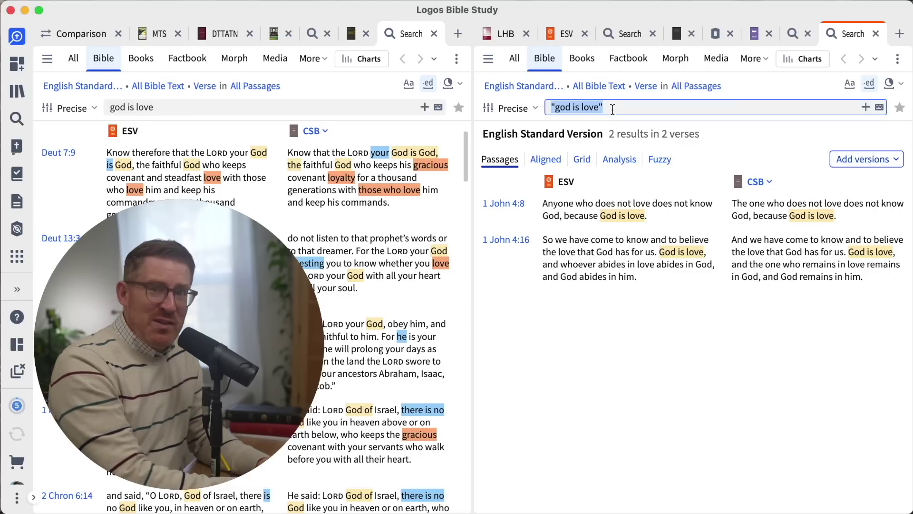
Try to open the BDAG lexicon at the Greek word ἀγάπη using the Raycast "Open BDAG" script command.
key("alt+space")
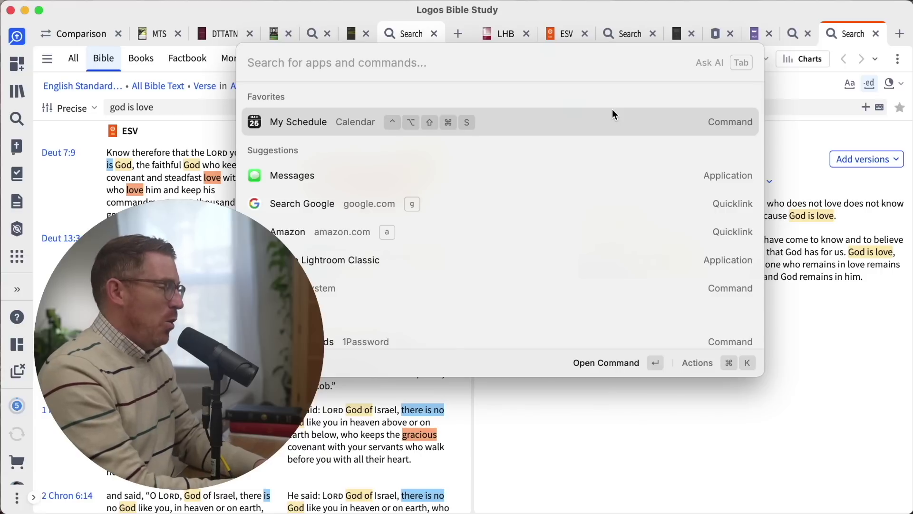
type("obdag")
key("space")
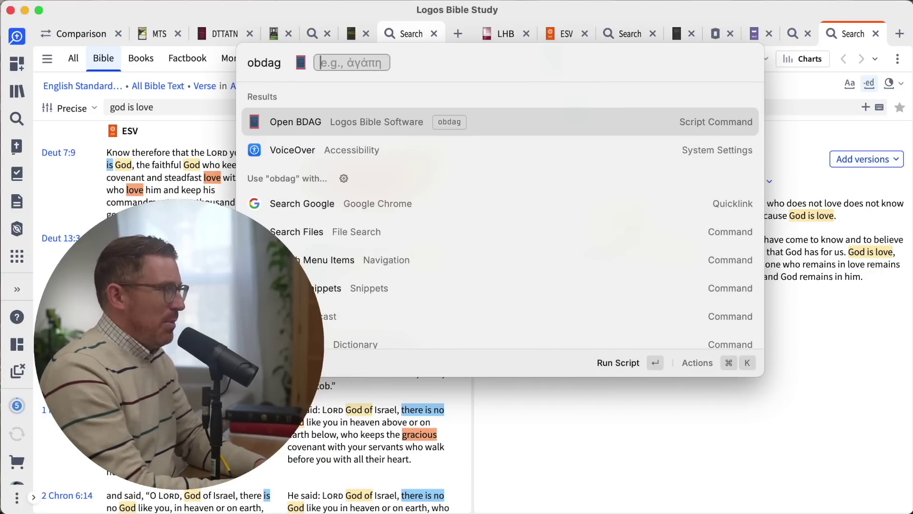
type("agaph")
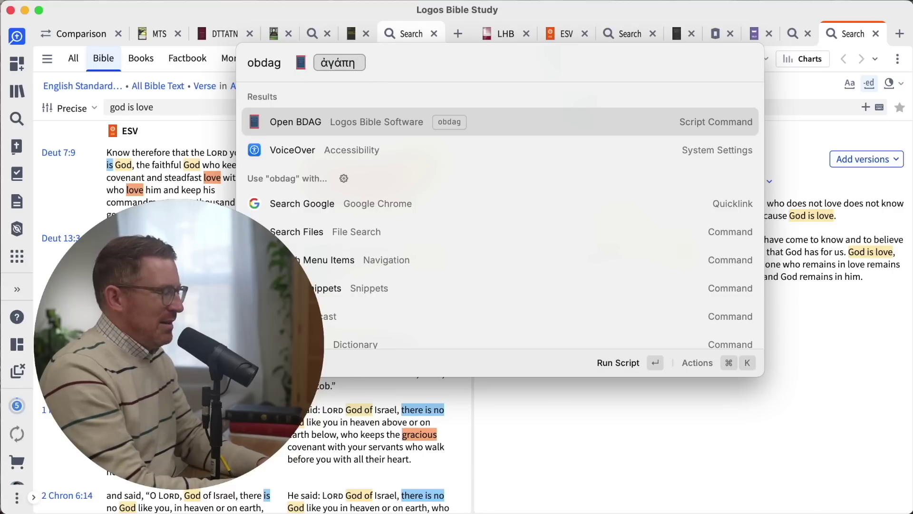
key("Return")
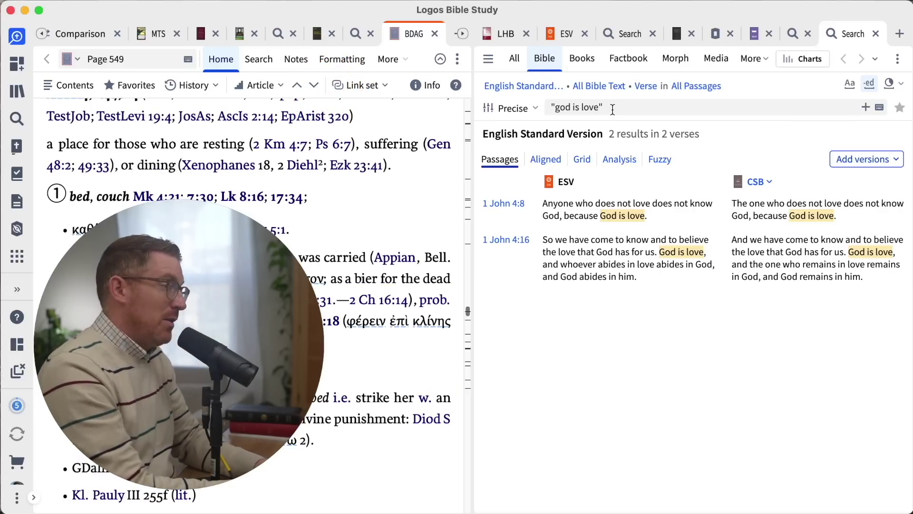
scroll(381, 224, "up", 3)
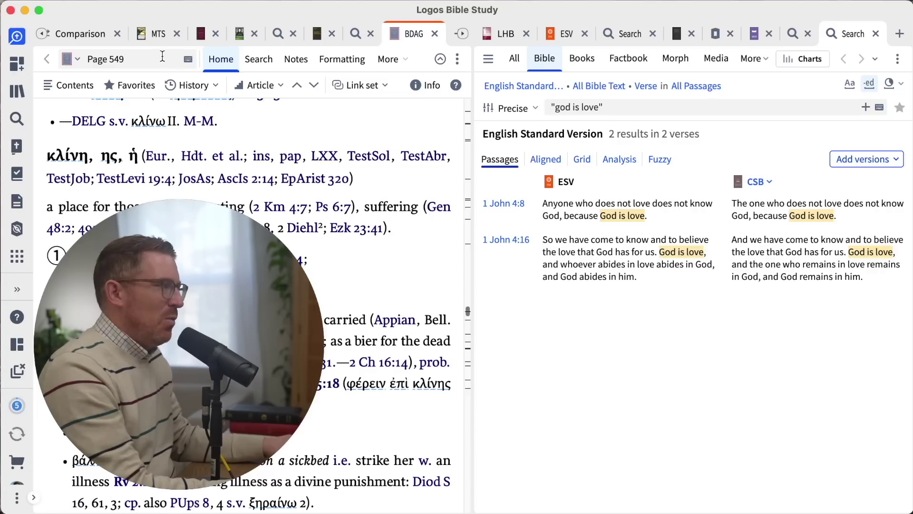
left_click(158, 58)
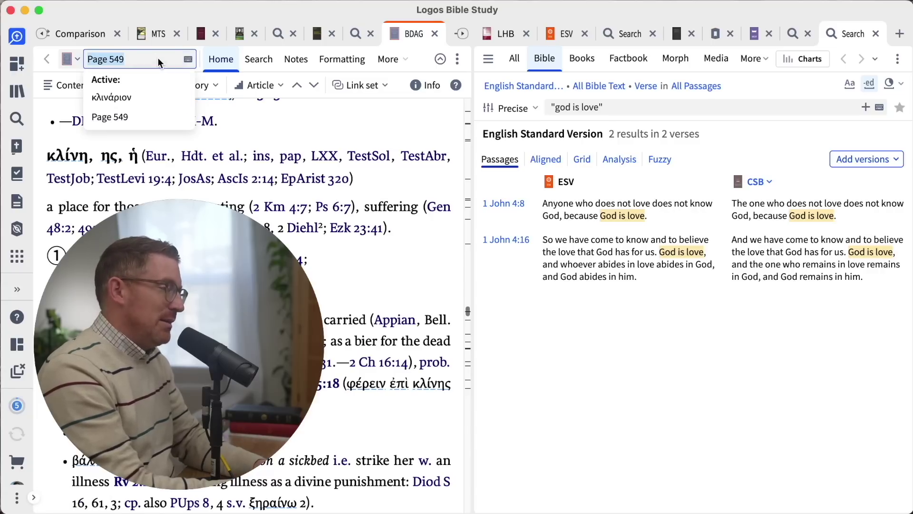
Try to open the BDAG entry with the transliterated word agape through Raycast.
key("alt+space")
type("obdag")
key("Tab")
type("agape")
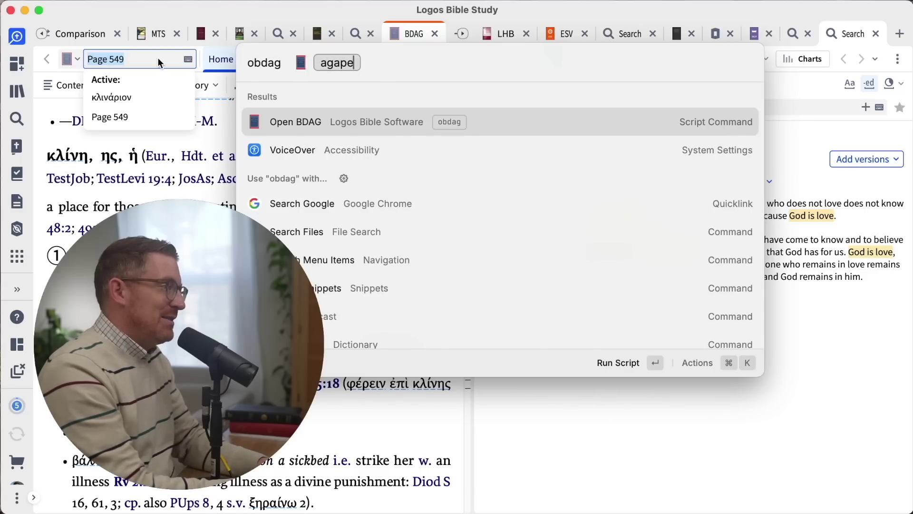
key("Return")
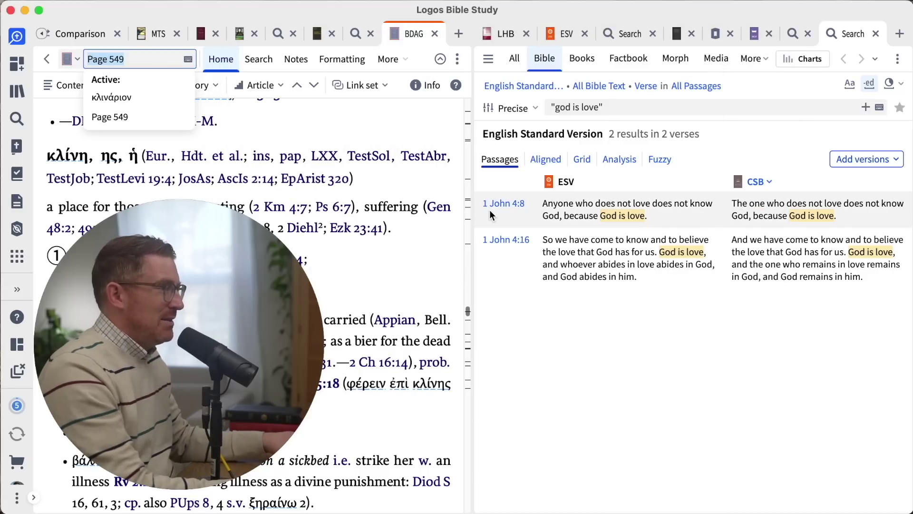
Open BDAG at ἀγαπάω through Raycast, entering the word with the Greek – Polytonic input source, and return to the U.S. layout.
key("alt+space")
type("obdag")
key("Tab")
key("ctrl+space")
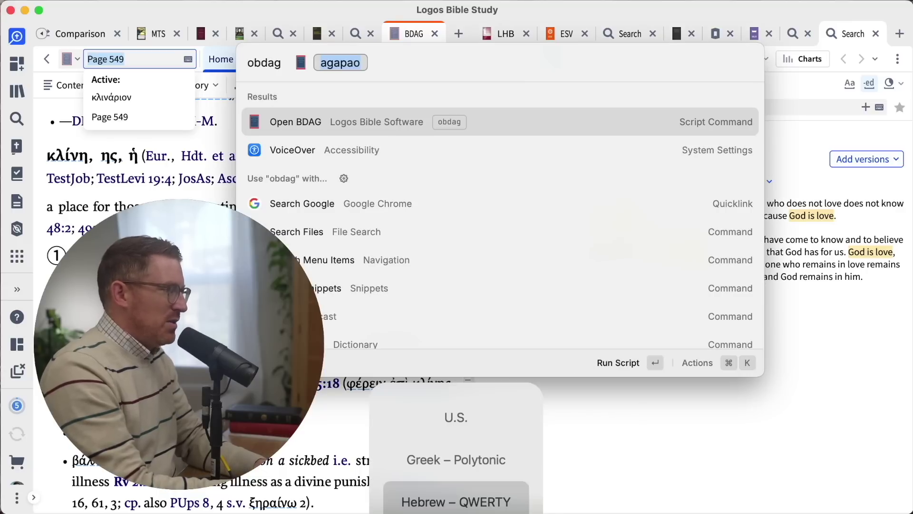
key("ctrl+space")
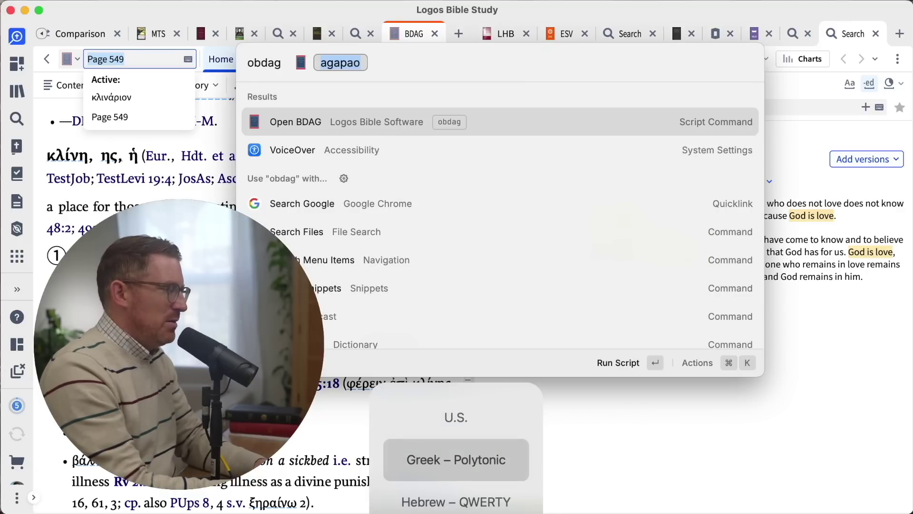
type("αγαπας")
key("BackSpace")
type("ω")
key("Return")
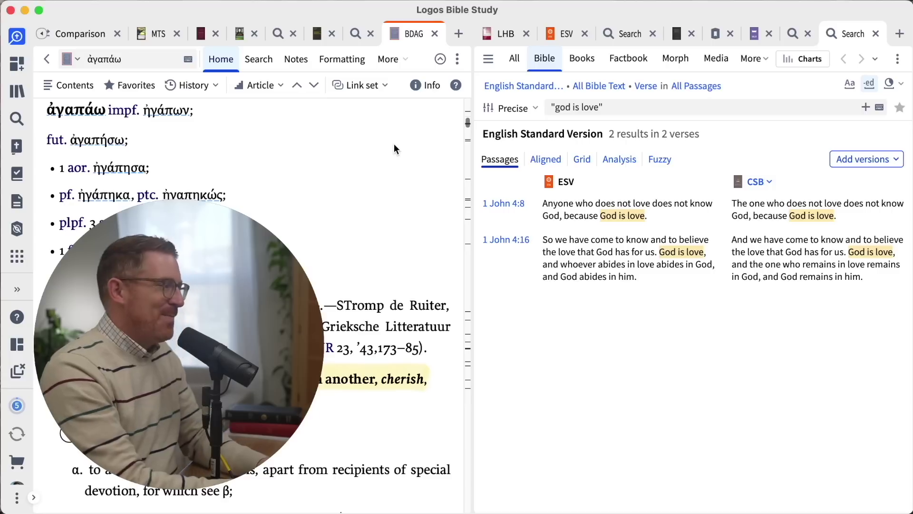
key("ctrl+space")
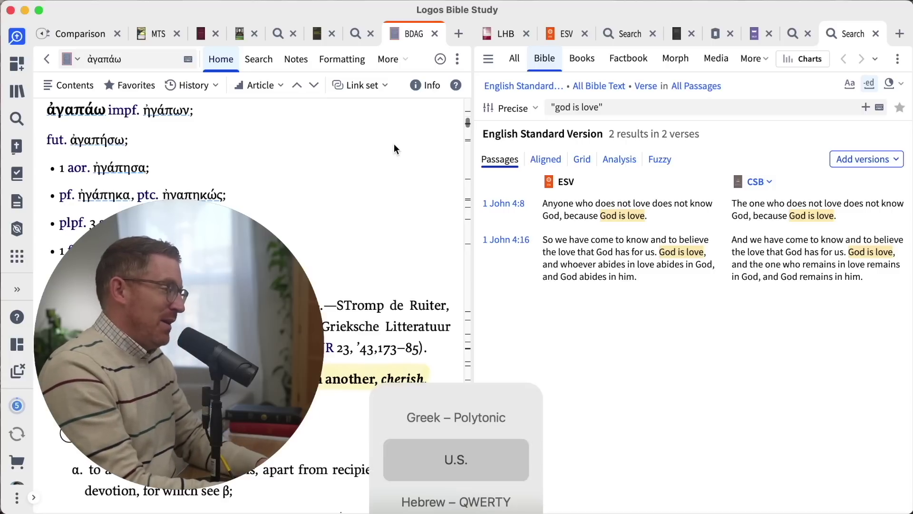
Open the NLT at John 1 using the Raycast "Open NLT" script command.
key("super+space")
type("onlt")
key("Tab")
type("john")
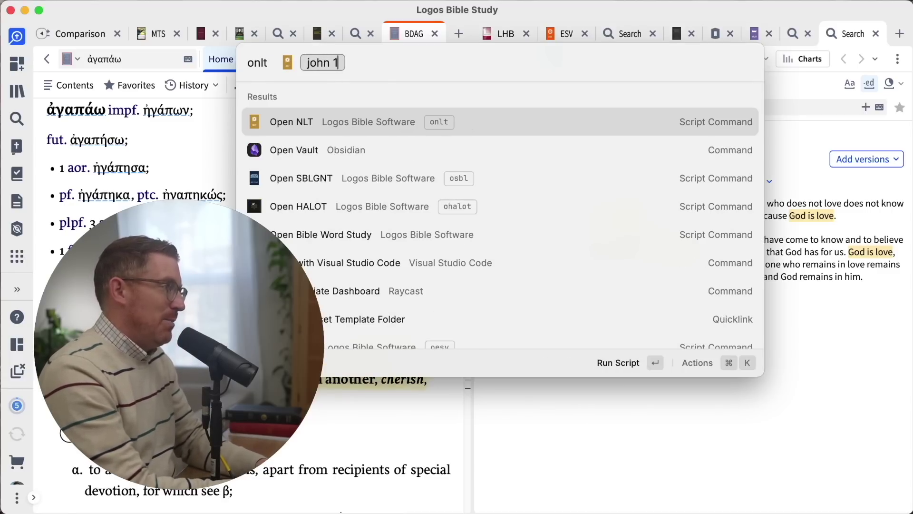
key("Return")
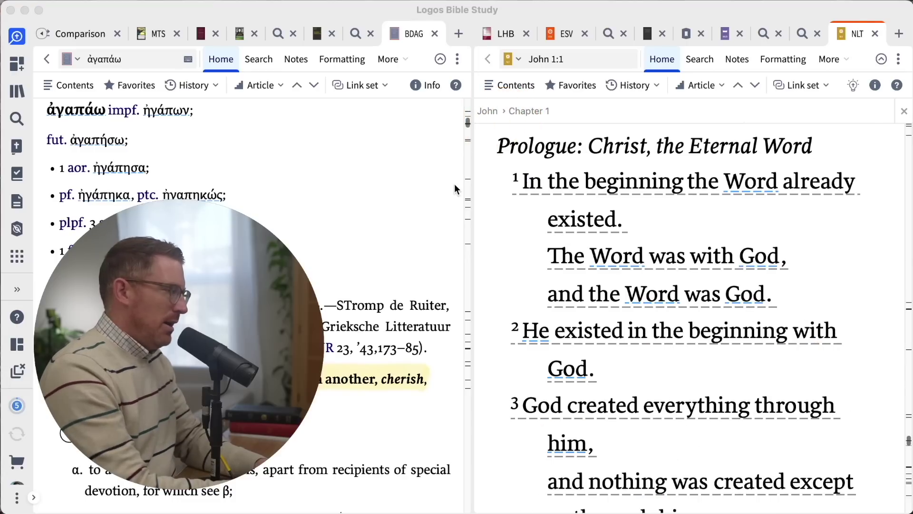
Search the Logos library for Bavinck using the Raycast "Search Logos Library" script command.
key("super+space")
type("sll")
key("BackSpace")
type("l")
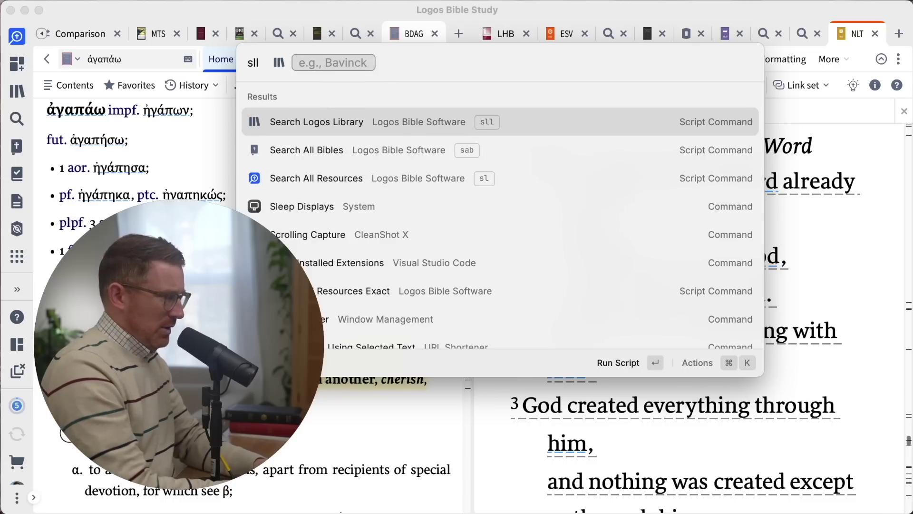
type("Bavinck")
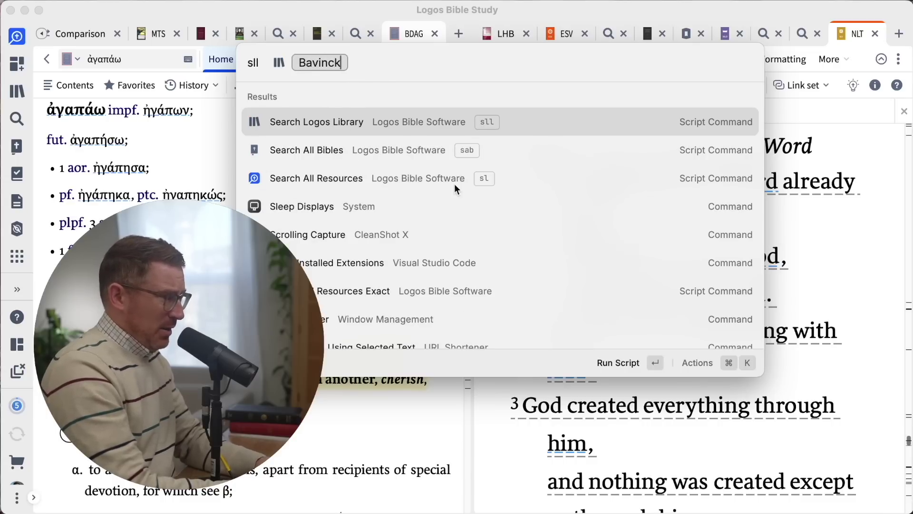
key("Return")
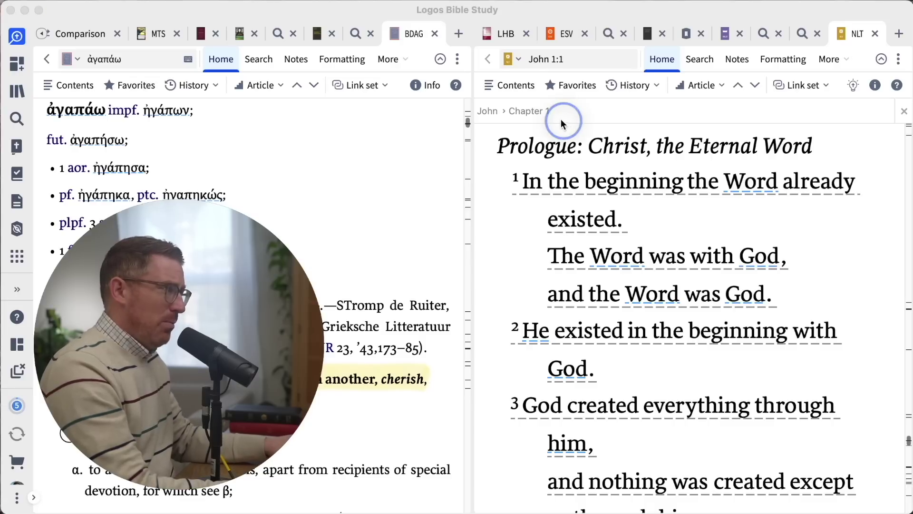
Reposition the floating Library window, look through the Bavinck results, and close the window.
left_click_drag(681, 69, 609, 22)
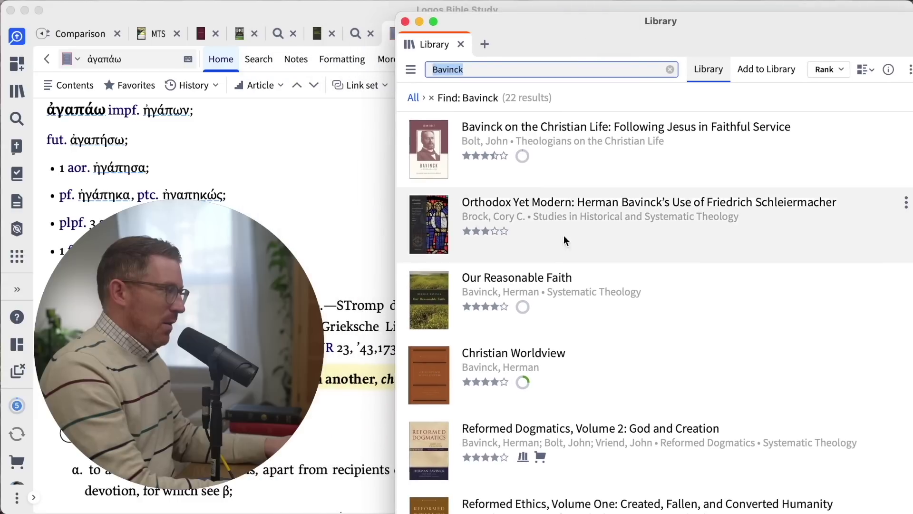
scroll(547, 269, "down", 10)
scroll(546, 269, "down", 5)
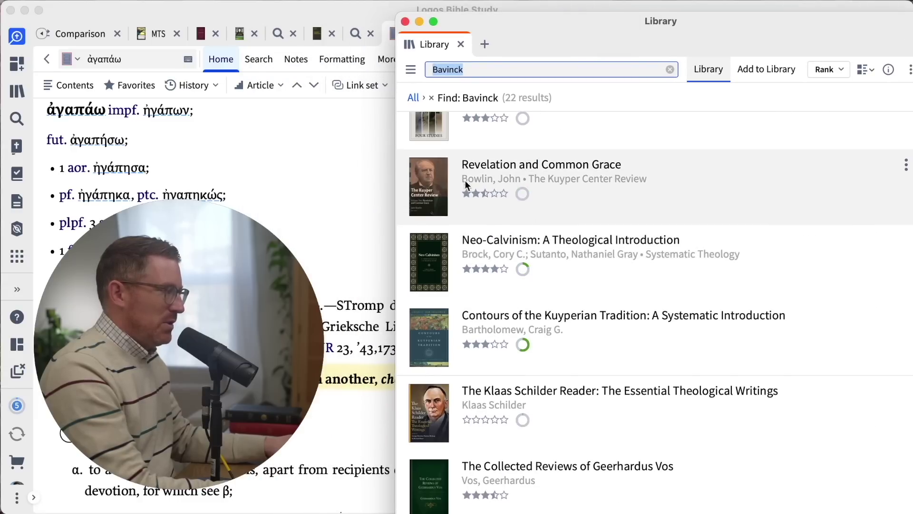
left_click(405, 22)
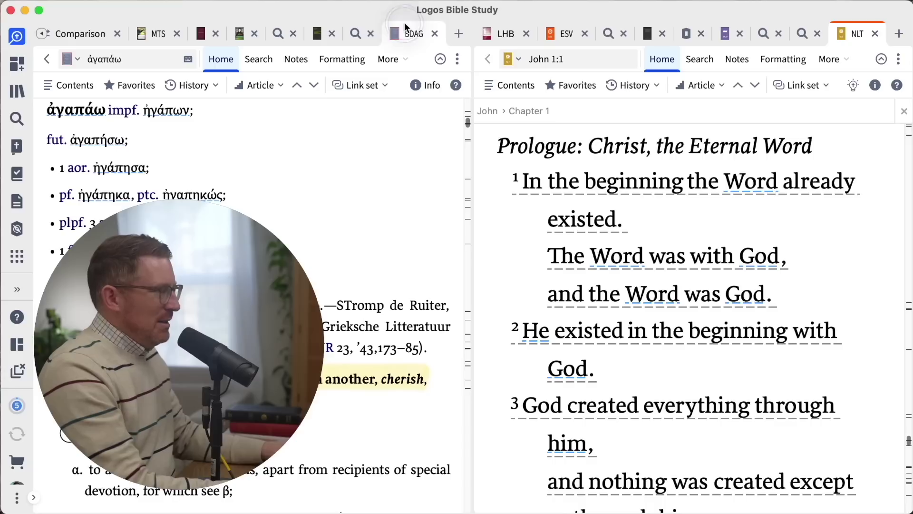
mouse_move(404, 22)
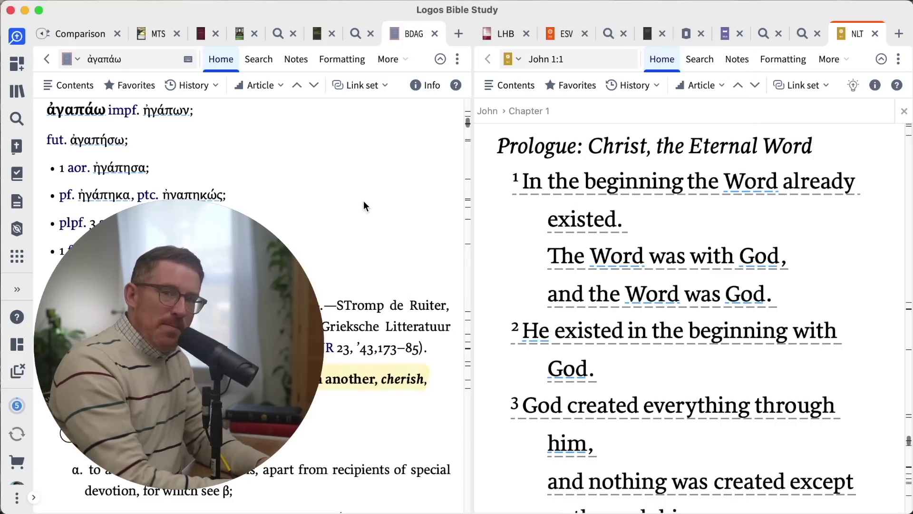
Open a Bible Word Study on ἀγάπη through the Raycast script command with the alias obws.
key("alt+space")
type("obws")
key("Tab")
type("ἀγάπη")
key("Return")
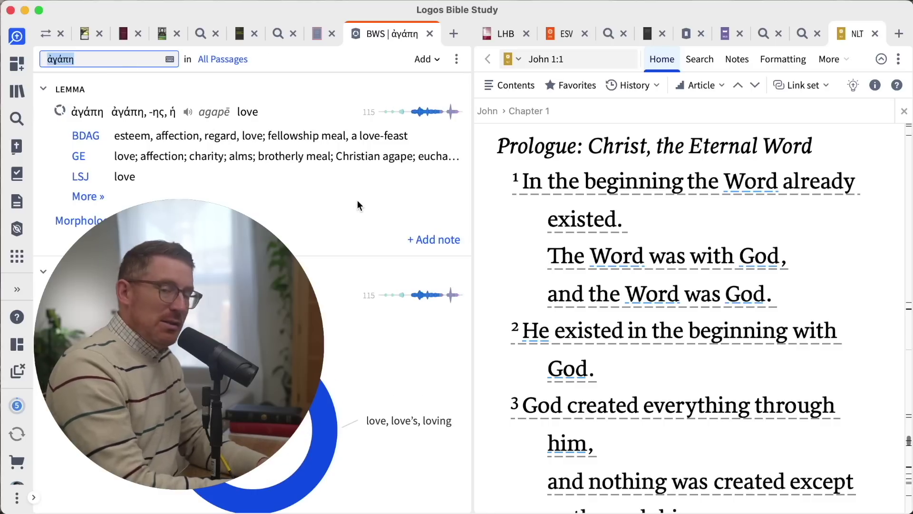
Open the Text Comparison tool at Ruth 1:1 through the Raycast script command with the alias otc.
key("alt+space")
type("otc")
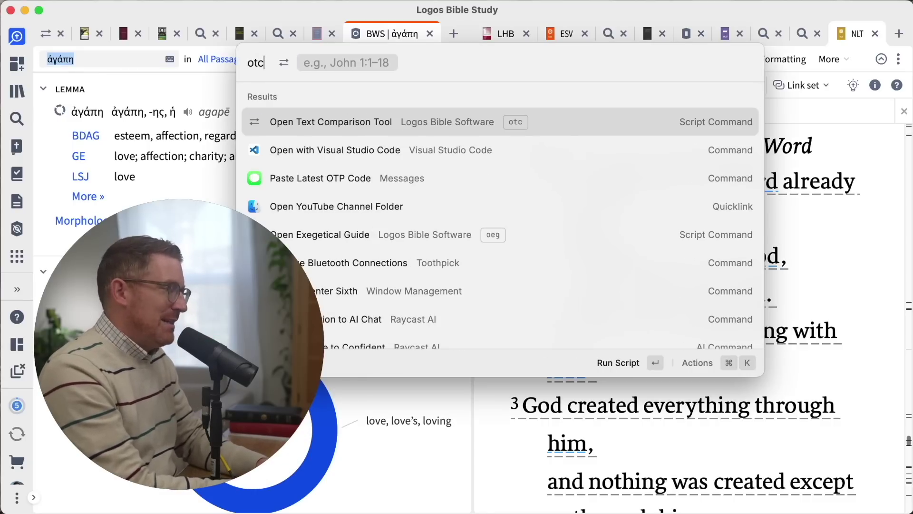
key("Tab")
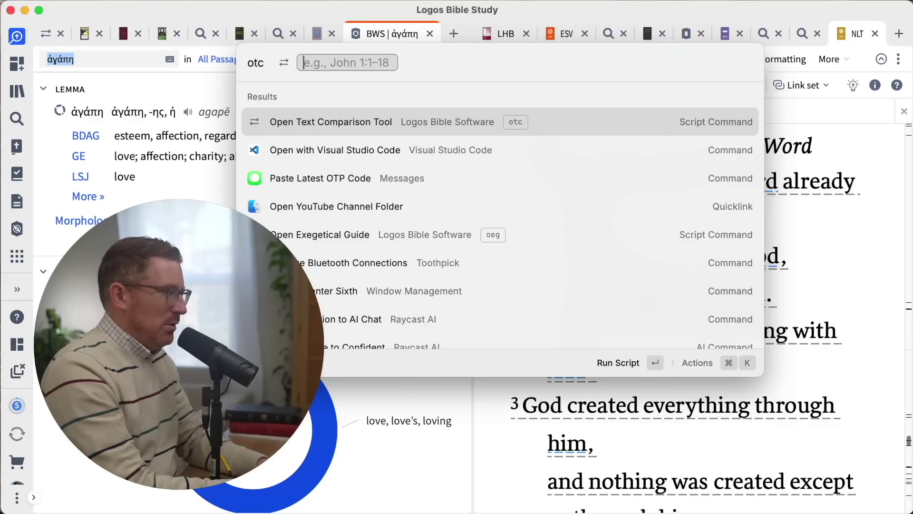
type("ruth 1:1")
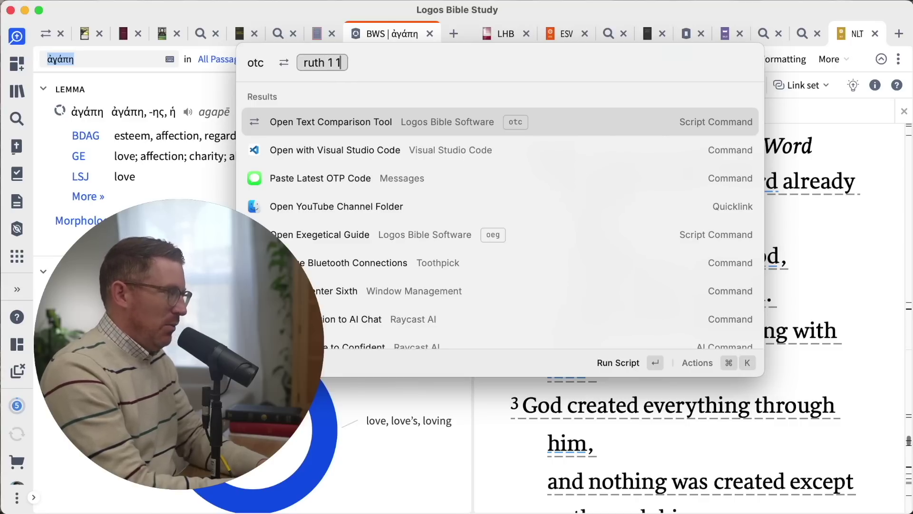
key("Return")
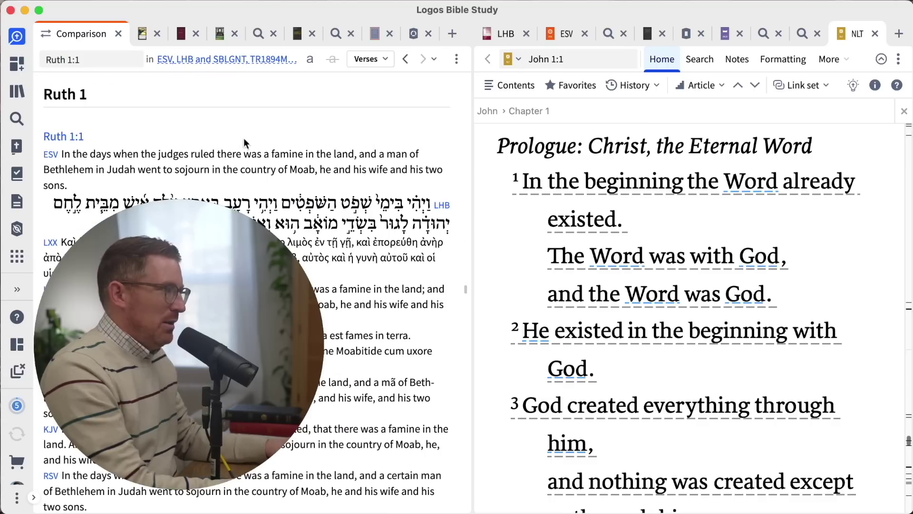
Move the Comparison tab into the pane with the Bibles and look through the Ruth 1:1 versions.
left_click_drag(56, 42, 559, 43)
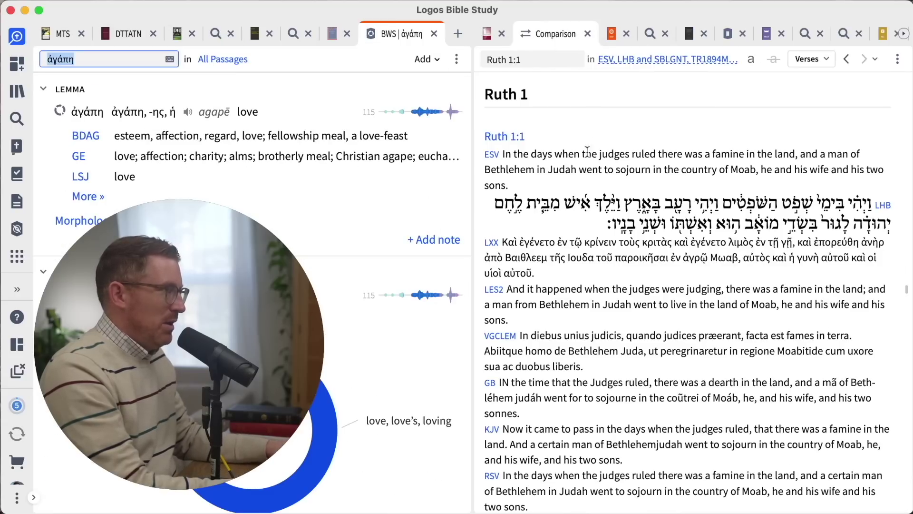
scroll(585, 255, "down", 7)
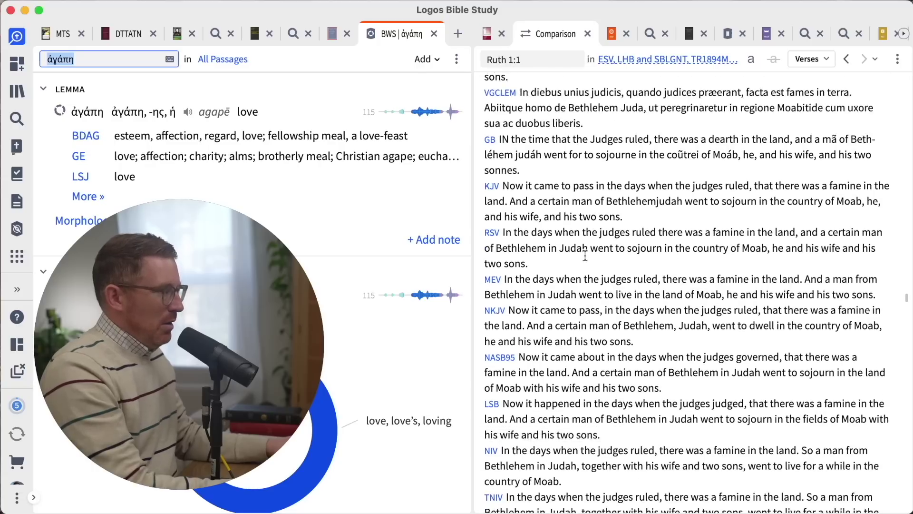
scroll(585, 255, "down", 6)
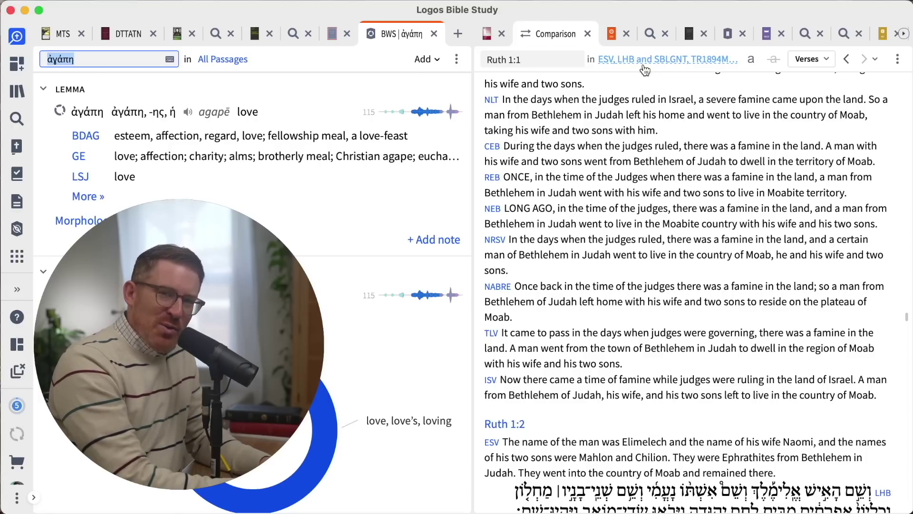
Search the top Bibles for Jesus wept using the Raycast "Search Top Bibles" script command with the alias stb.
key("alt+space")
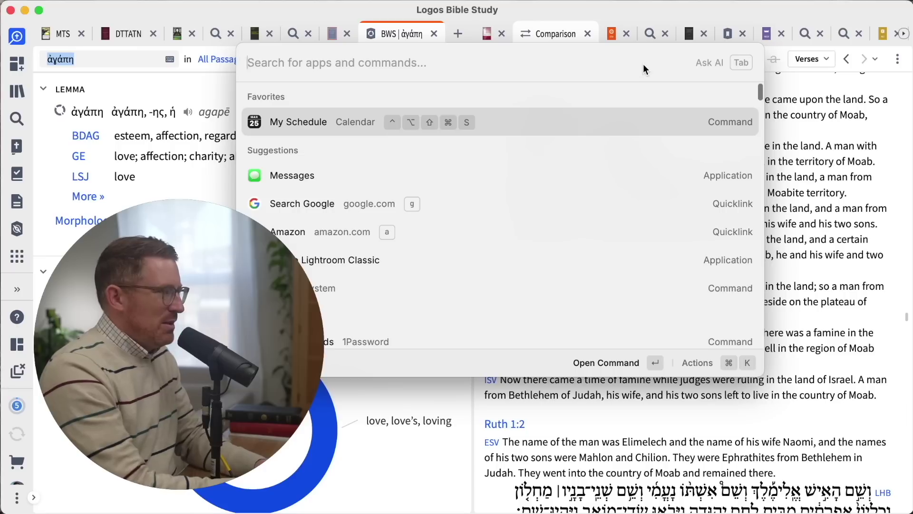
type("stb")
key("space")
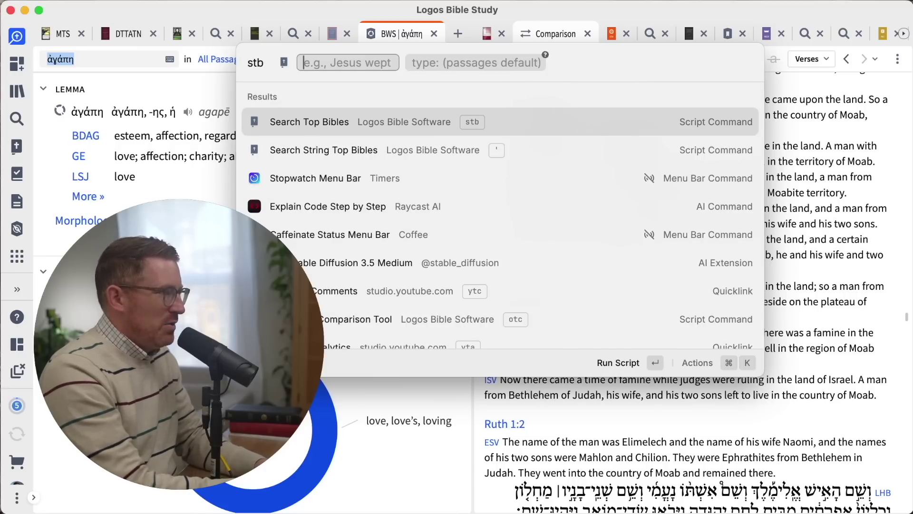
type("J")
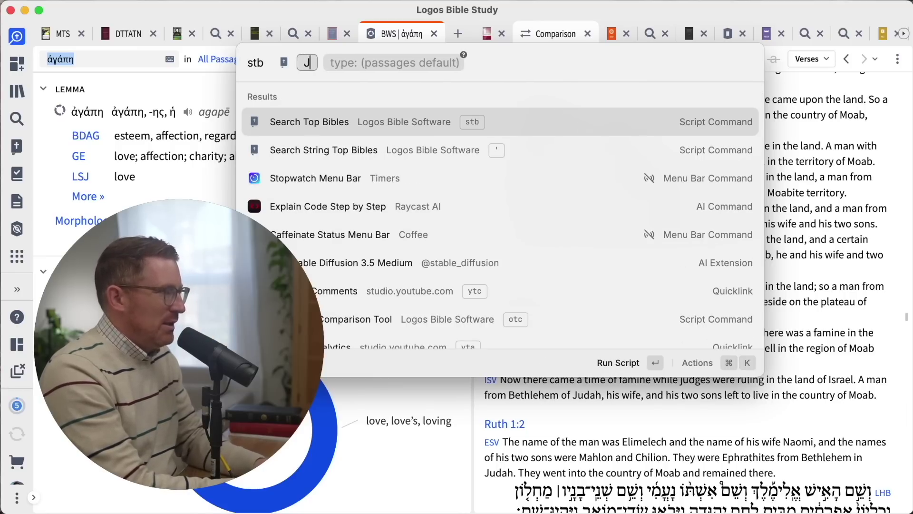
type("esus wept")
key("Return")
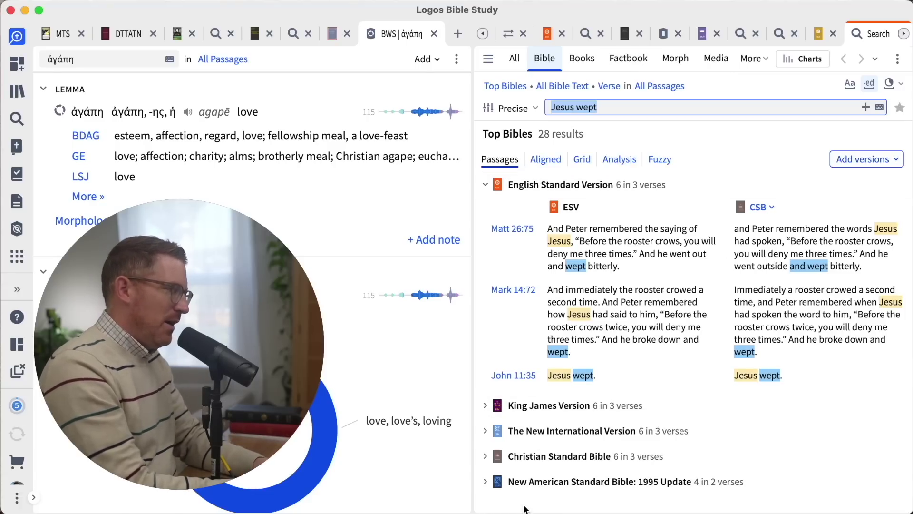
Open the Library in a floating window, examine its Prioritize Books list, and close the window.
key("super+shift+l")
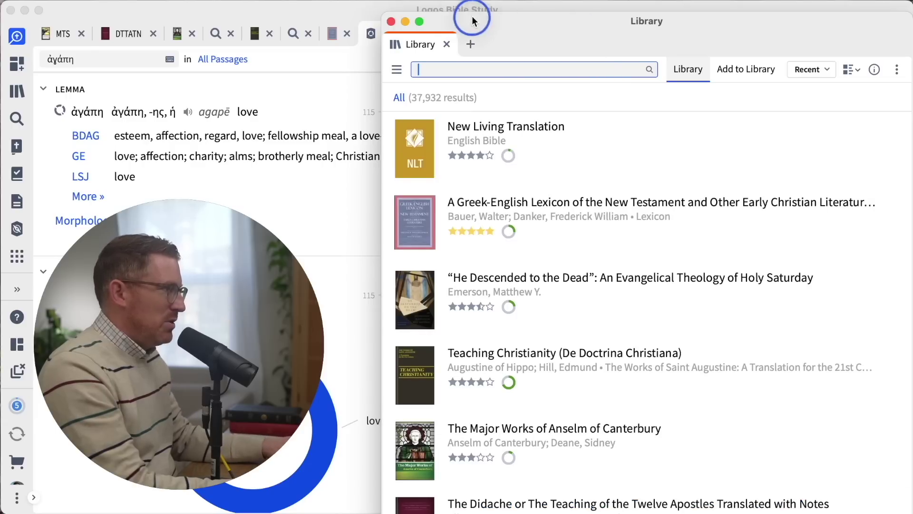
left_click_drag(502, 15, 383, 6)
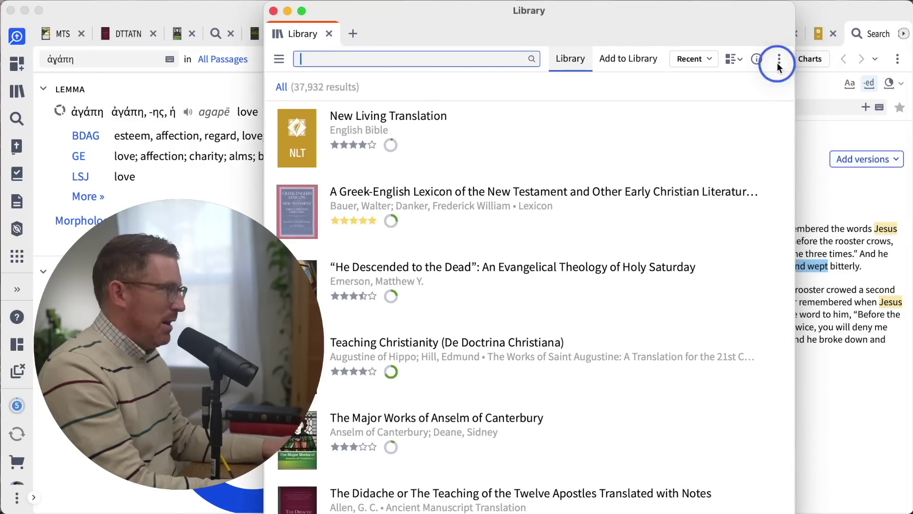
left_click(777, 62)
left_click(647, 159)
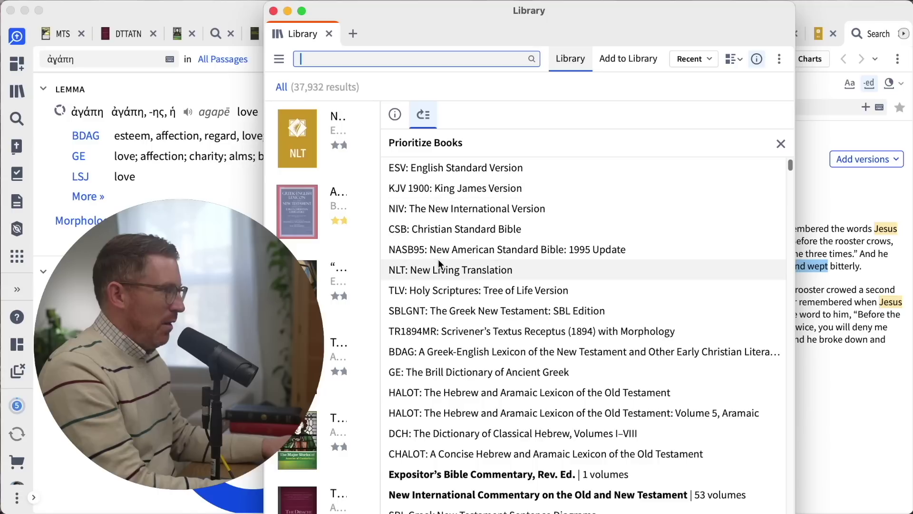
left_click(274, 11)
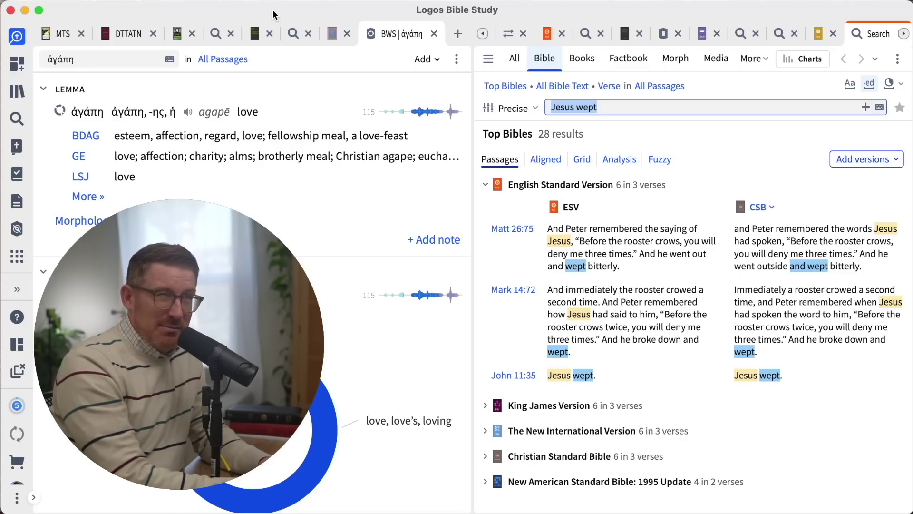
key("super+shift+j")
left_click_drag(414, 218, 427, 15)
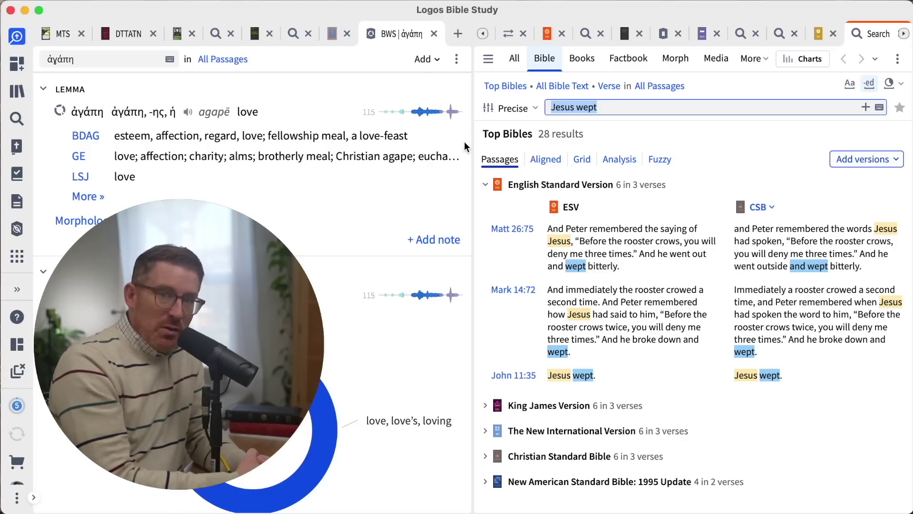
Browse the Raycast suggestions and commands down to AI Note, then dismiss the launcher.
key("alt+space")
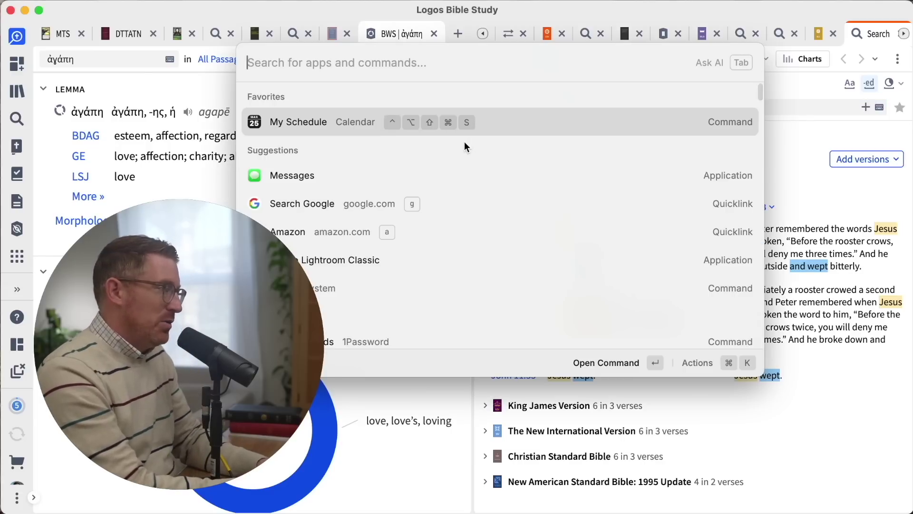
key("Down")
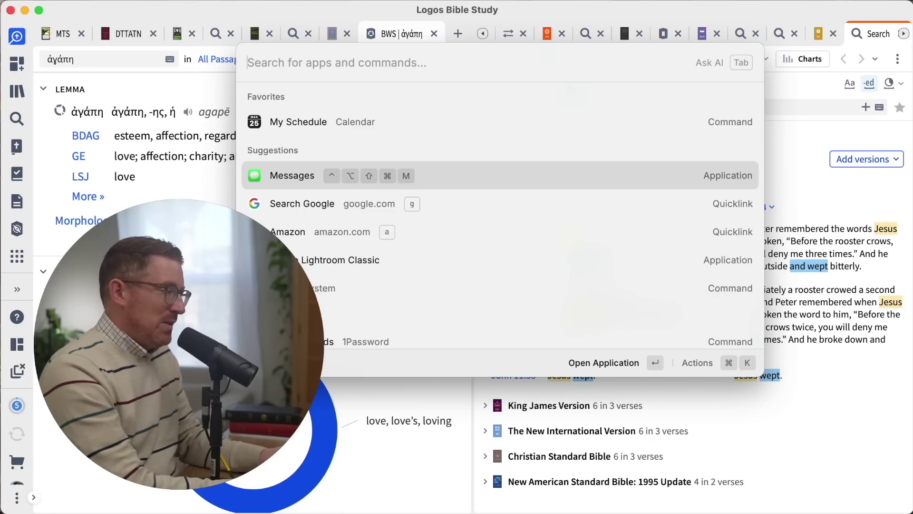
key("Down")
key("Down")
key("Down")
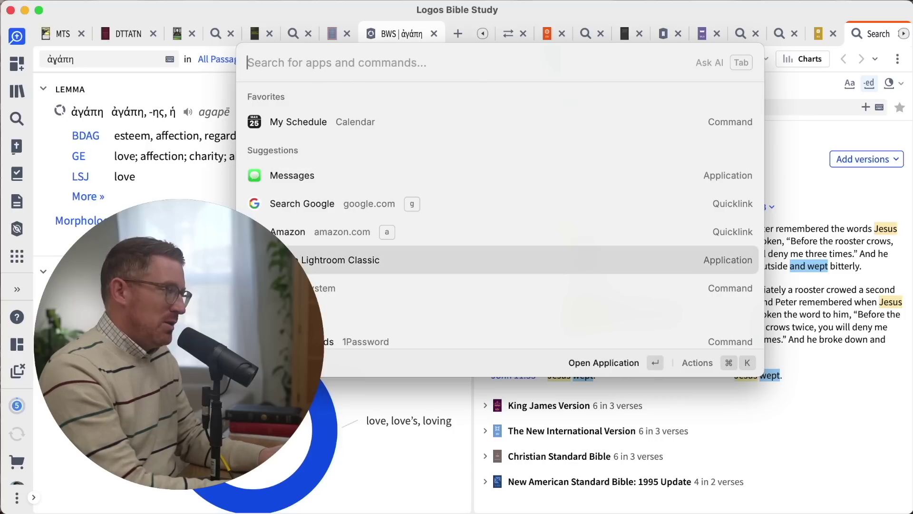
key("Down")
key("Down")
key("Down")
key("Down")
key("Down")
key("Down")
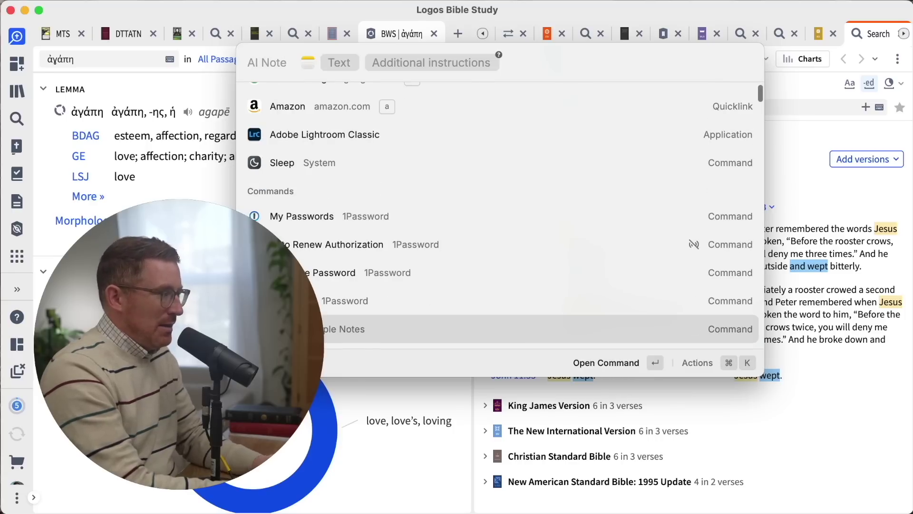
key("Escape")
key("BackSpace")
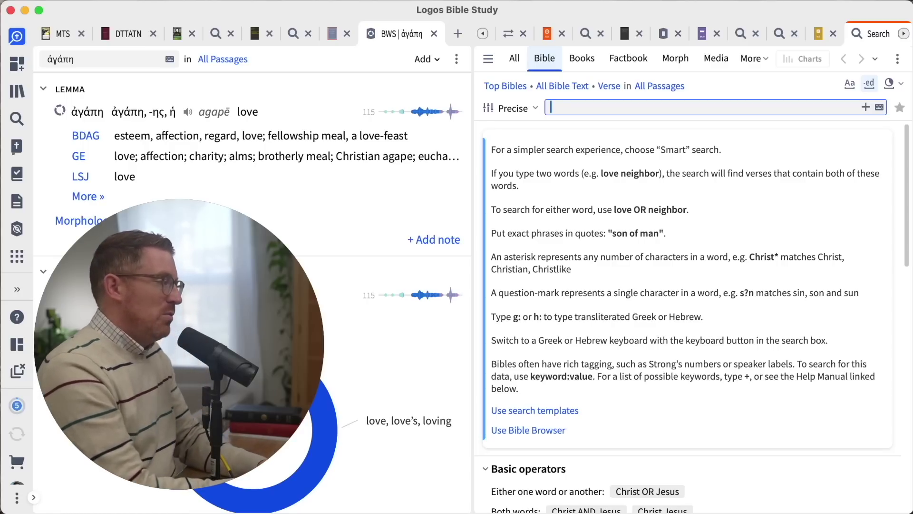
key("alt+space")
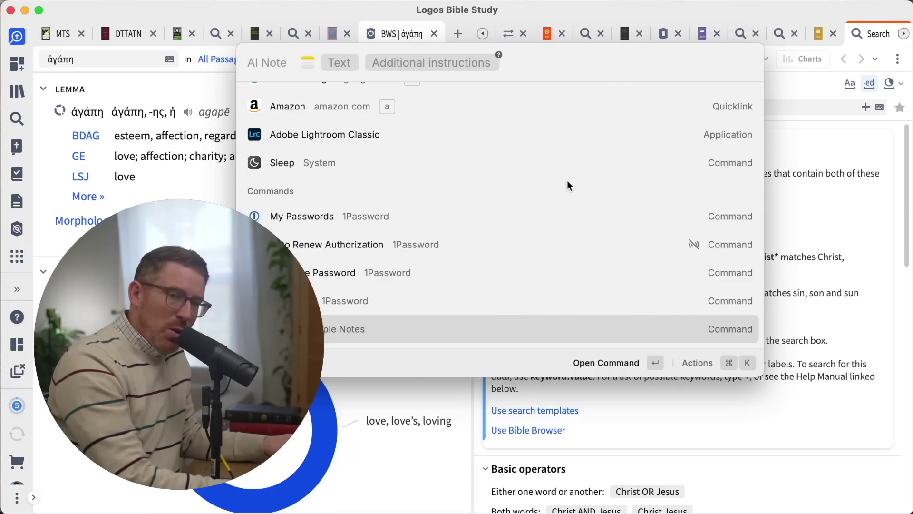
key("Escape")
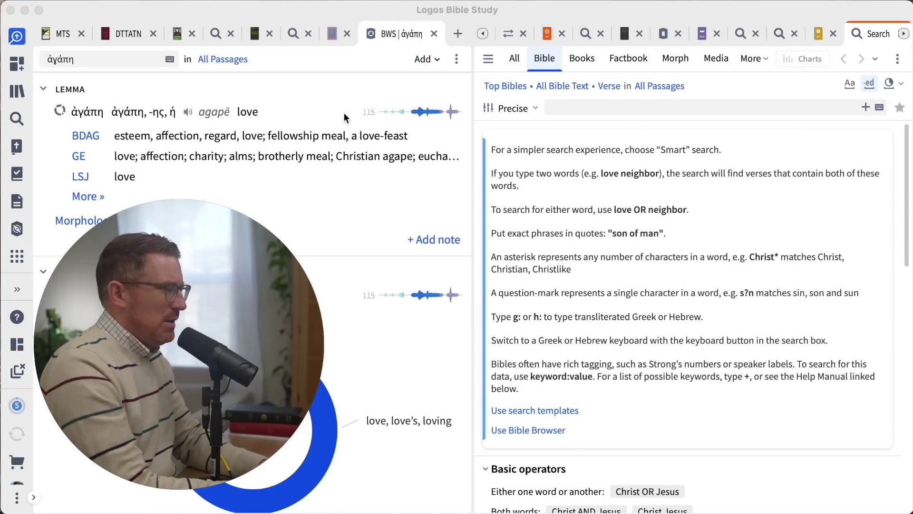
key("alt+space")
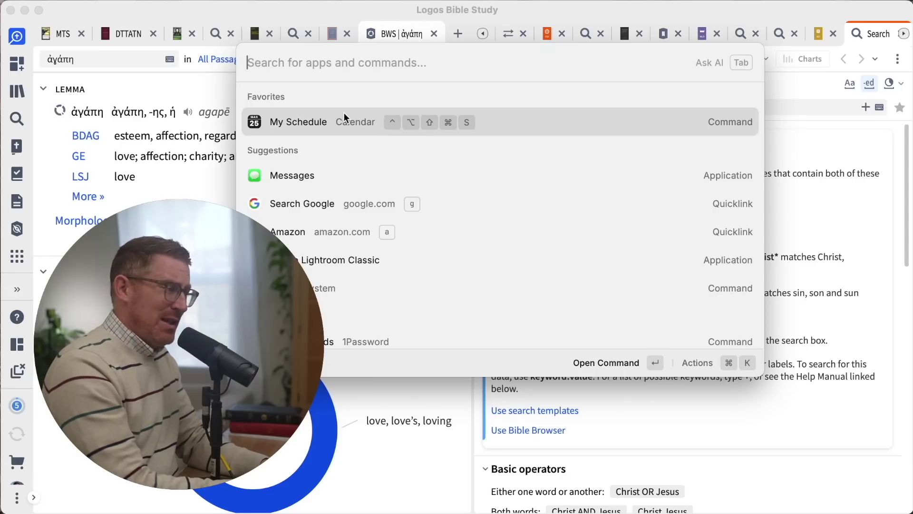
type("bit")
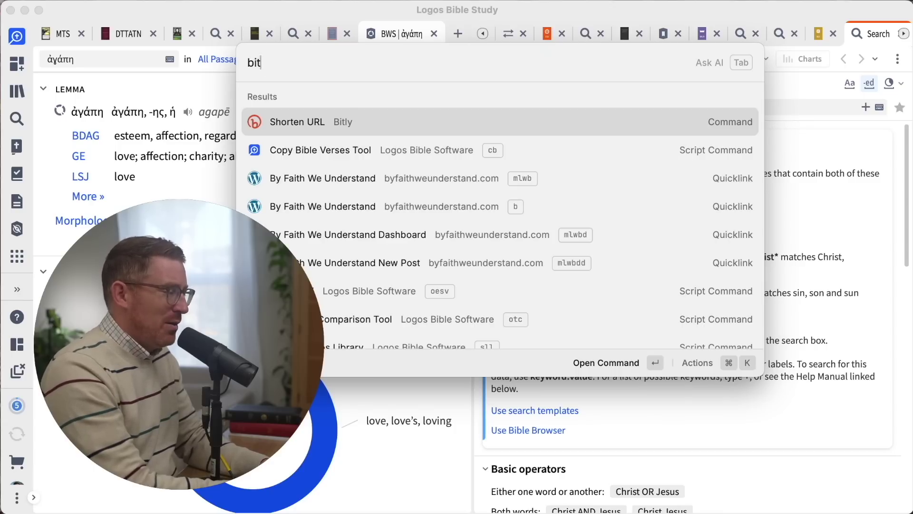
key("BackSpace")
key("BackSpace")
key("BackSpace")
type("large")
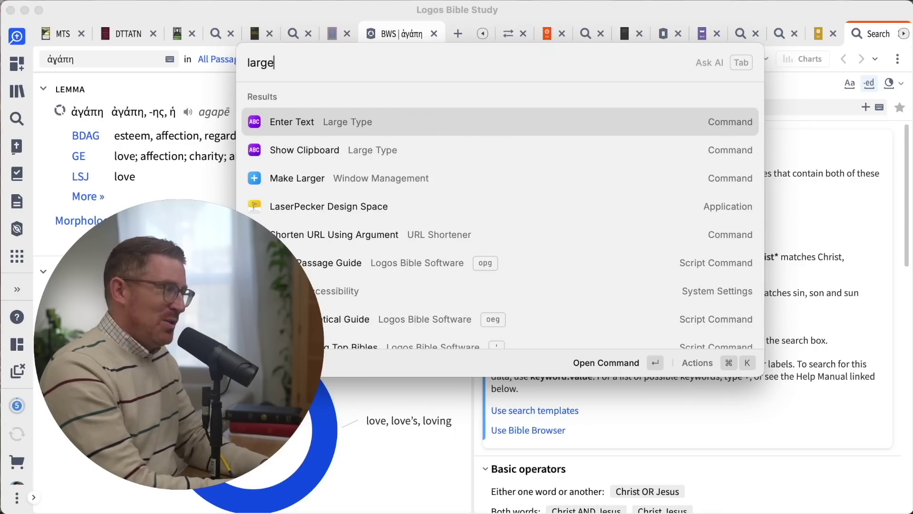
key("Return")
type("https://bit.ly/4c5oOQW")
key("Return")
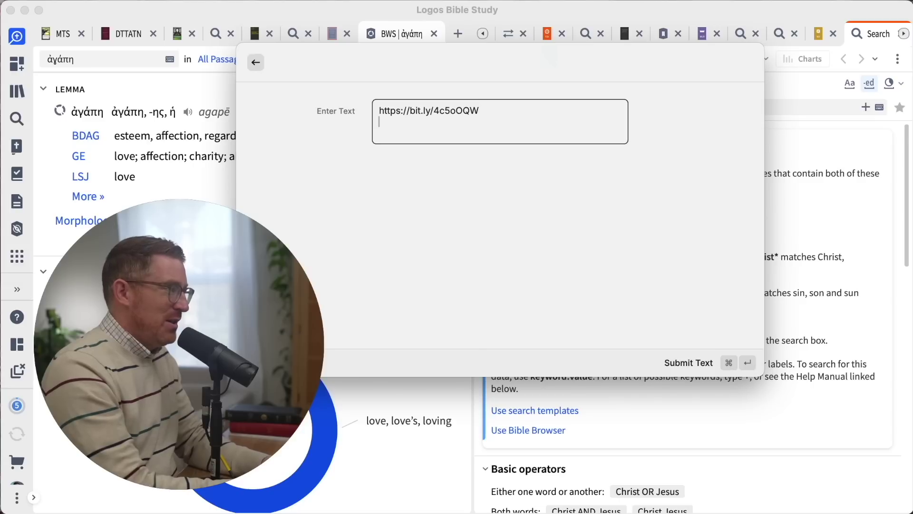
key("super+Return")
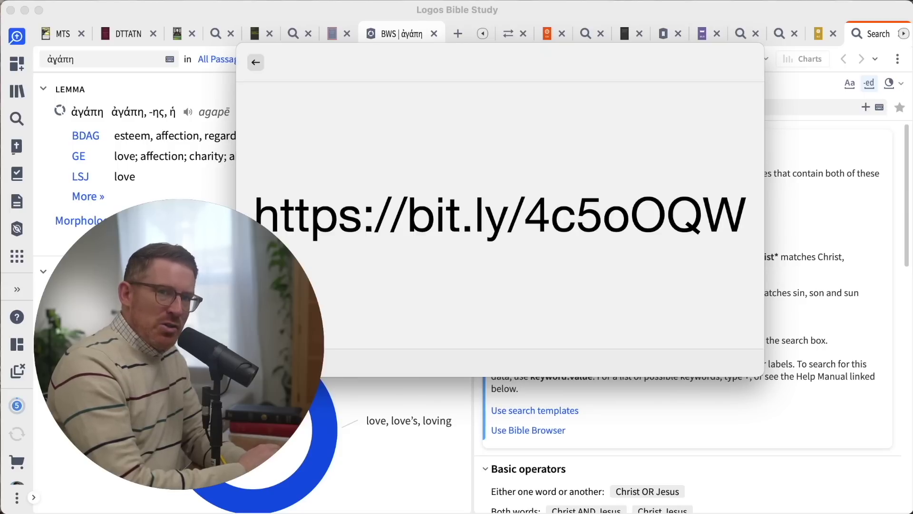
key("Escape")
key("Escape")
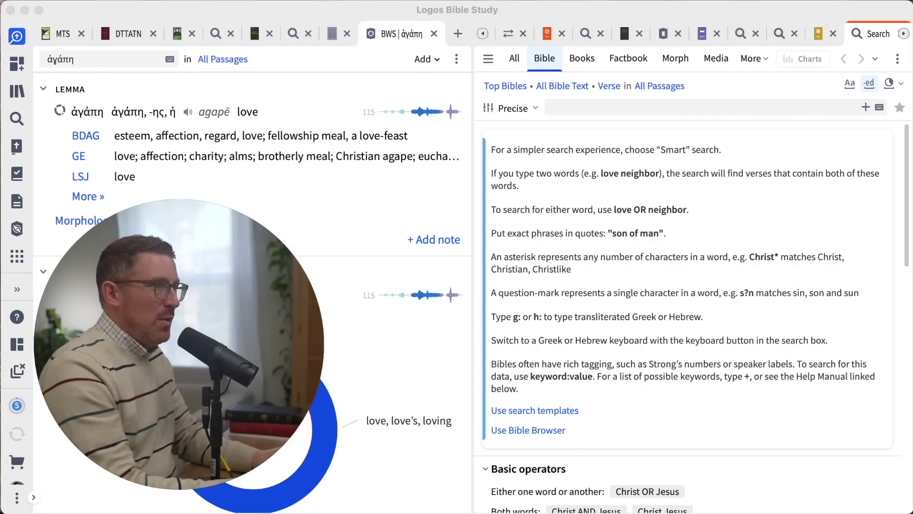
Switch to Finder, then reposition and narrow the logos-bible-software-raycast-scripts-main window so Logos stays partly visible.
key("super+Tab")
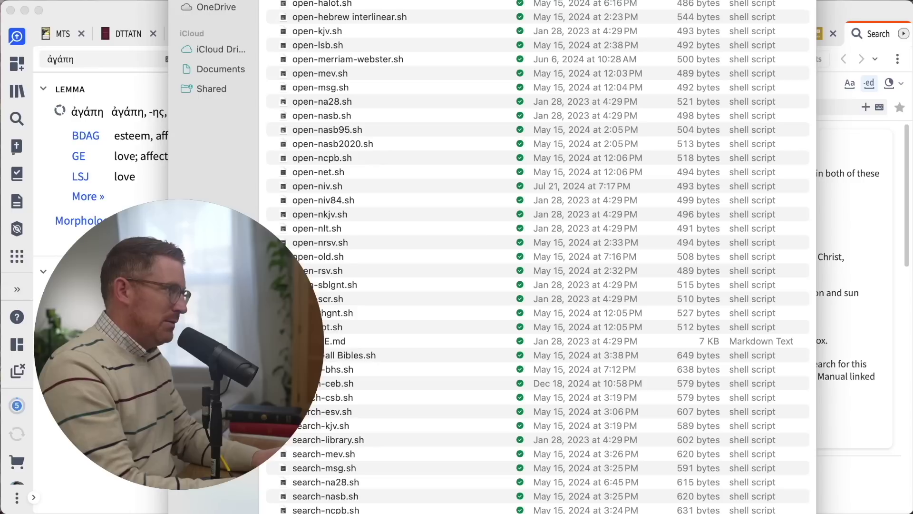
key("ctrl+alt+Down")
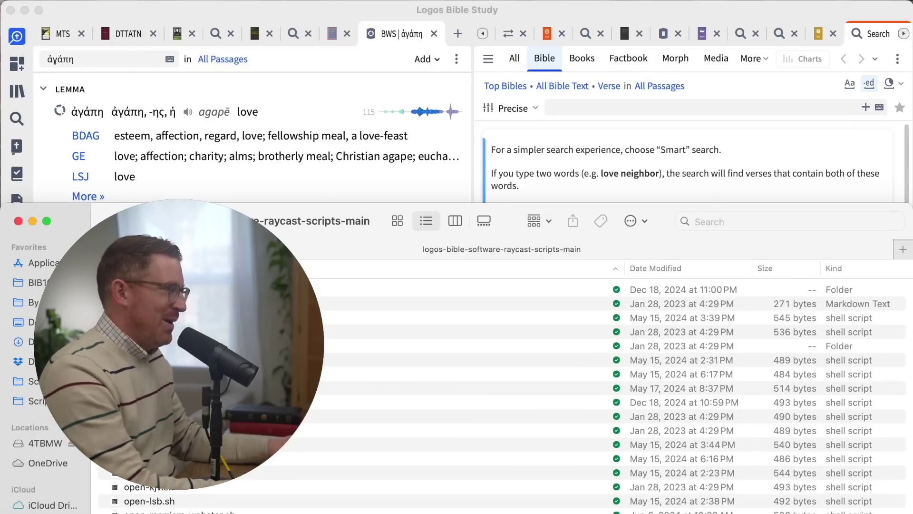
left_click_drag(661, 218, 651, 22)
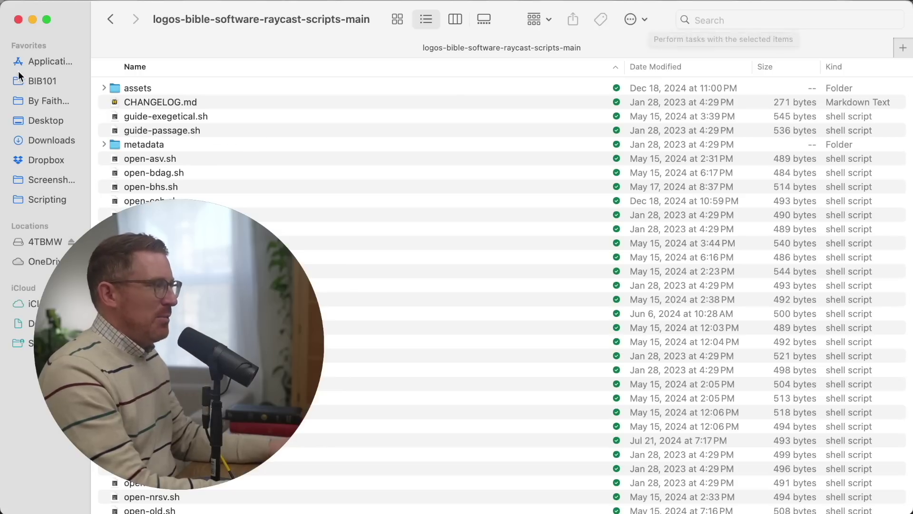
left_click_drag(1, 90, 335, 88)
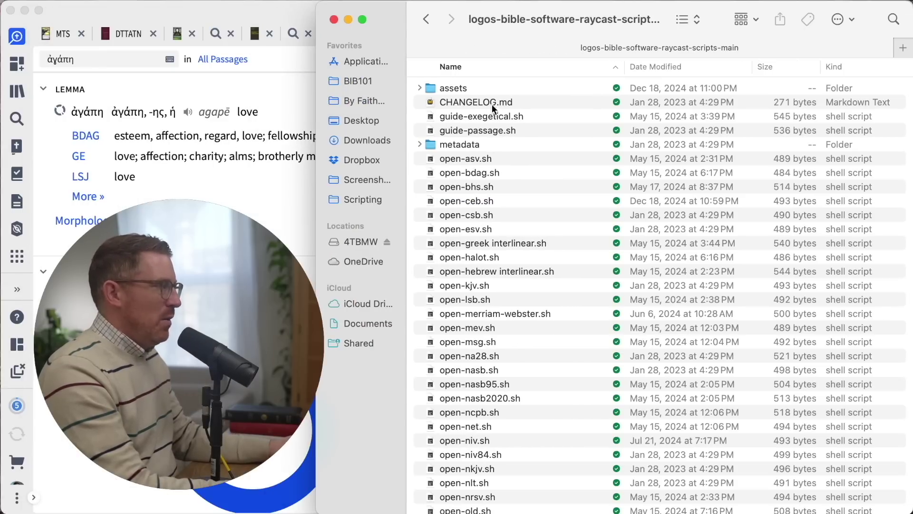
Look through the shell scripts in the Raycast scripts folder and select open-esv.sh.
scroll(491, 109, "down", 10)
scroll(491, 137, "up", 10)
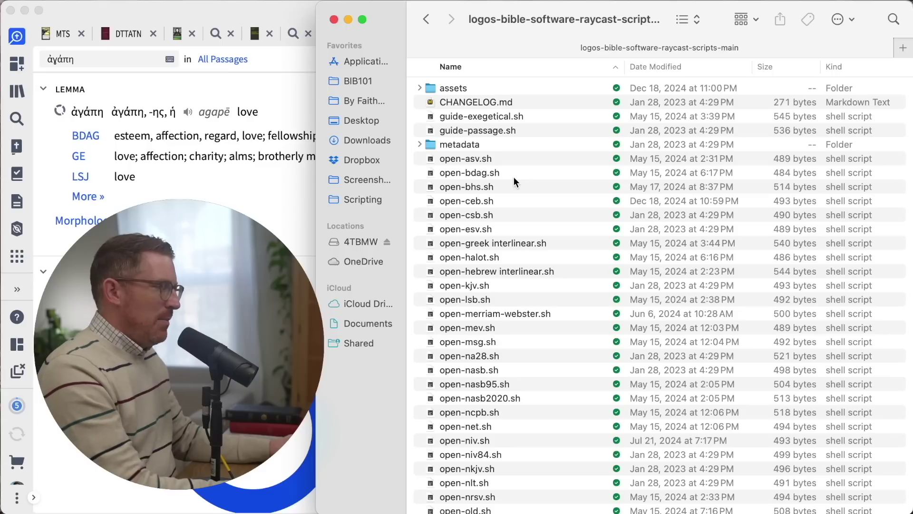
left_click(481, 230)
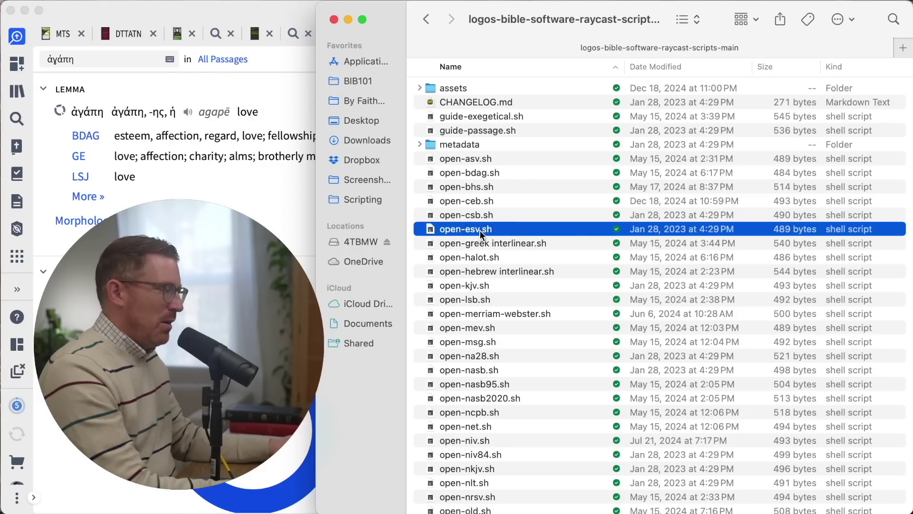
Open open-esv.sh in the code editor, arrange and narrow its window so Logos stays partly visible, and close the find-and-replace box.
double_click(481, 230)
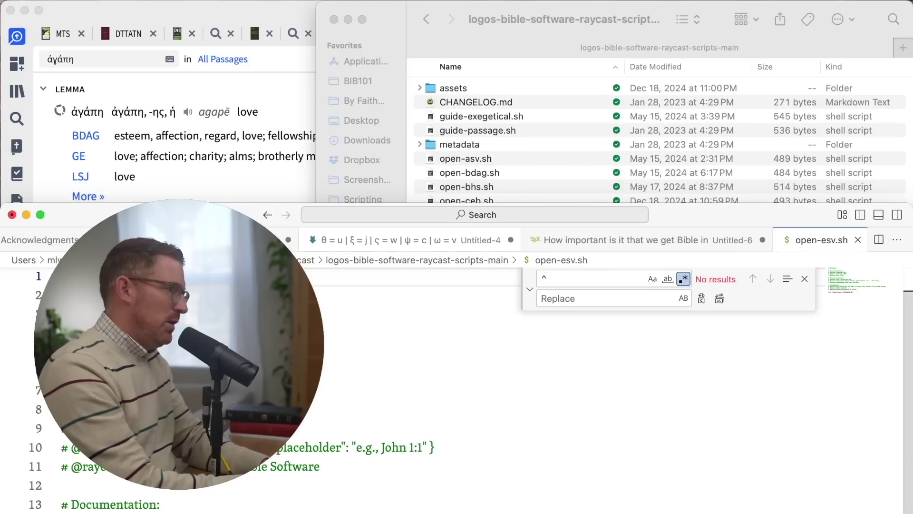
left_click_drag(740, 220, 743, 22)
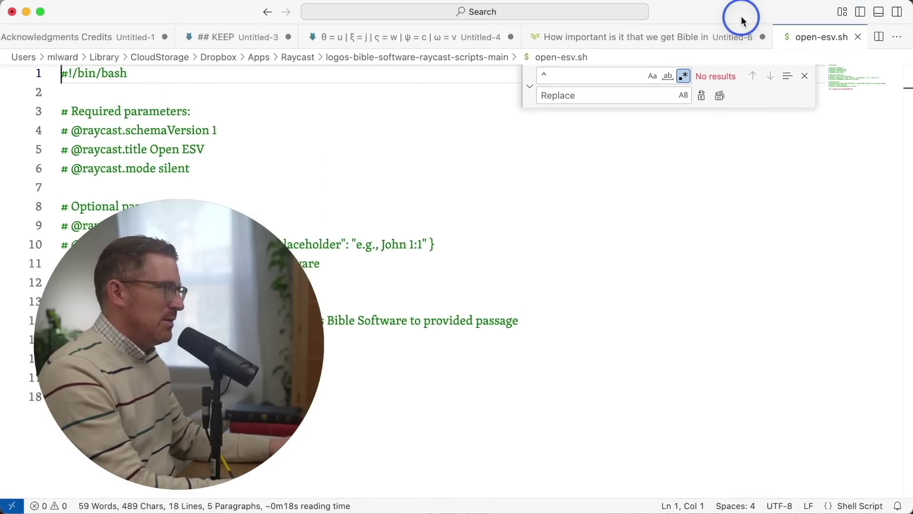
left_click(604, 242)
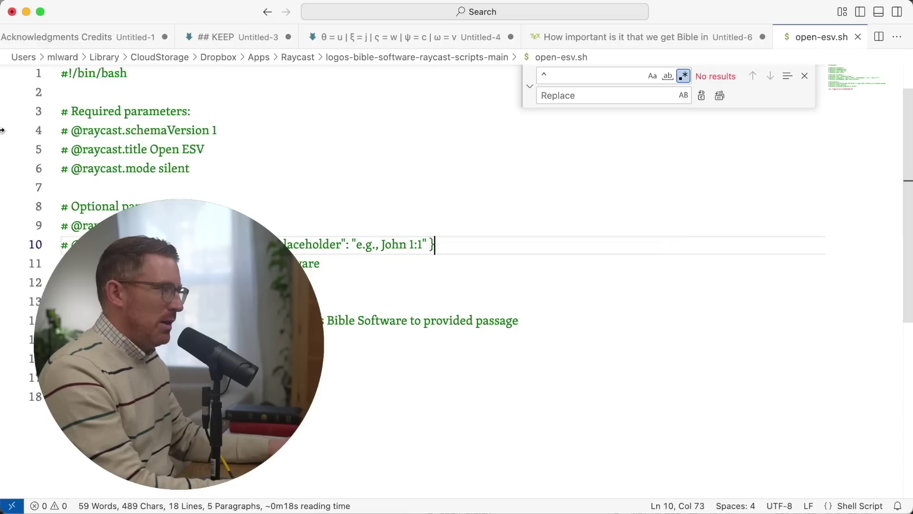
left_click(332, 123)
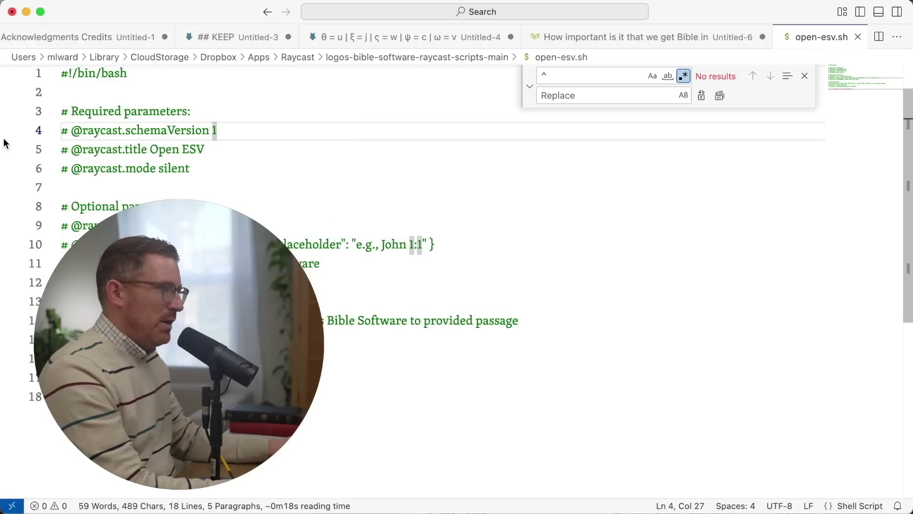
left_click_drag(4, 138, 349, 132)
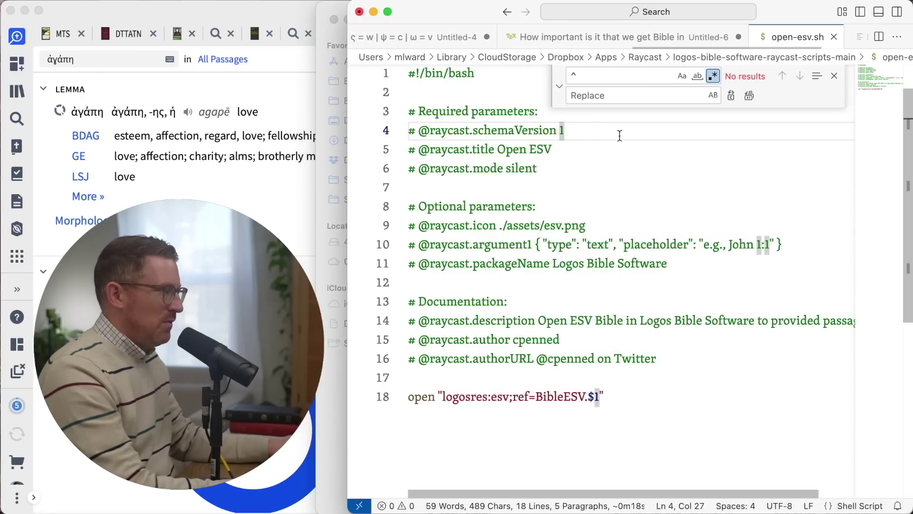
left_click(838, 75)
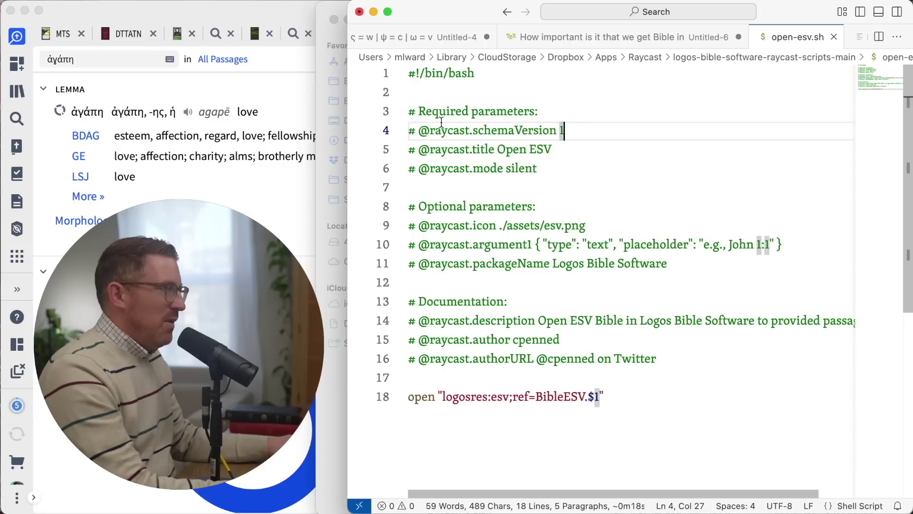
Highlight the logosres:esv;ref=BibleESV.$1 string on the last line of open-esv.sh, including its argument number, then clear the selection.
left_click(514, 106)
left_click(553, 184)
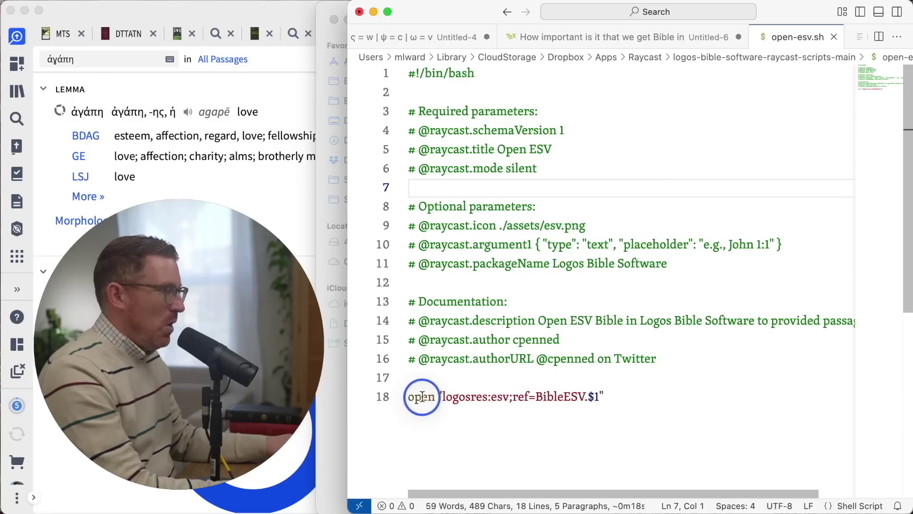
left_click(438, 396)
left_click_drag(438, 396, 632, 397)
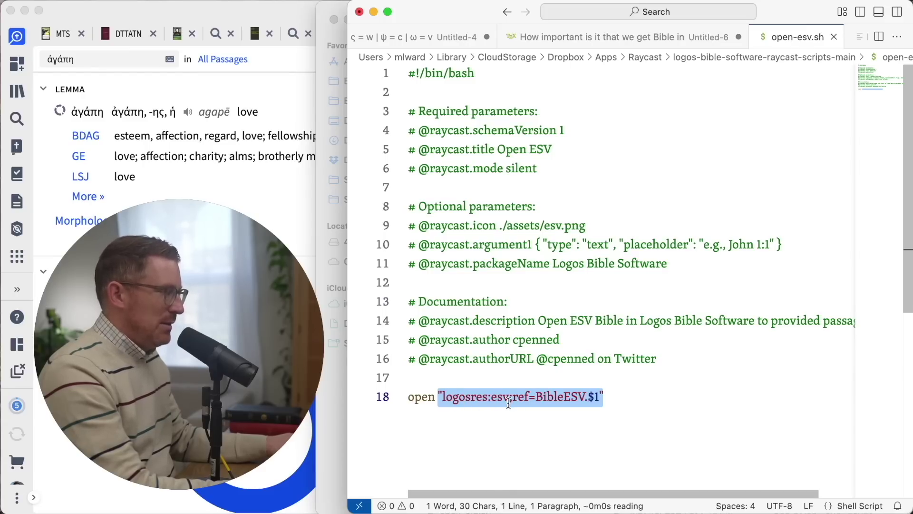
left_click(600, 402)
scroll(637, 401, "down", 1)
key("shift+Left")
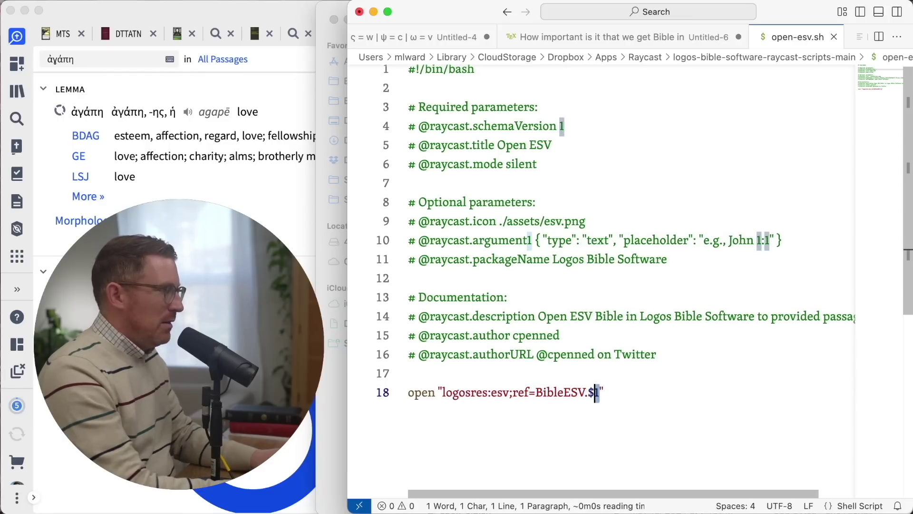
key("shift+Left")
left_click(642, 411)
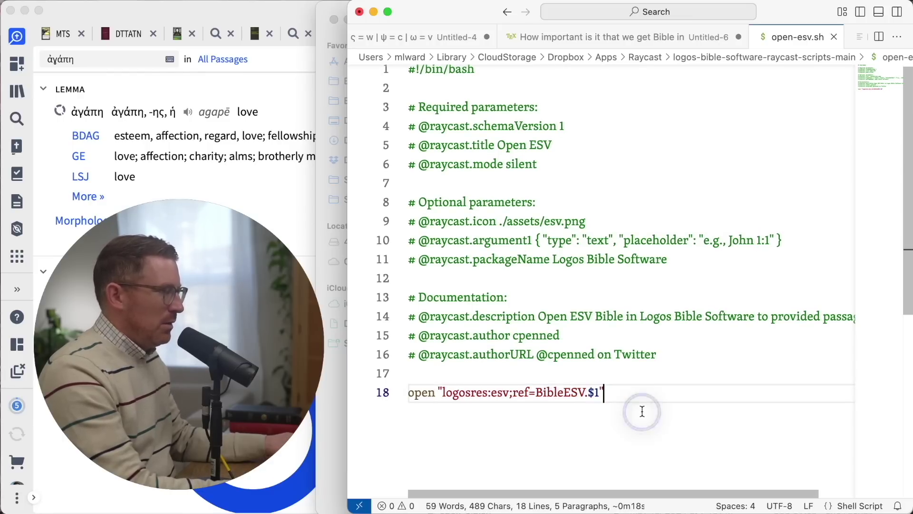
Return to the Finder script folder and open open-csb.sh in the code editor.
left_click(327, 393)
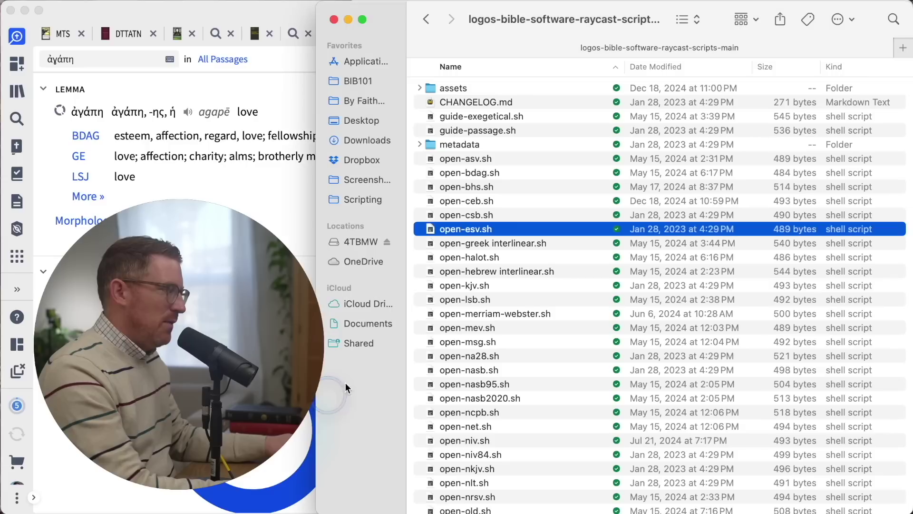
right_click(467, 214)
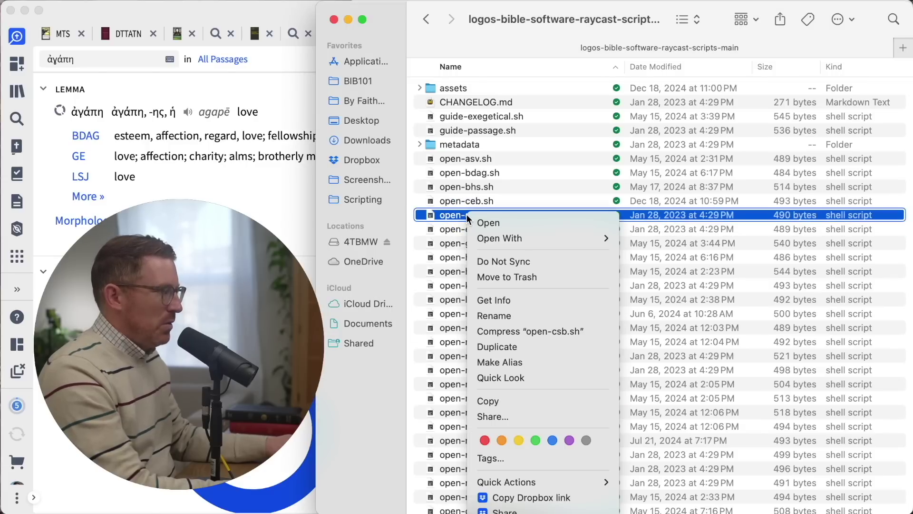
key("Escape")
double_click(478, 215)
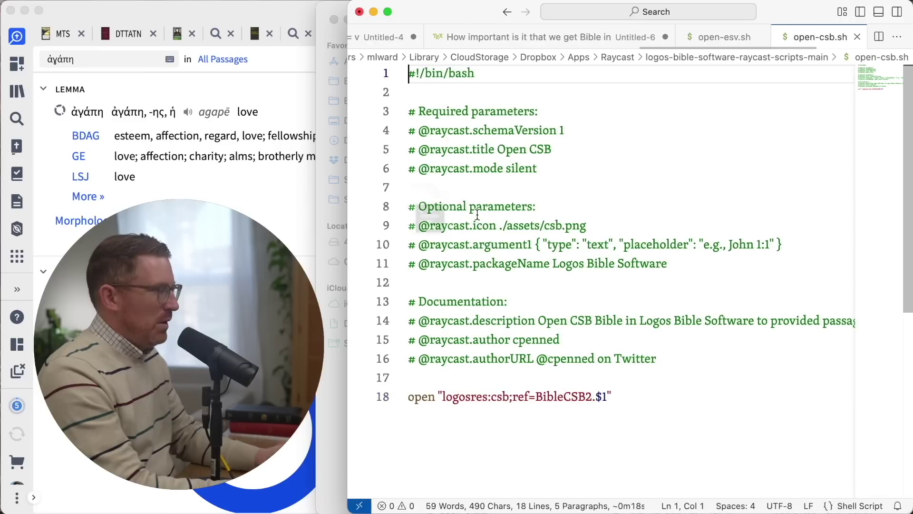
Highlight the logosres:csb;ref=BibleCSB2.$1 string, its $1 argument, and the John 1:1 placeholder in open-csb.sh.
left_click_drag(613, 397, 596, 397)
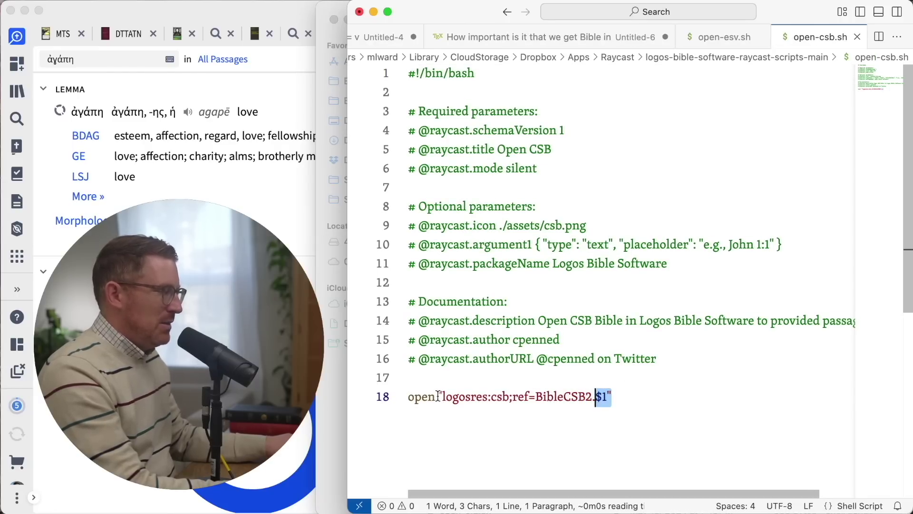
left_click_drag(438, 398, 638, 395)
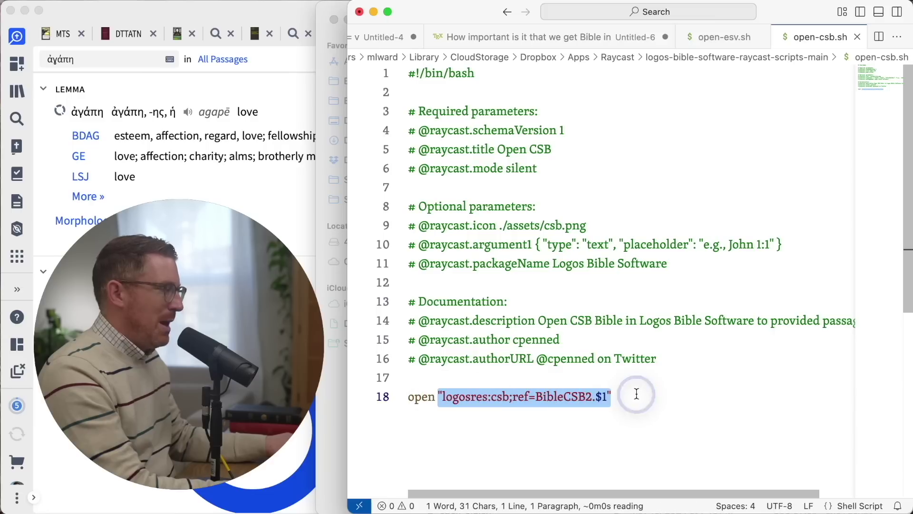
left_click(599, 400)
double_click(600, 397)
scroll(600, 398, "down", 1)
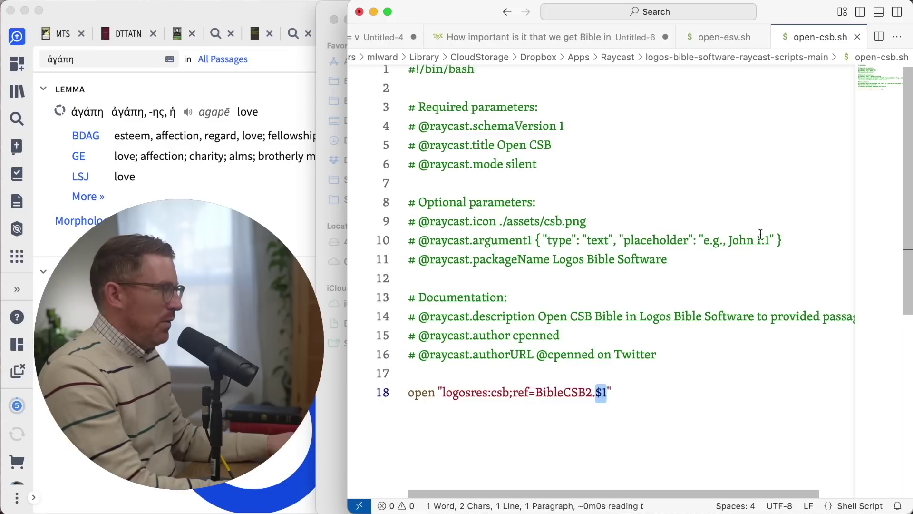
left_click_drag(726, 242, 776, 241)
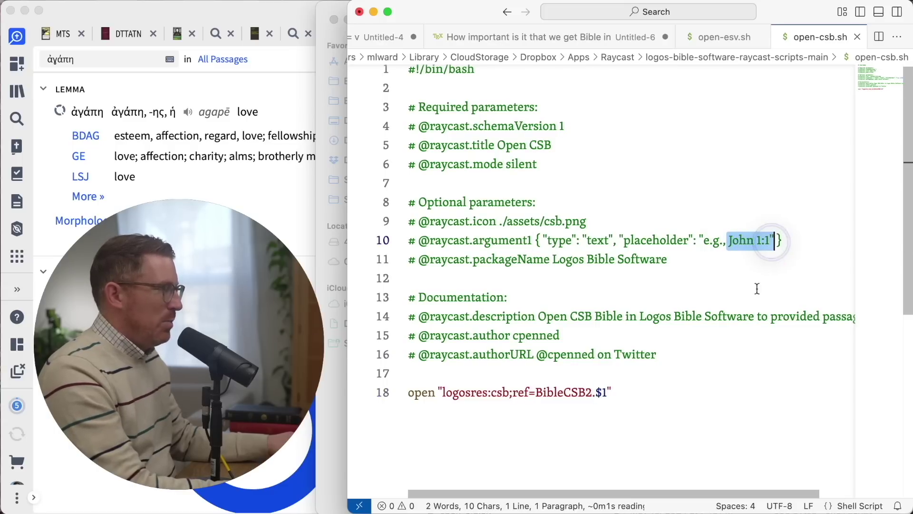
double_click(601, 394)
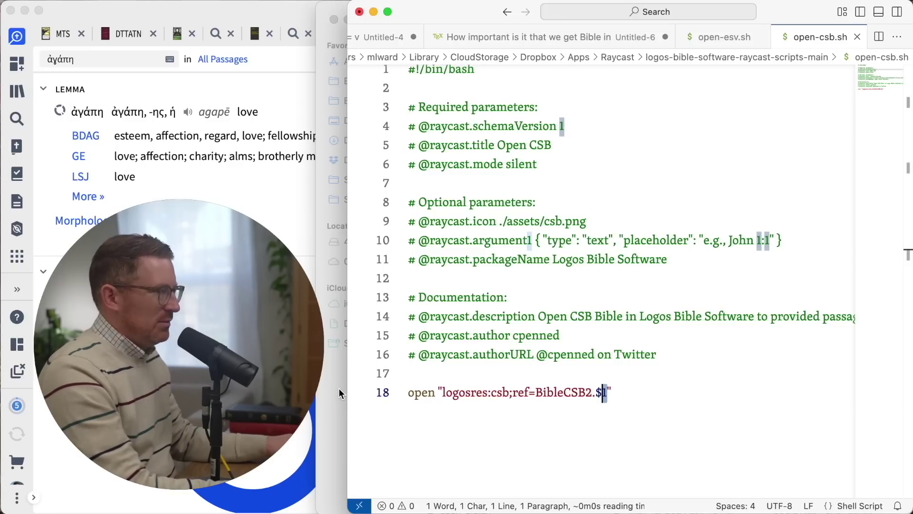
Switch to Logos and copy the link to 1 Peter 3:1 from the ESV.
left_click(332, 411)
key("super+Tab")
left_click(515, 280)
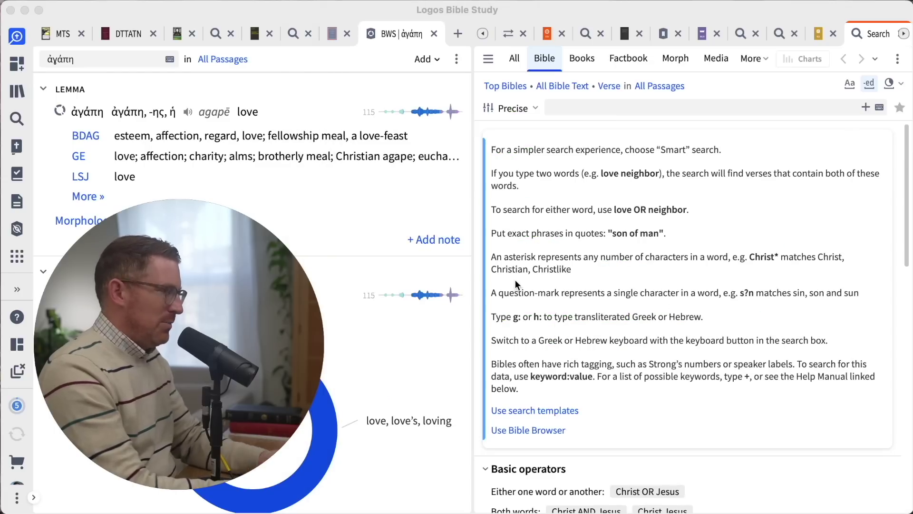
left_click(552, 33)
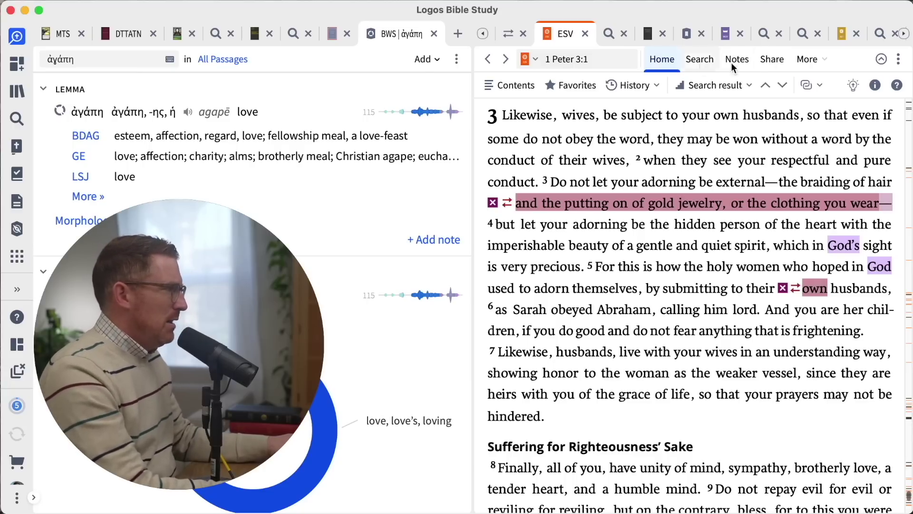
left_click(779, 59)
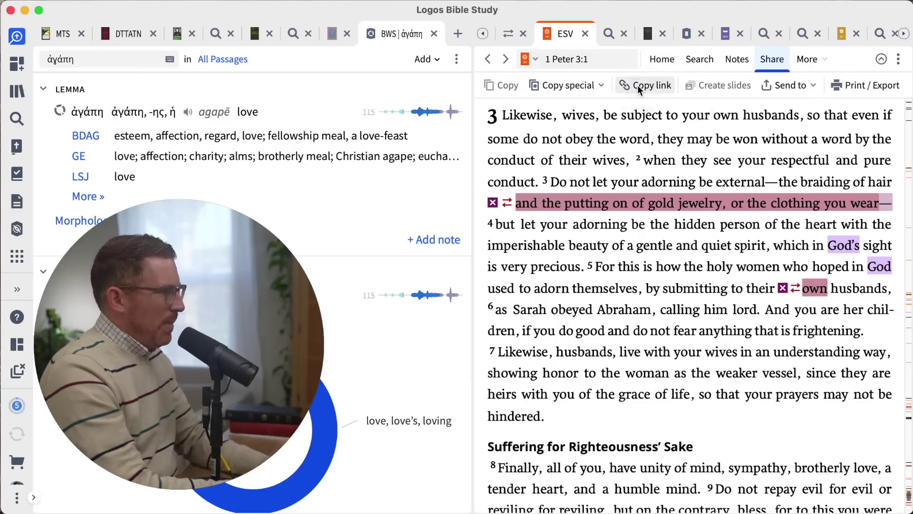
Paste the copied ESV link into Raycast, examine its logosres part, then dismiss the launcher.
key("alt+space")
type("https://ref.ly/logosres/esv?ref=BibleESV.1Pe3.1&off=19")
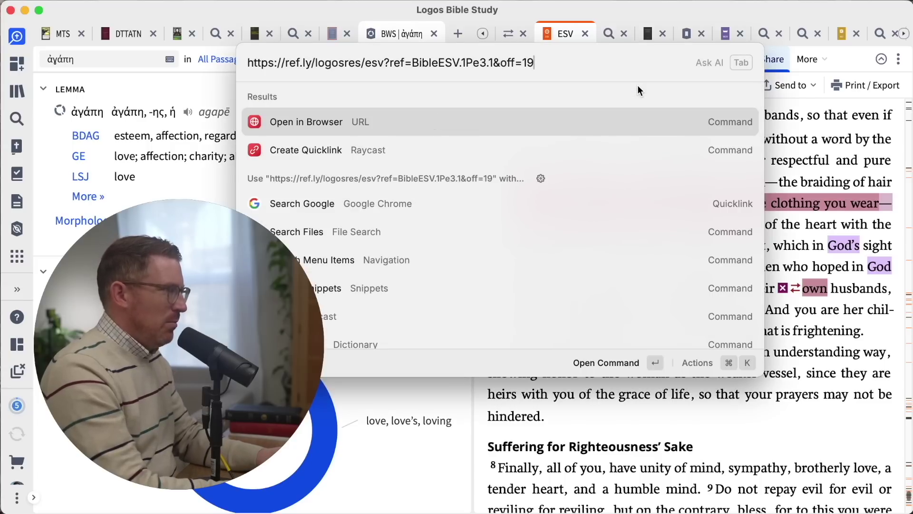
key("super+a")
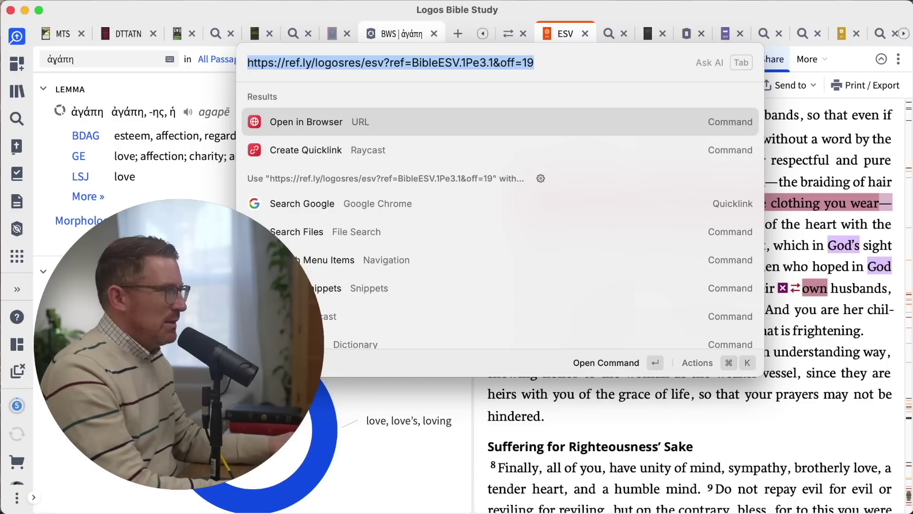
left_click(322, 65)
left_click_drag(313, 64, 384, 65)
left_click(559, 64)
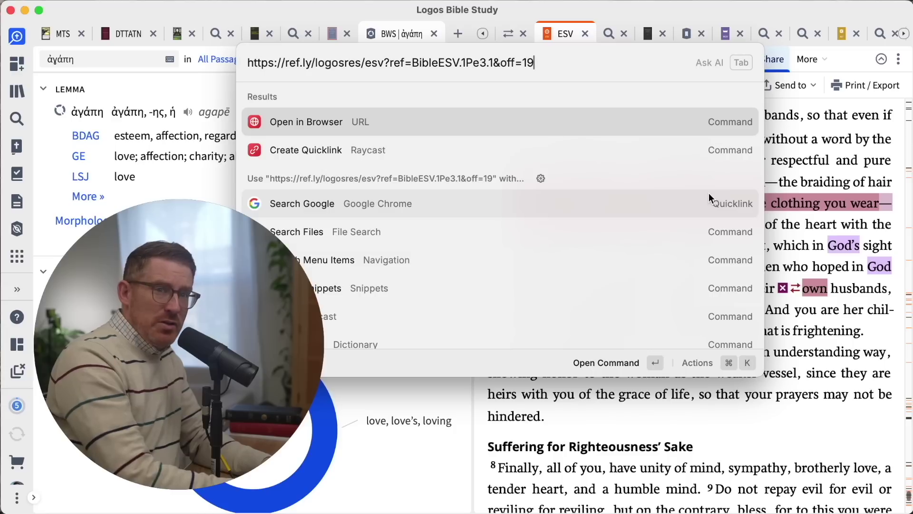
key("Escape")
key("Escape")
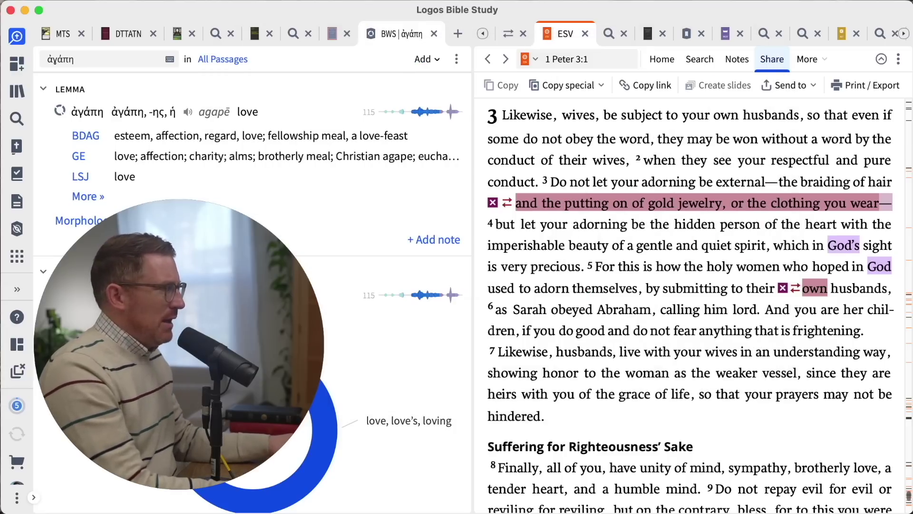
Copy 1 Pet 3:1 as a link (URL), paste it into Raycast to show the generic ref.ly address, then dismiss the launcher.
left_click(598, 85)
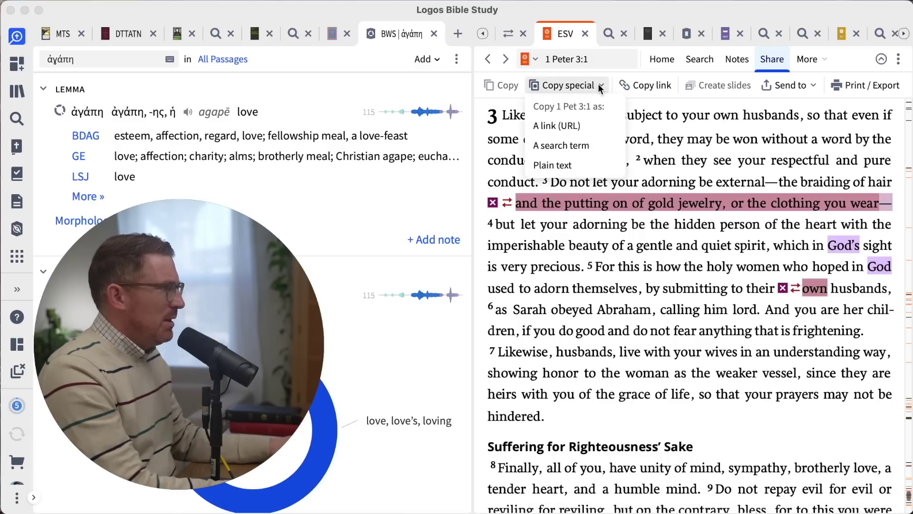
left_click(573, 126)
key("super+space")
type("https://ref.ly/1Pe3.1")
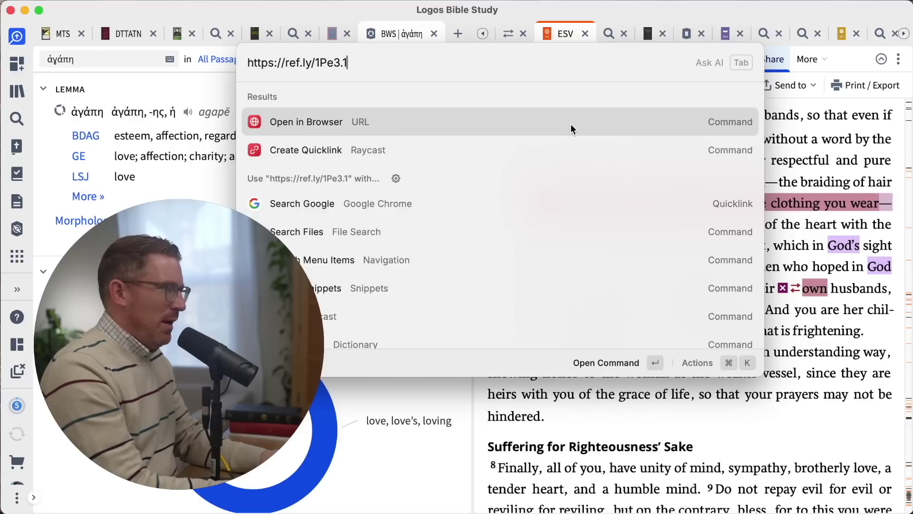
key("Escape")
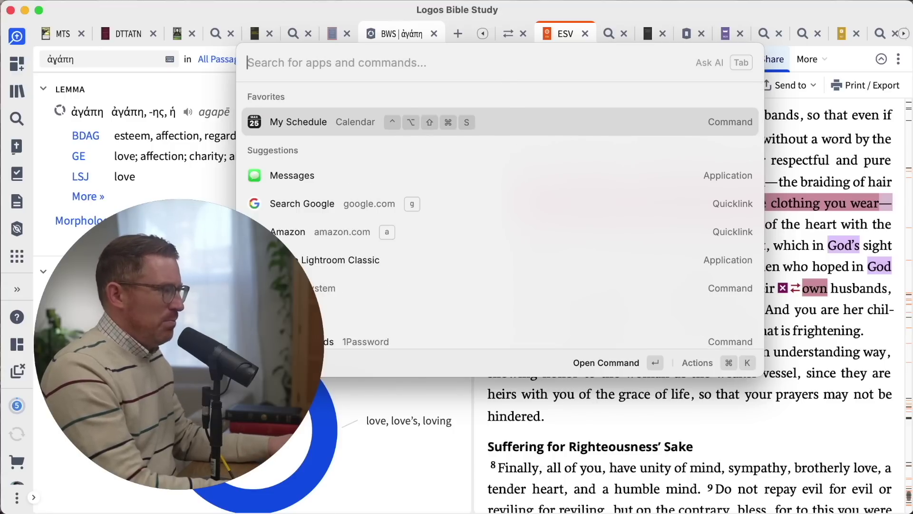
key("Escape")
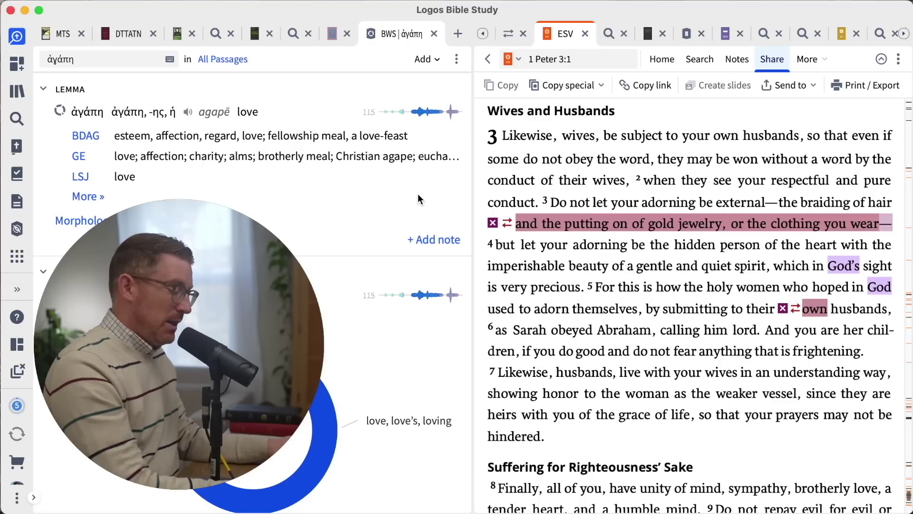
Run Raycast's Open Passage Guide script command with the alias opg for John 1.
scroll(657, 258, "down", 10)
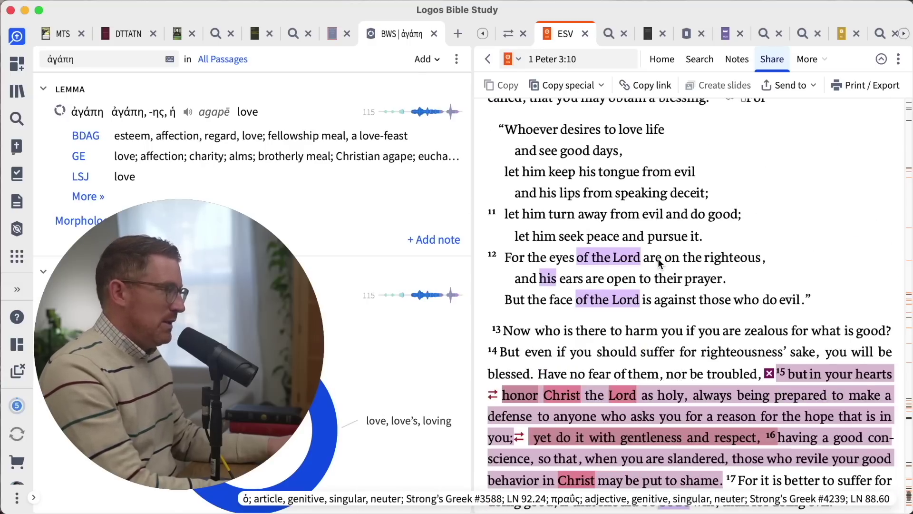
scroll(659, 262, "down", 5)
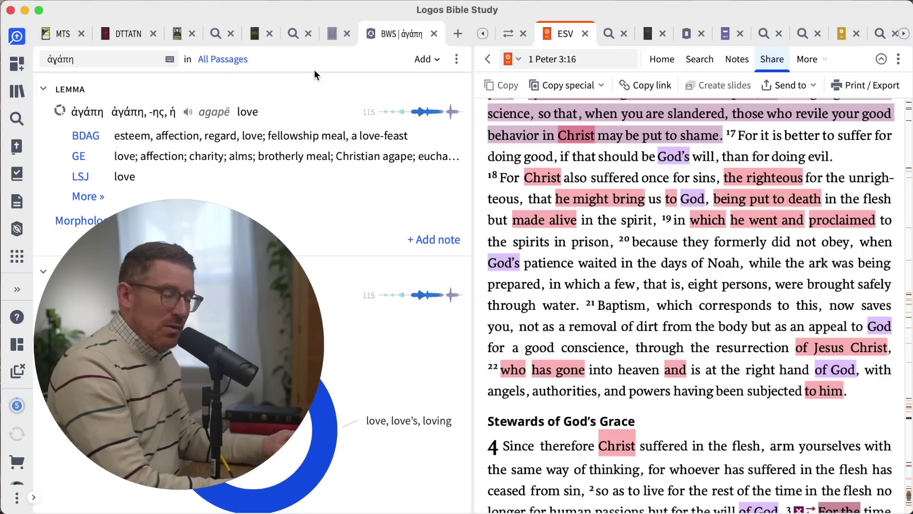
key("alt+space")
type("opg")
key("Tab")
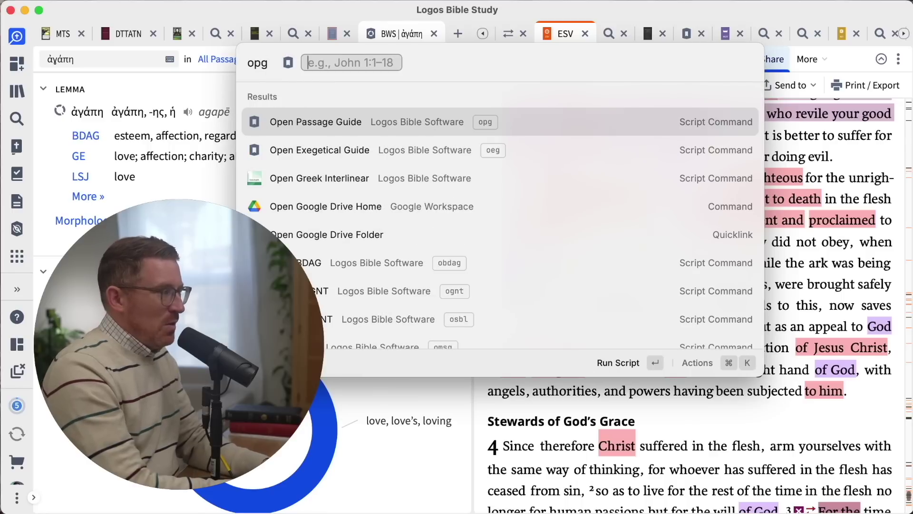
type("John 1")
key("Return")
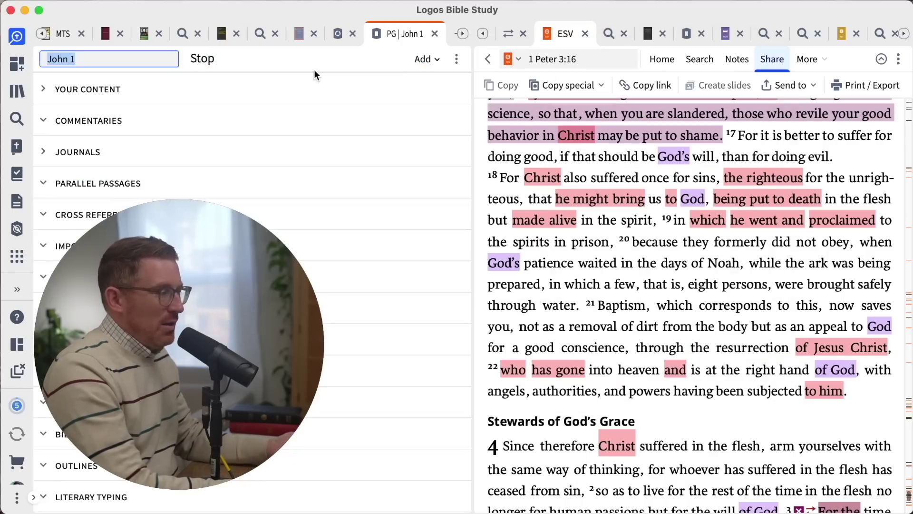
Move the John 1 Passage Guide into the other pane beside the ἀγάπη word study and copy the guide's location.
left_click_drag(400, 37, 558, 39)
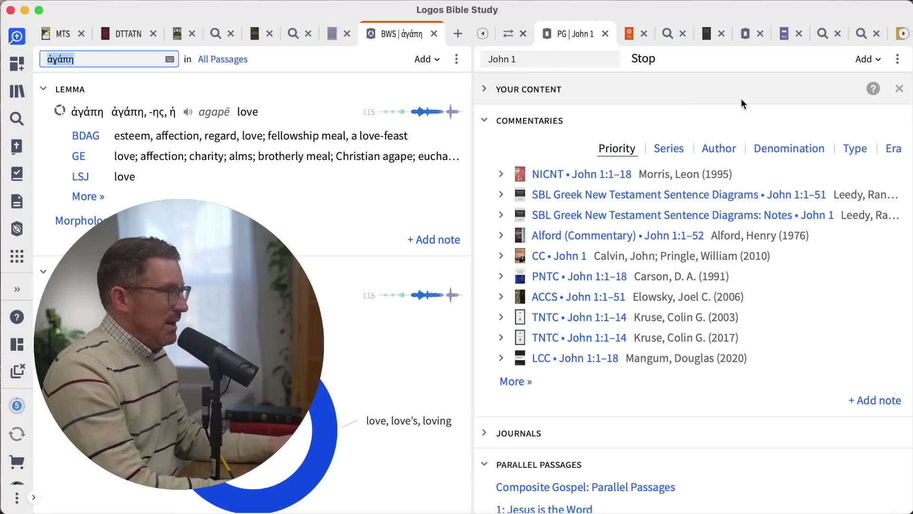
left_click(898, 60)
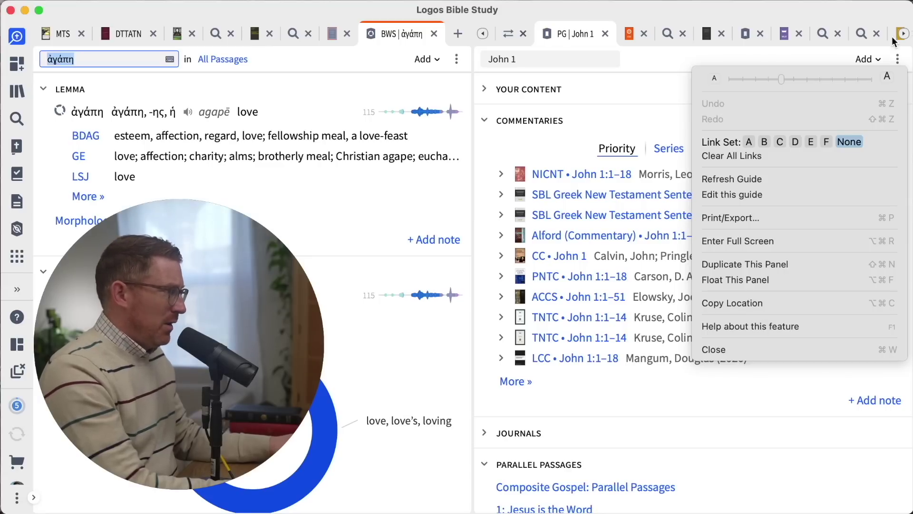
left_click(731, 304)
Paste the copied Passage Guide location into Raycast to examine its ref.ly URL, then dismiss the launcher.
key("alt+space")
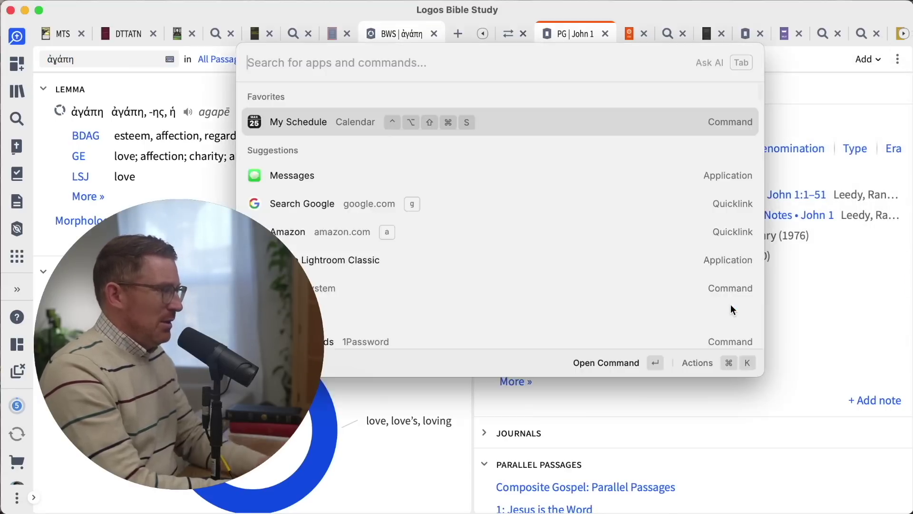
type("https://ref.ly/logos4/Guide?t=My+Passage+Guide&ref=BibleESV.Jn1")
key("super+a")
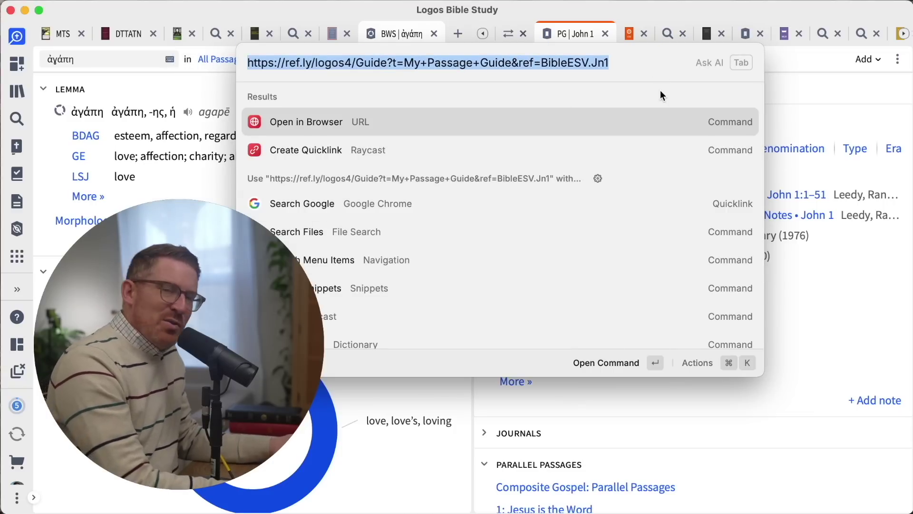
key("Escape")
key("Escape")
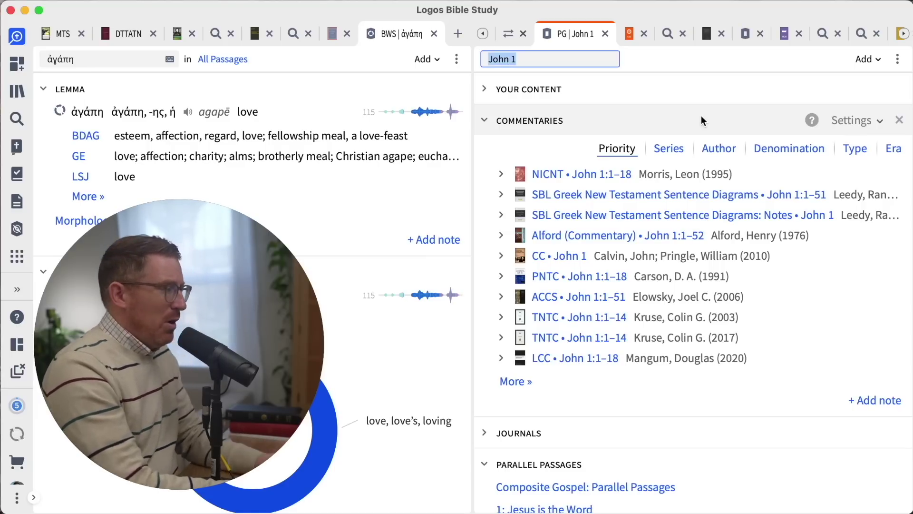
Open Raycast's extension settings and position the settings window so its list of extensions is fully visible.
key("alt+space")
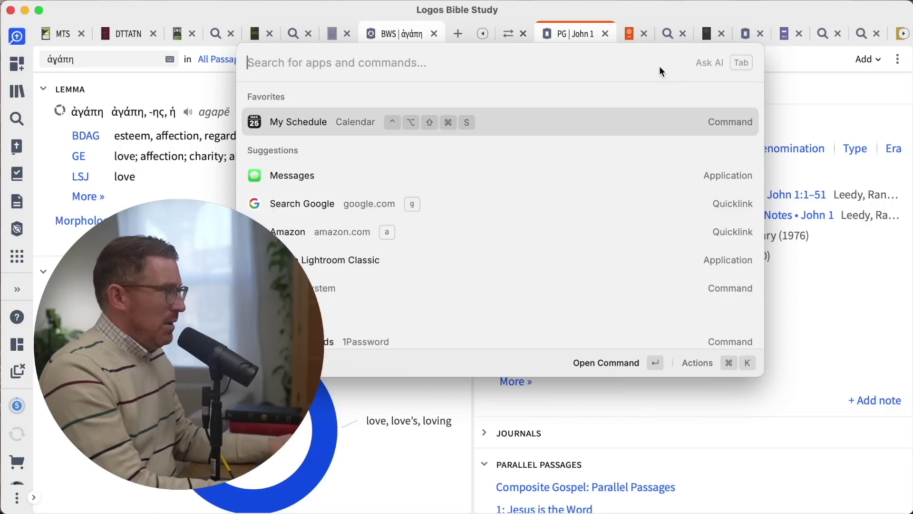
left_click_drag(644, 48, 783, 49)
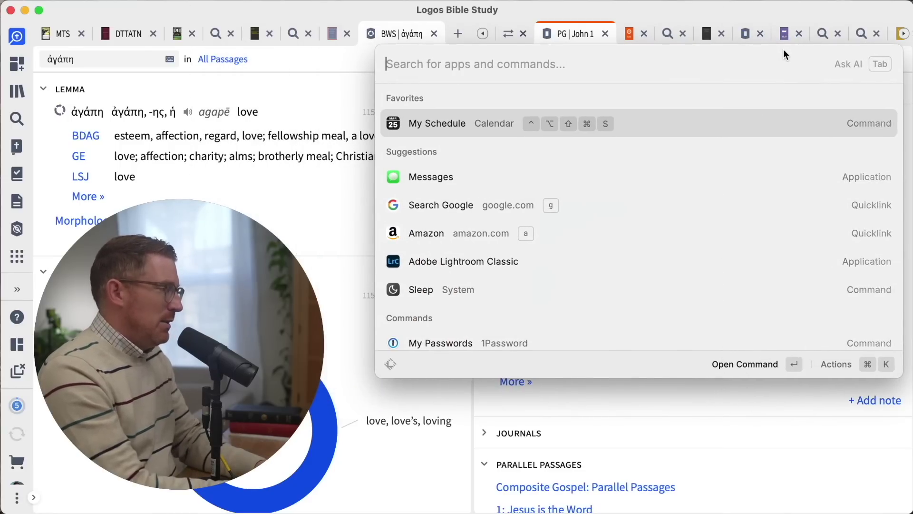
key("super+comma")
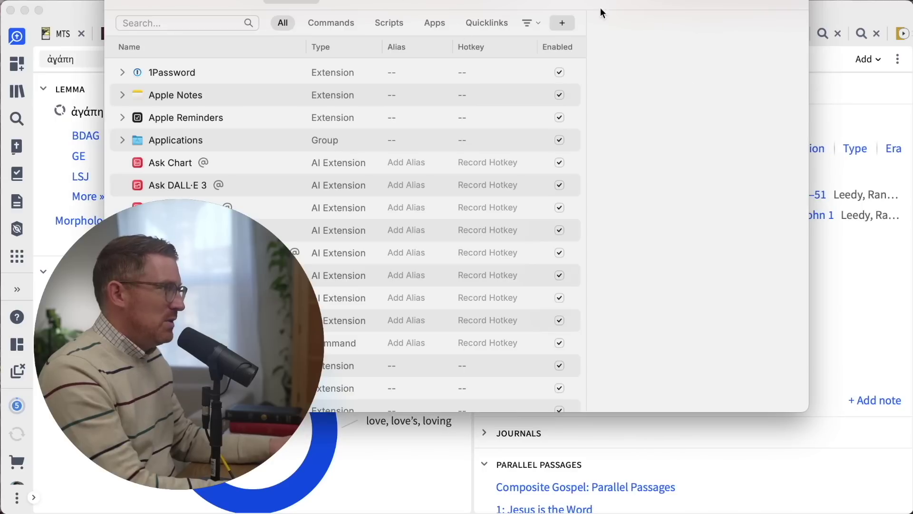
left_click_drag(704, 2, 858, 26)
left_click_drag(281, 32, 367, 28)
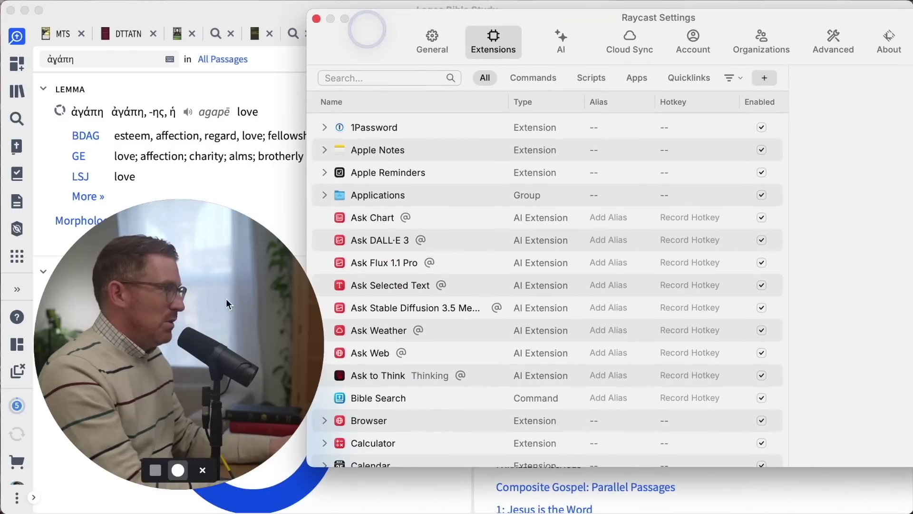
left_click(323, 201)
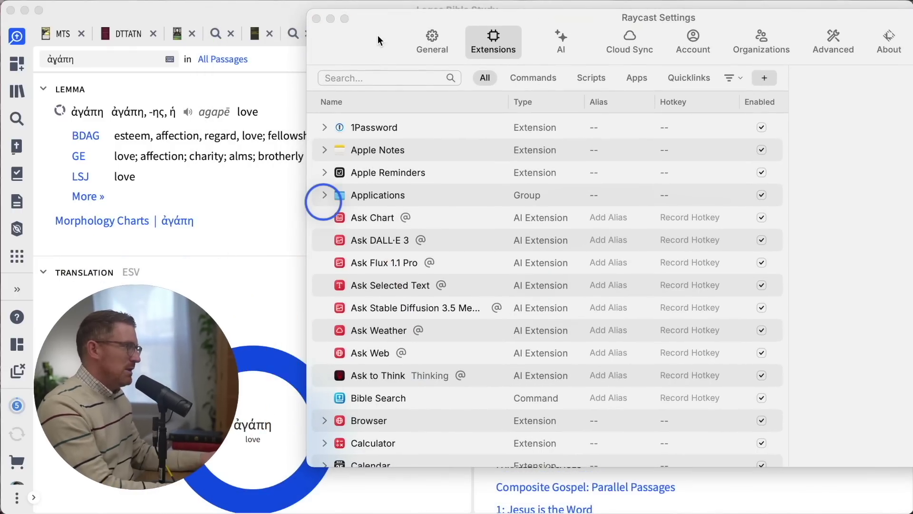
left_click_drag(384, 25, 316, 31)
Filter the extensions by "logos" and inspect the Logos application's hotkey and the Logos quicklink's link and alias.
left_click(295, 84)
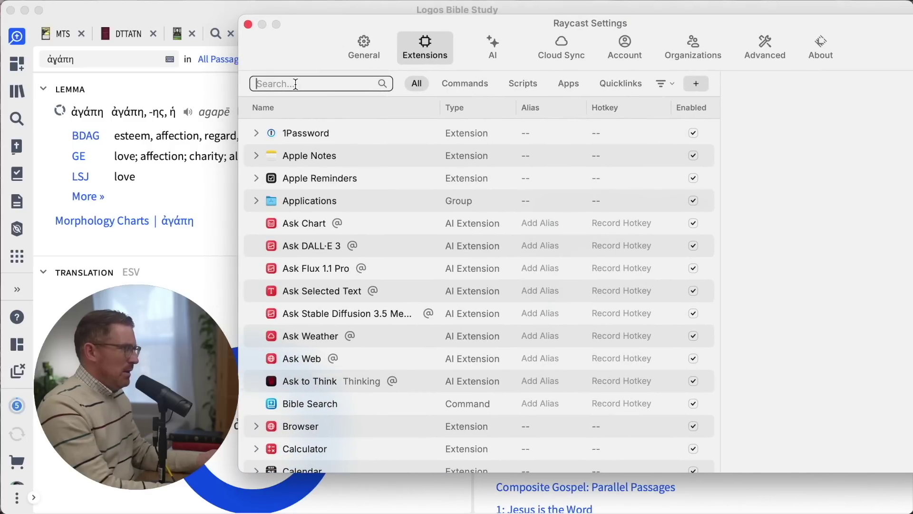
type("logos")
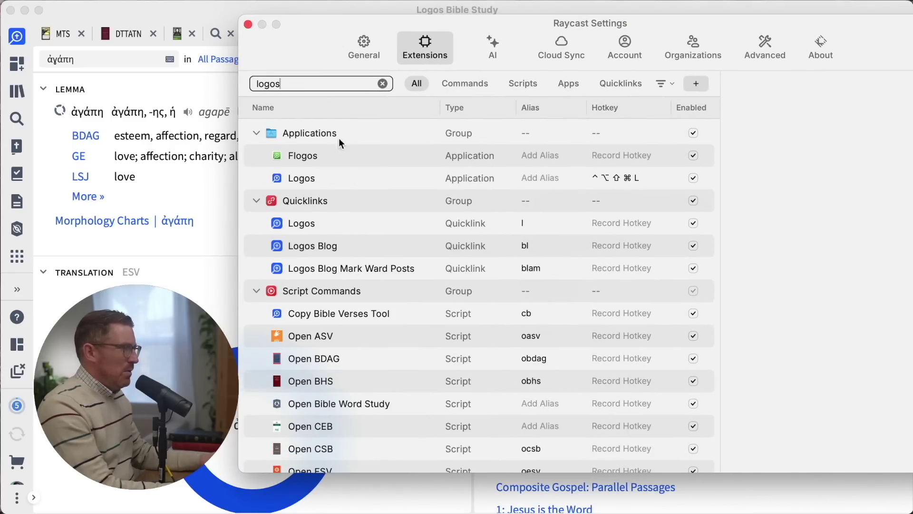
left_click(299, 178)
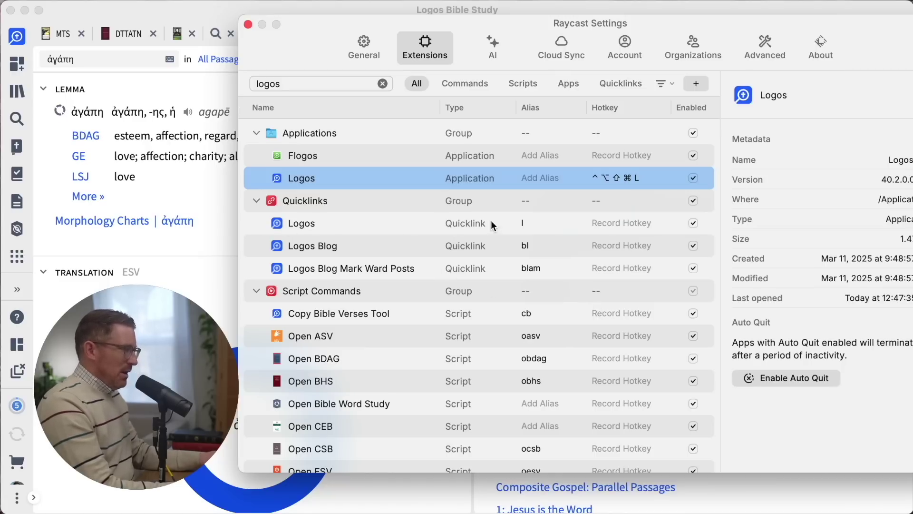
left_click(320, 221)
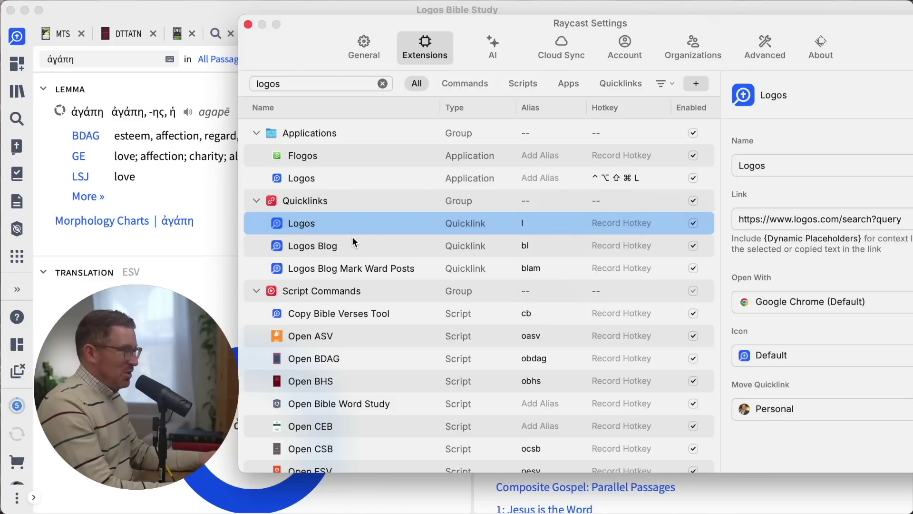
left_click(851, 225)
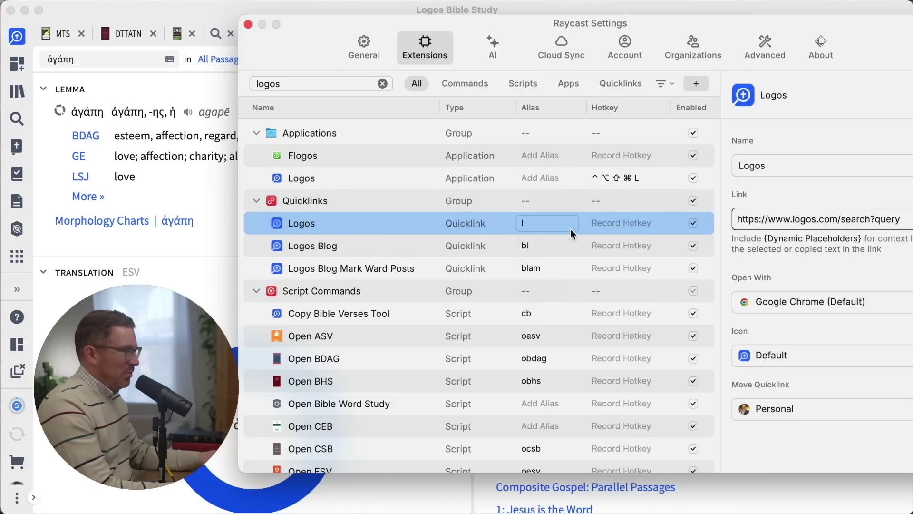
Bring the Script Commands group's script directories into view, open the chooser for adding a directory, and cancel it.
scroll(484, 266, "down", 4)
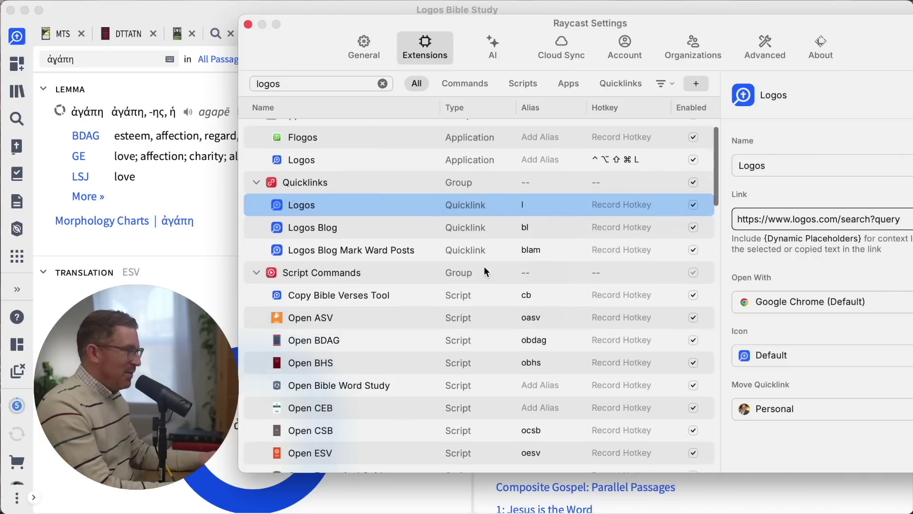
scroll(349, 289, "down", 1)
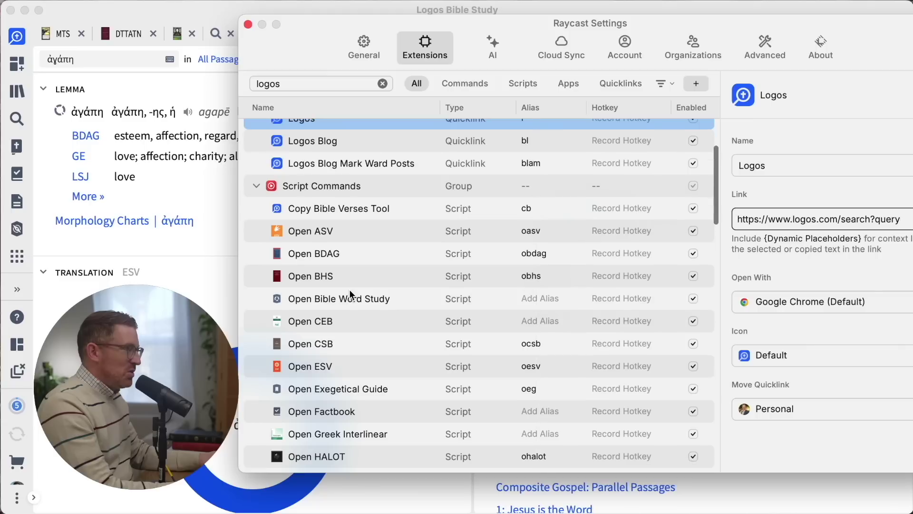
left_click(327, 178)
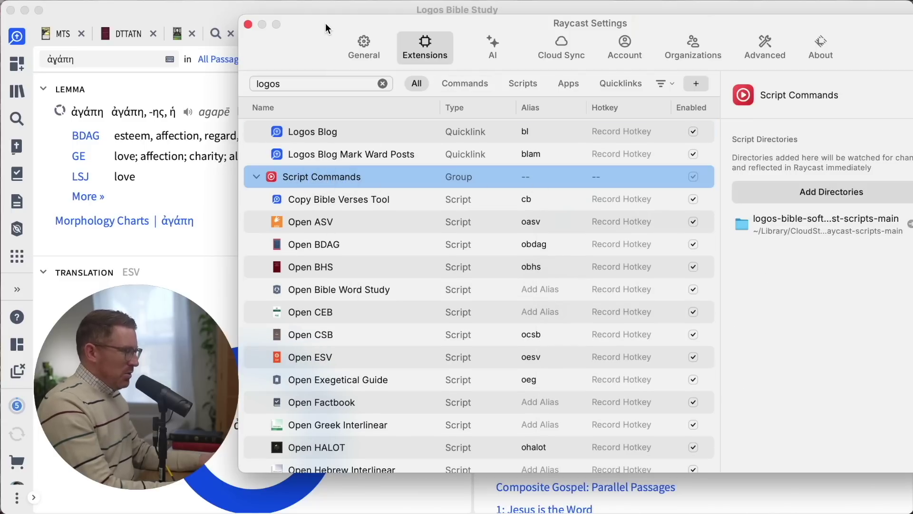
left_click_drag(325, 22, 286, 17)
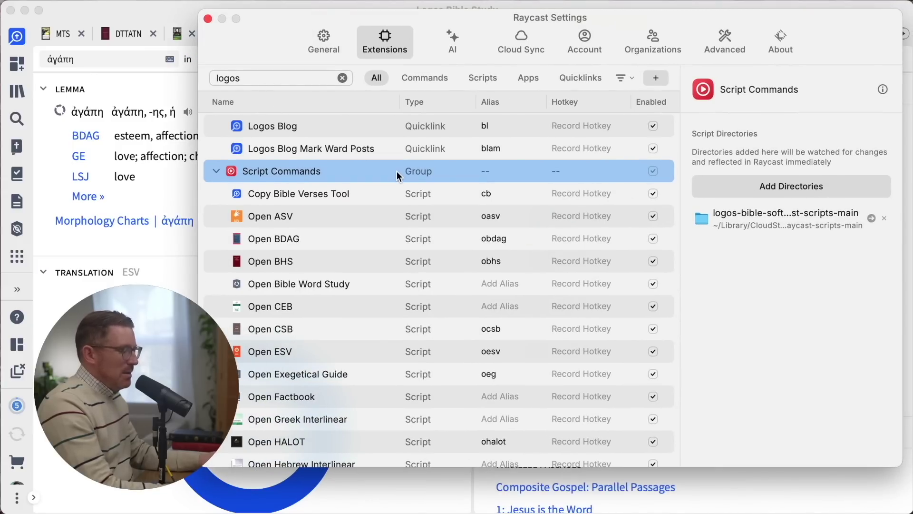
left_click(797, 184)
scroll(511, 227, "down", 2)
scroll(512, 228, "up", 2)
key("Escape")
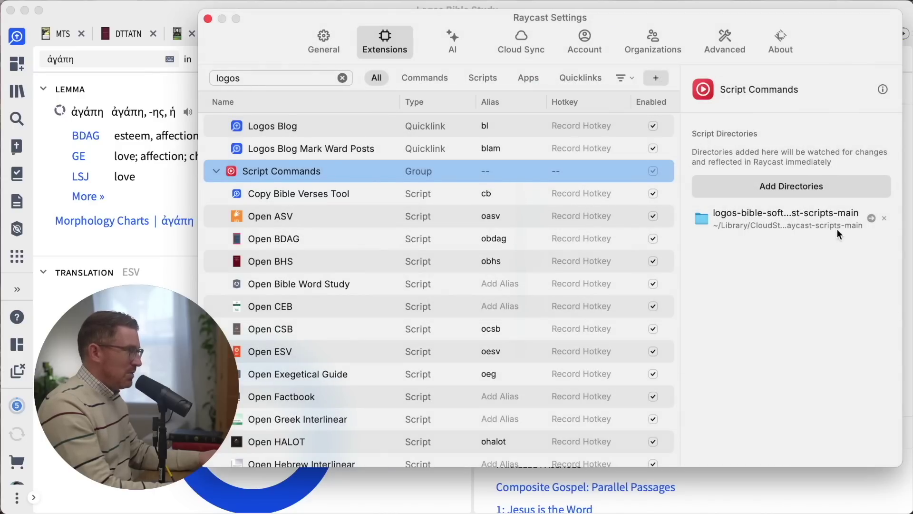
Reveal the logos-bible-software-raycast-scripts-main folder in Finder, then resize the window with Raycast's 1296 command and reposition it.
left_click(870, 218)
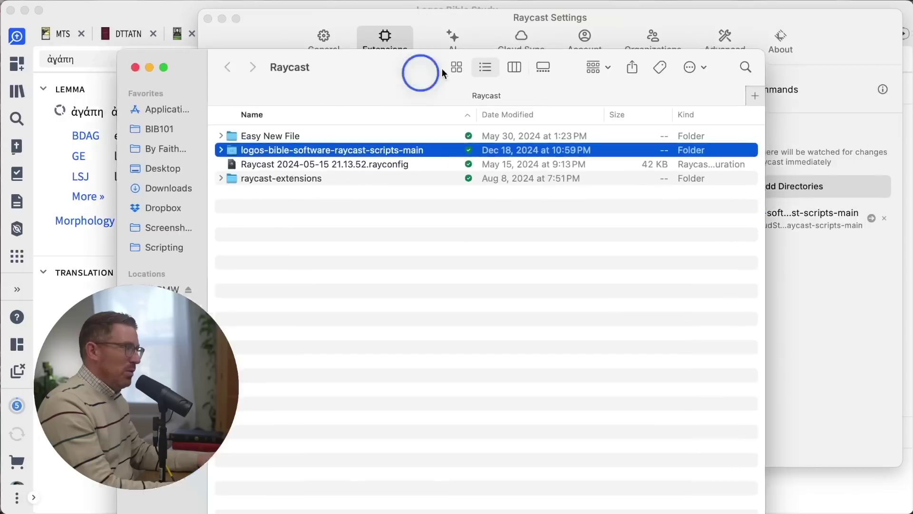
left_click_drag(441, 67, 598, 69)
key("alt+space")
type("1296")
key("Return")
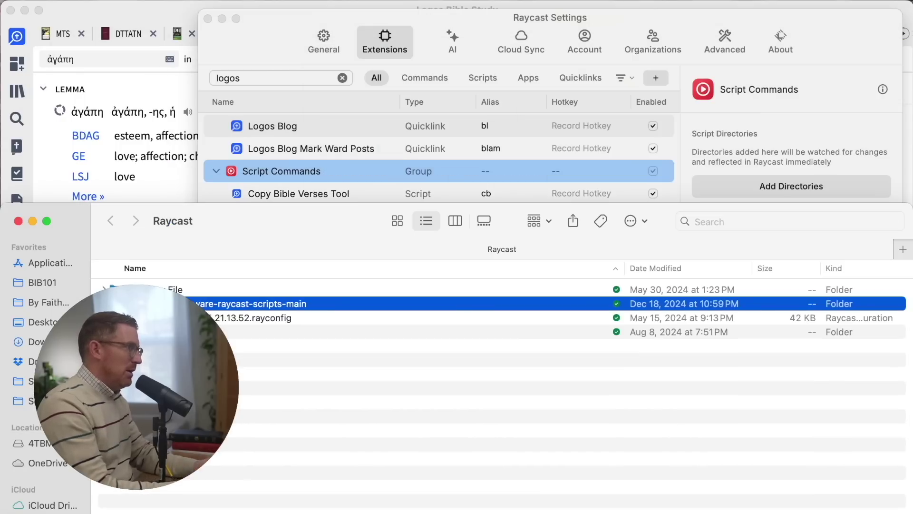
left_click_drag(318, 231, 551, 35)
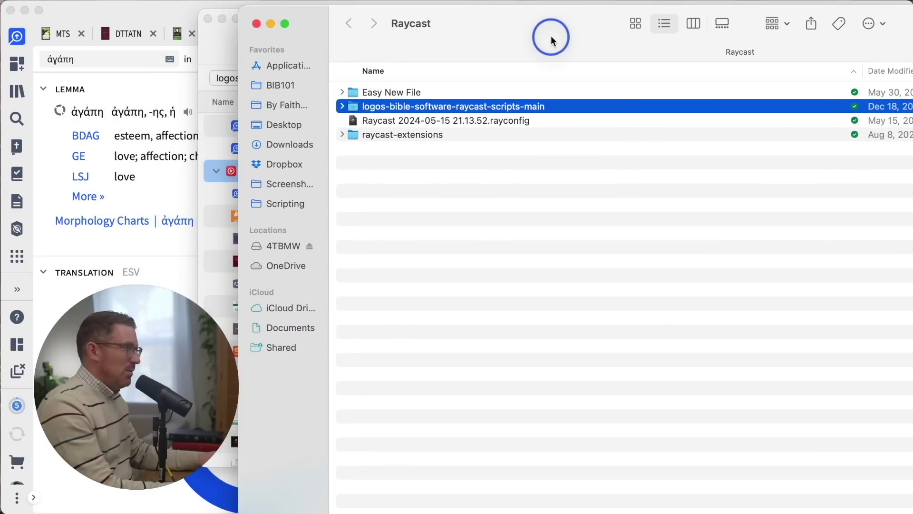
Open the logos-bible-software-raycast-scripts-main folder, look through its script files, and close the Finder window.
double_click(455, 107)
scroll(467, 227, "down", 10)
scroll(466, 226, "up", 10)
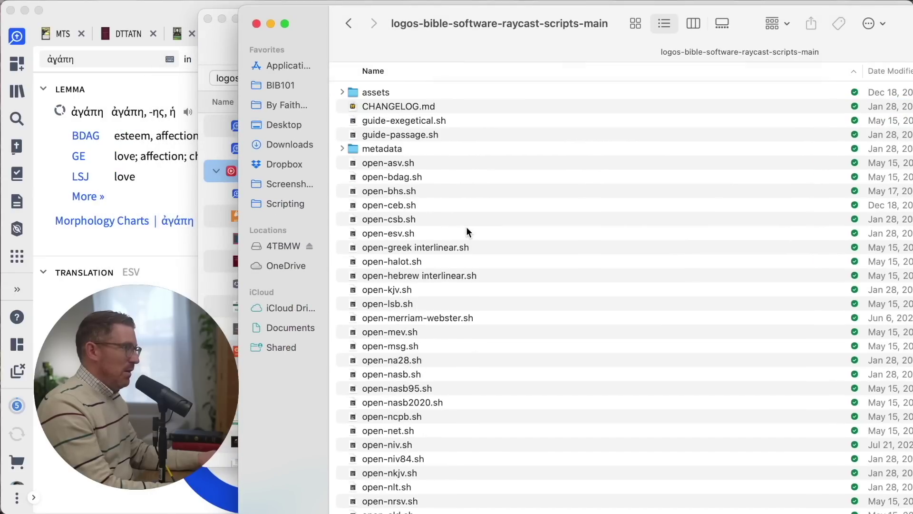
left_click(256, 24)
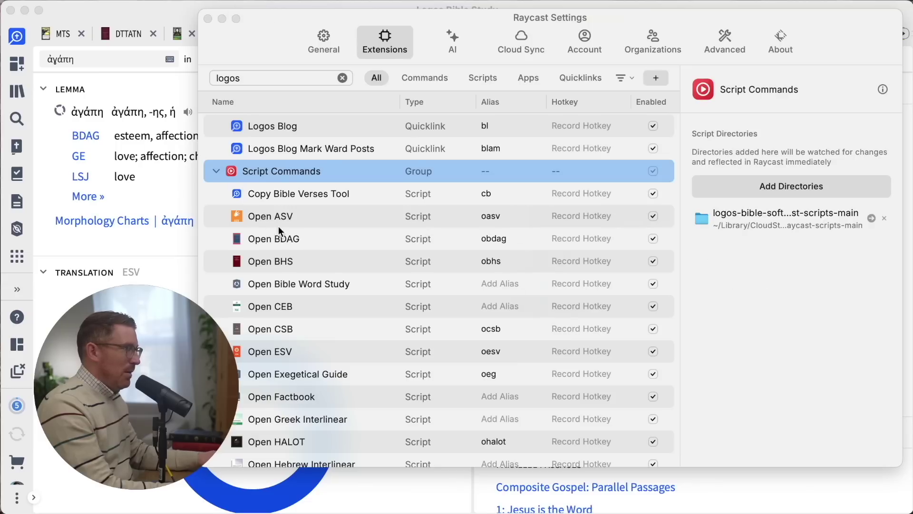
Look through the Logos script commands and their aliases in the Raycast extensions list.
scroll(320, 253, "down", 6)
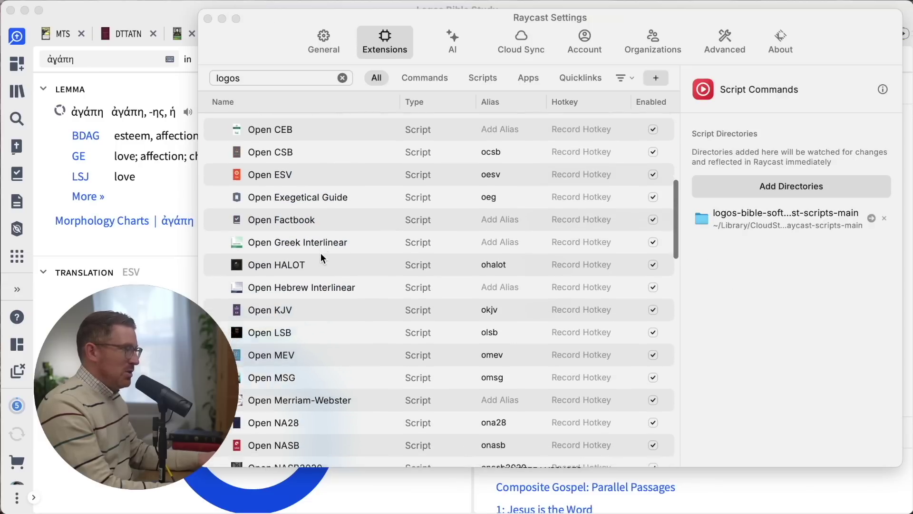
scroll(321, 258, "down", 2)
scroll(308, 273, "down", 10)
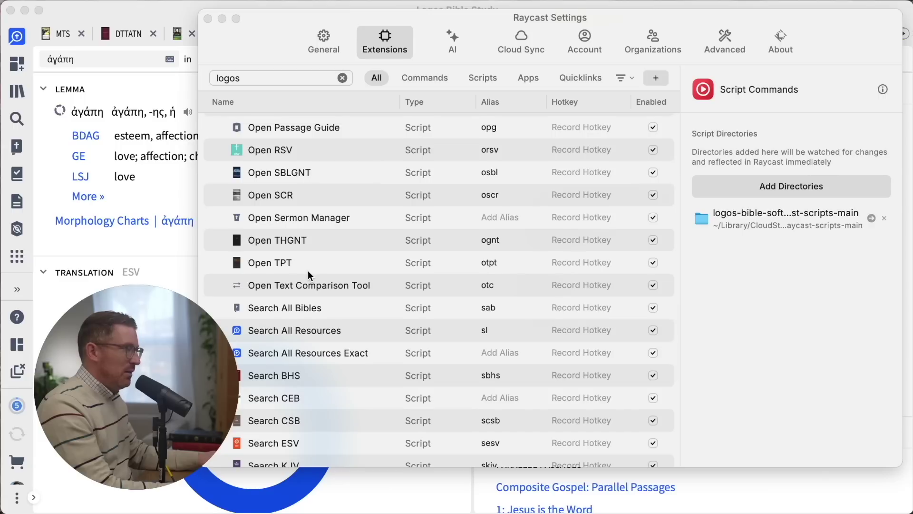
scroll(308, 275, "up", 5)
scroll(307, 270, "up", 10)
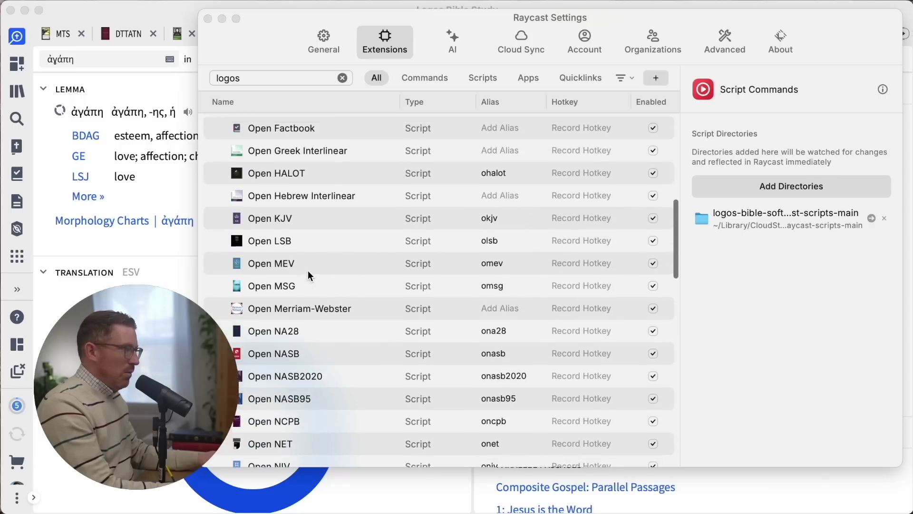
left_click(303, 316)
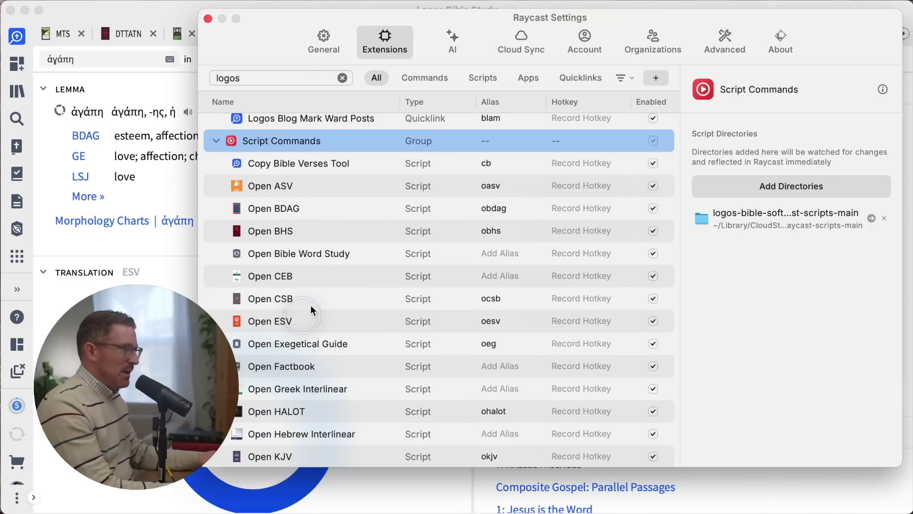
View the Open ESV script's details and open its alias for editing.
scroll(306, 318, "down", 2)
left_click(271, 274)
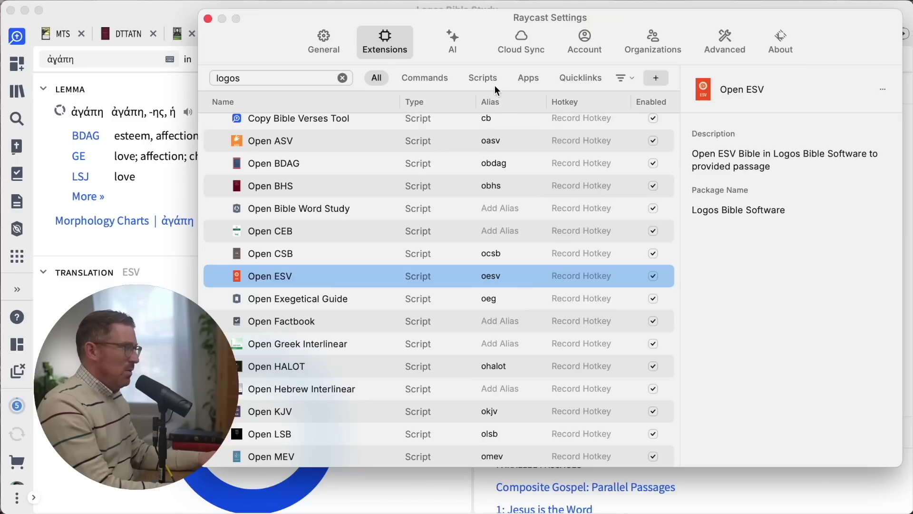
left_click(492, 276)
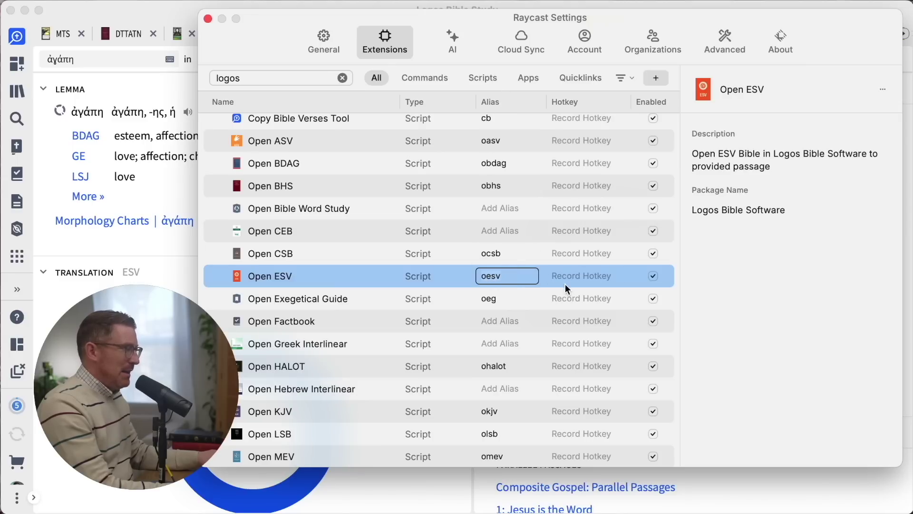
key("Right")
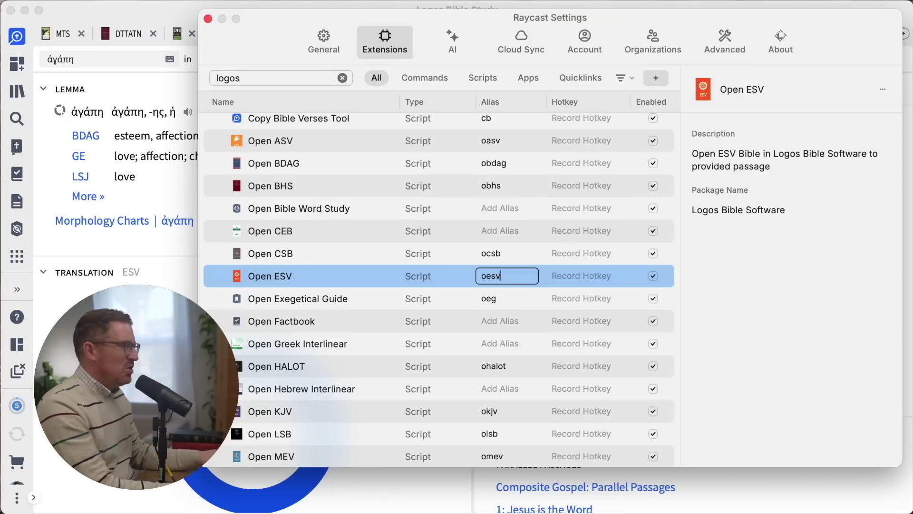
Examine the aliases assigned to the Search script commands, such as Search ESV and Search Logos Library.
scroll(547, 273, "down", 10)
scroll(519, 264, "down", 9)
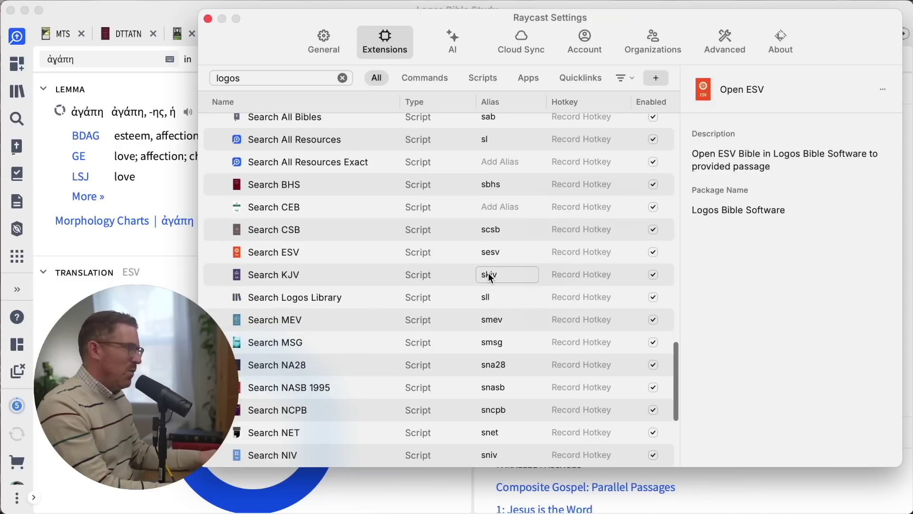
scroll(495, 275, "down", 1)
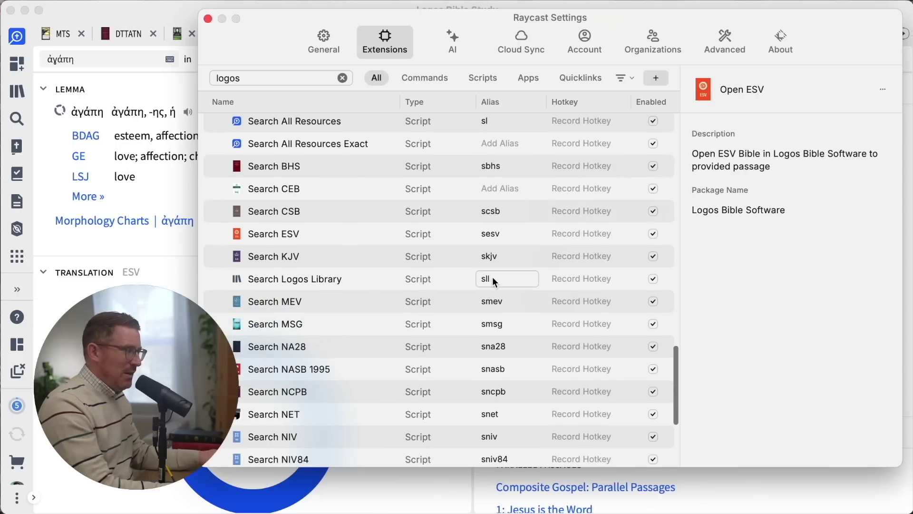
scroll(492, 279, "down", 2)
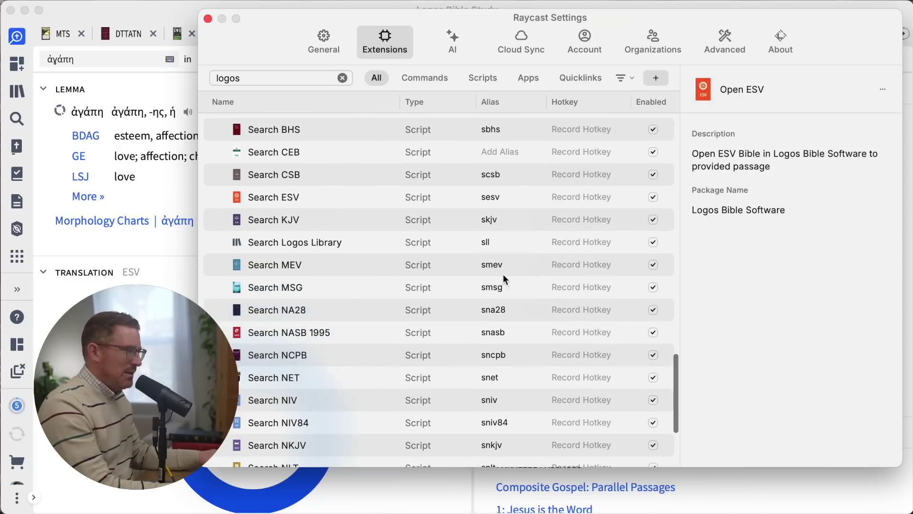
View the alias and description of the Search String Top Bibles script command, and close the Raycast settings.
scroll(497, 281, "down", 6)
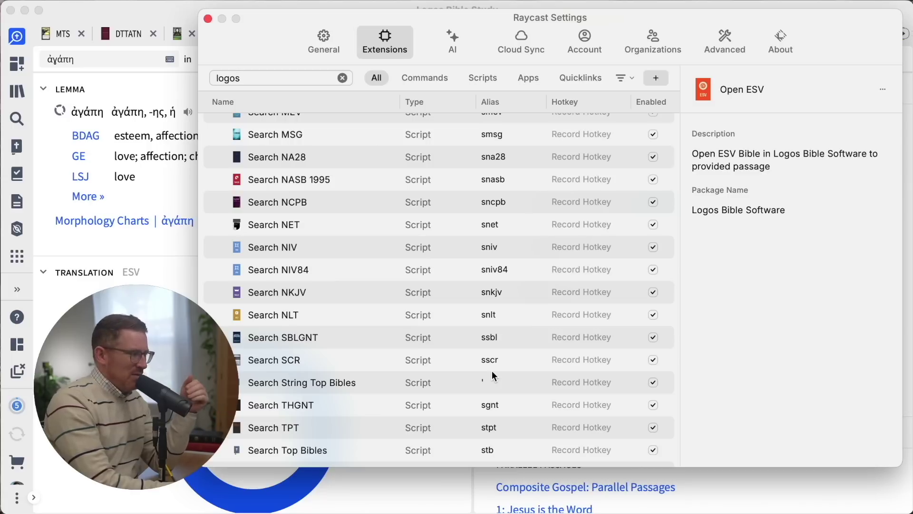
left_click_drag(257, 32, 299, 22)
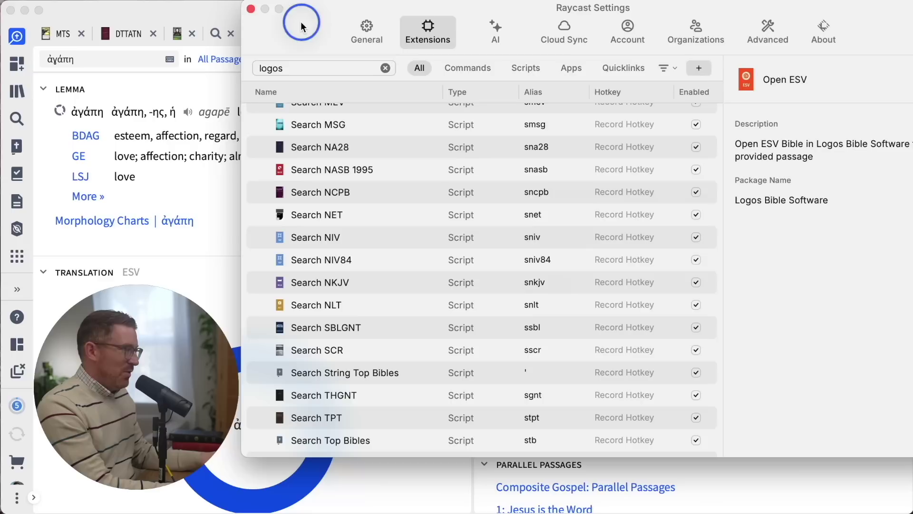
left_click(532, 372)
key("Return")
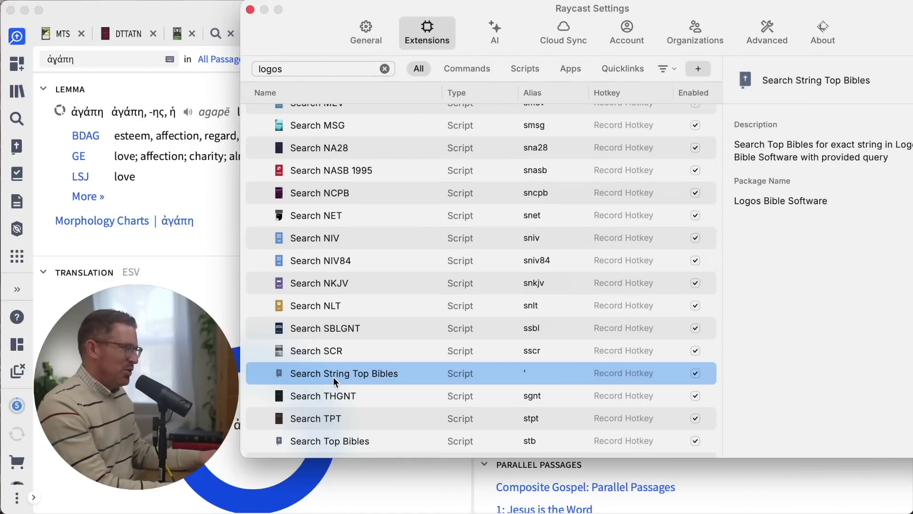
key("super+w")
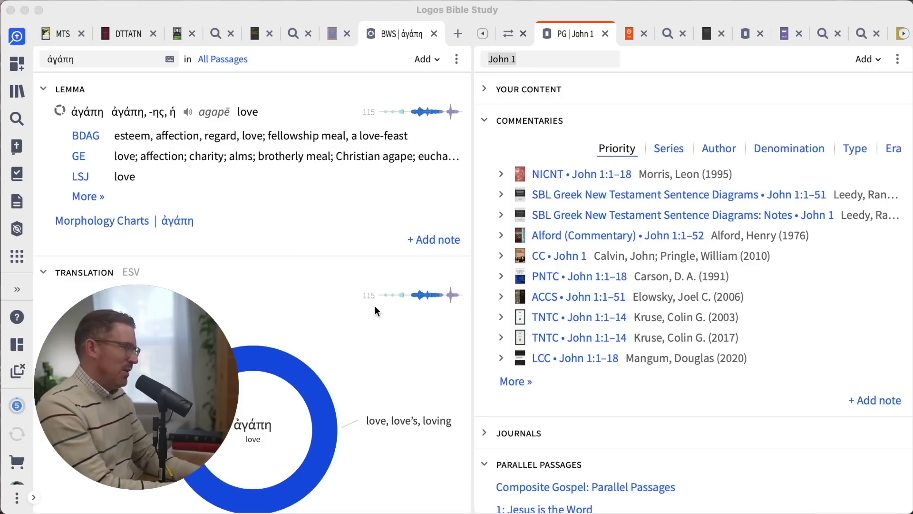
Run the Search String Top Bibles script in Raycast through its ' alias with the query "jesus wept".
key("super+space")
type("'")
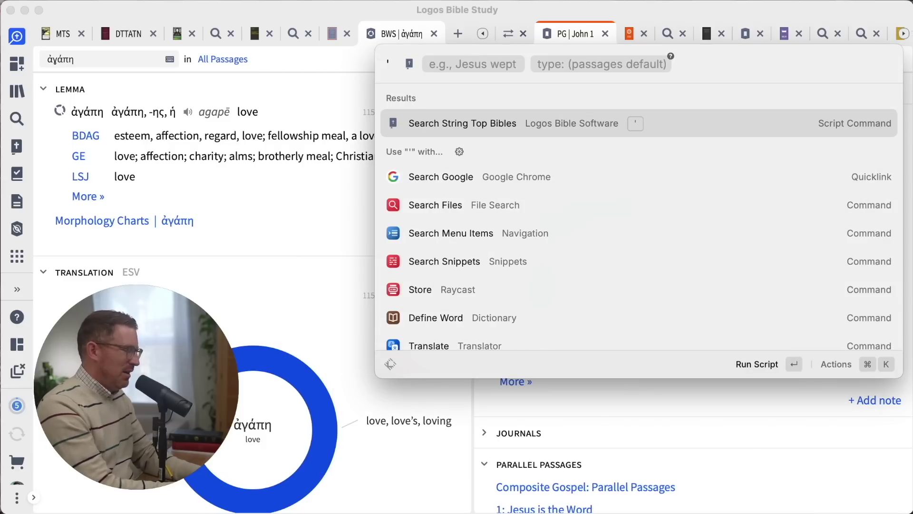
key("Tab")
type("jesus")
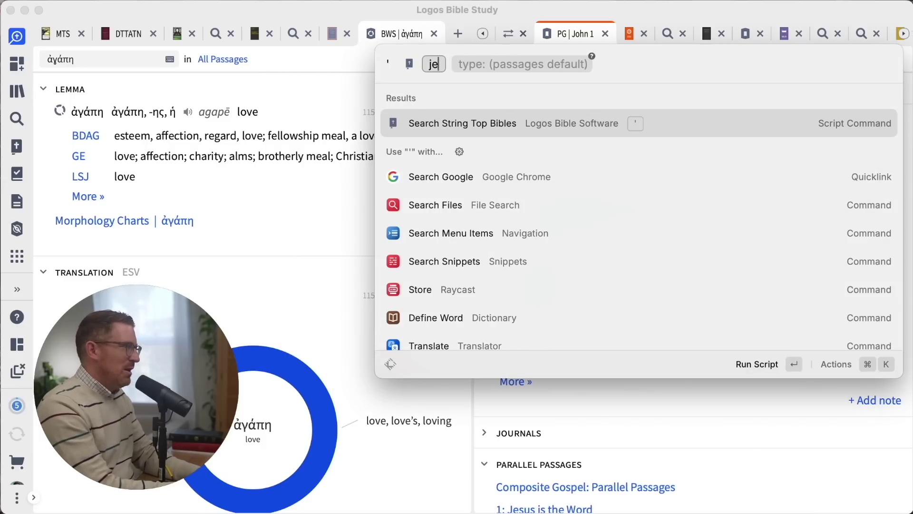
key("BackSpace")
key("BackSpace")
key("BackSpace")
type("sus wept")
key("Return")
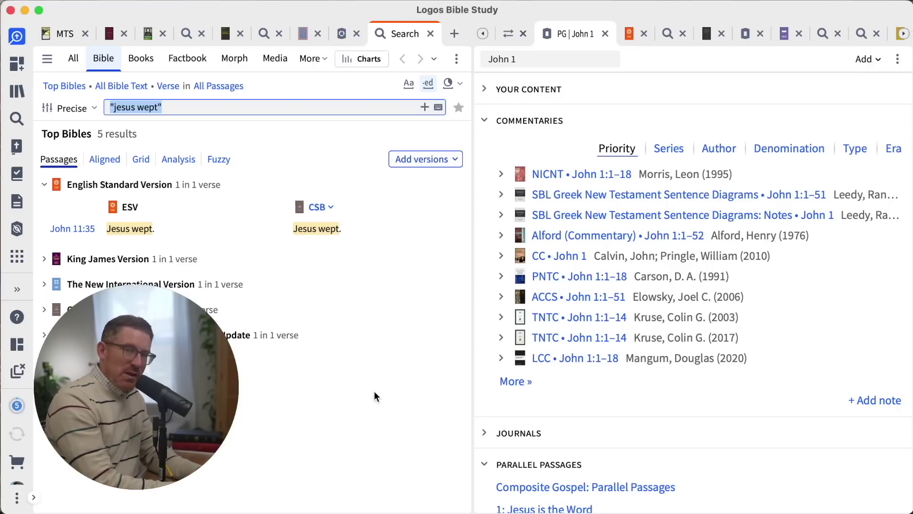
key("alt+space")
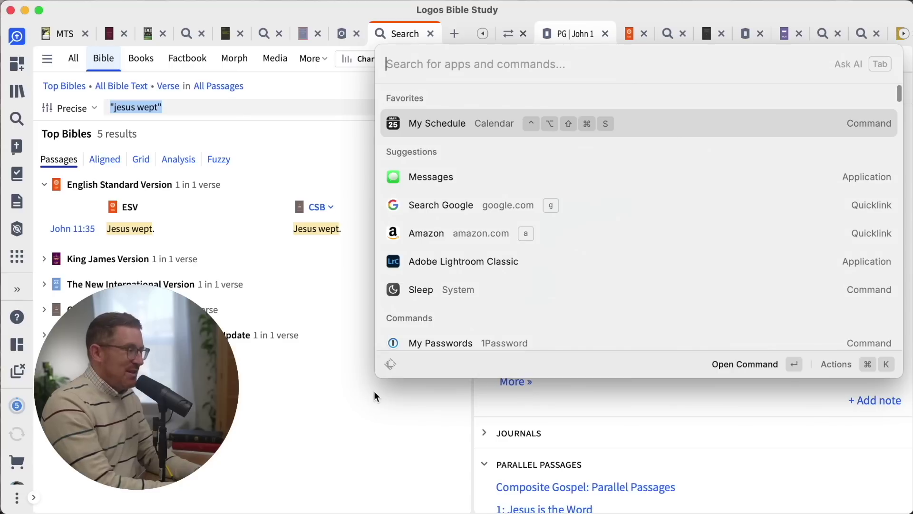
type(".jesus wept")
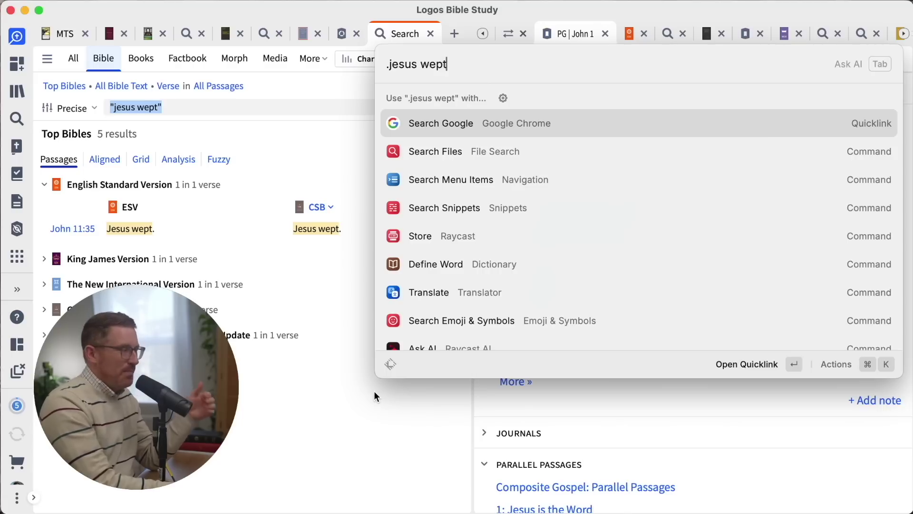
key("Escape")
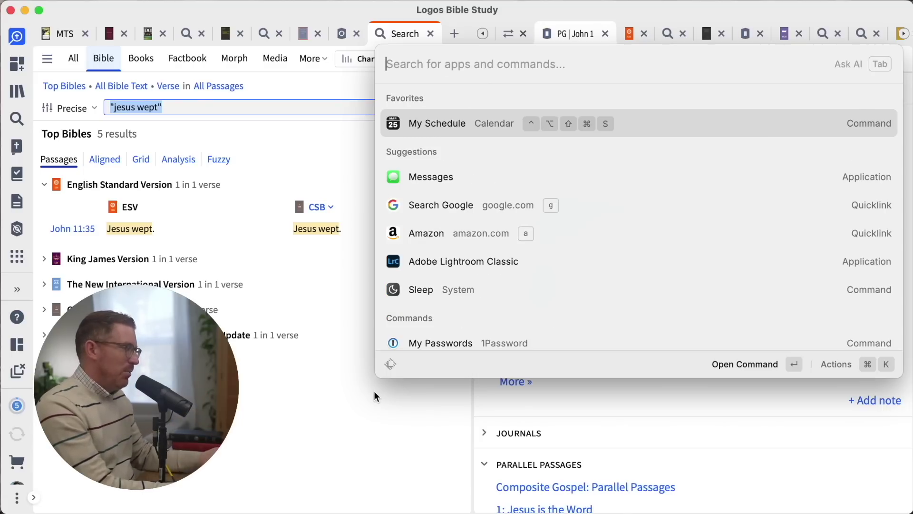
Filter the Raycast extension settings by "logos" and assign the alias obws to the Open Bible Word Study script.
key("super+comma")
left_click_drag(204, 1, 370, 14)
left_click(308, 72)
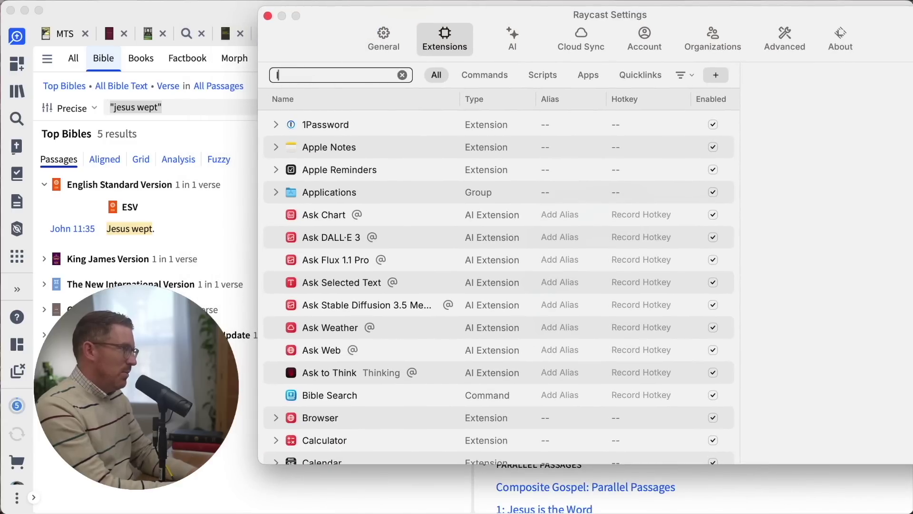
type("logos")
scroll(364, 328, "down", 5)
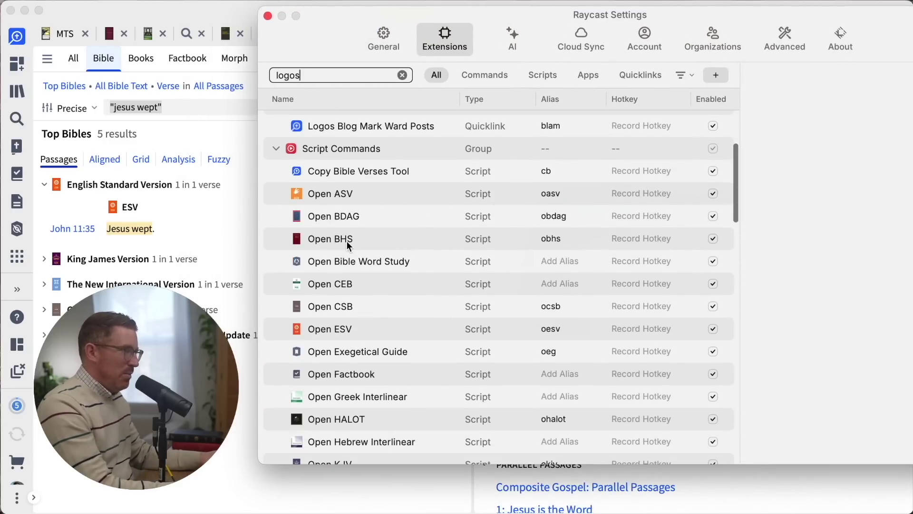
scroll(359, 261, "down", 1)
left_click(552, 252)
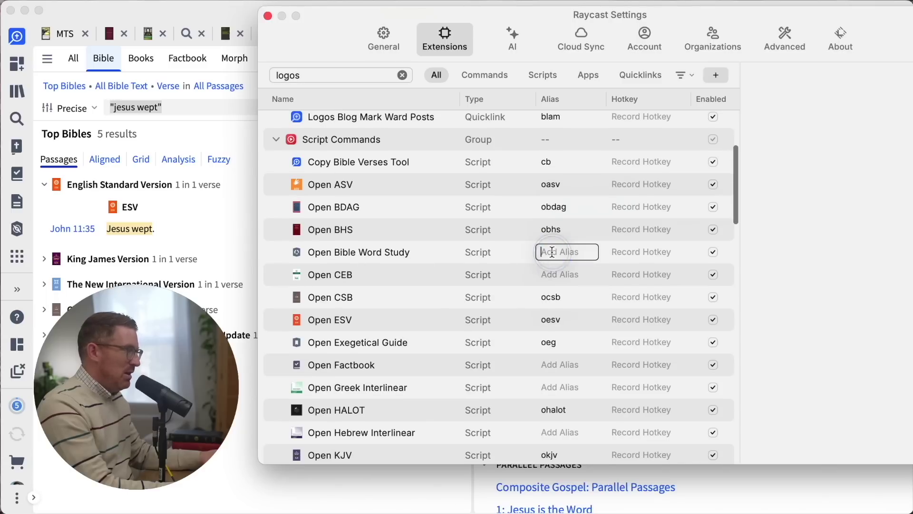
type("obws")
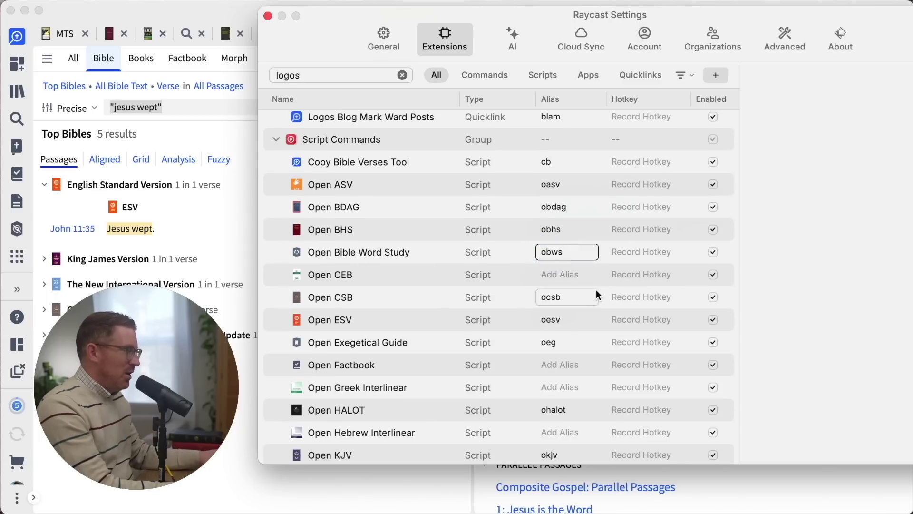
Assign the alias omw to the Open Merriam-Webster script command.
scroll(376, 306, "down", 1)
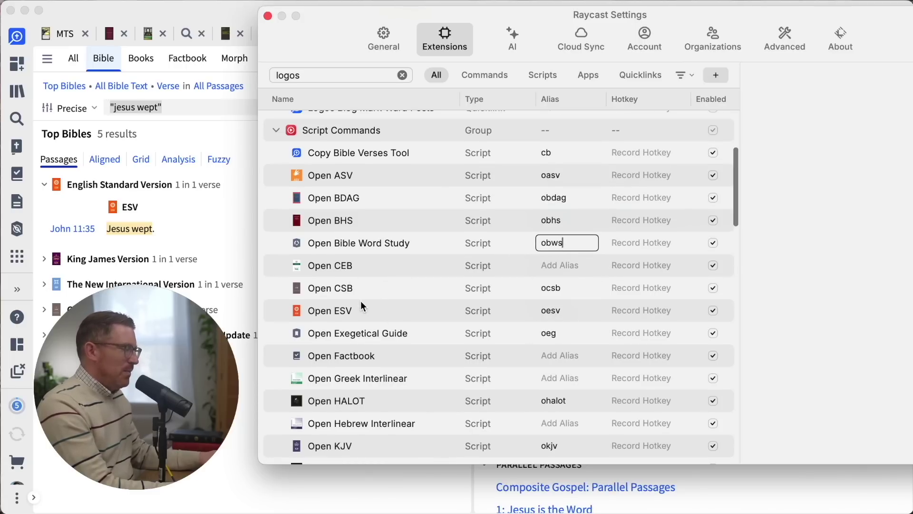
scroll(358, 295, "down", 2)
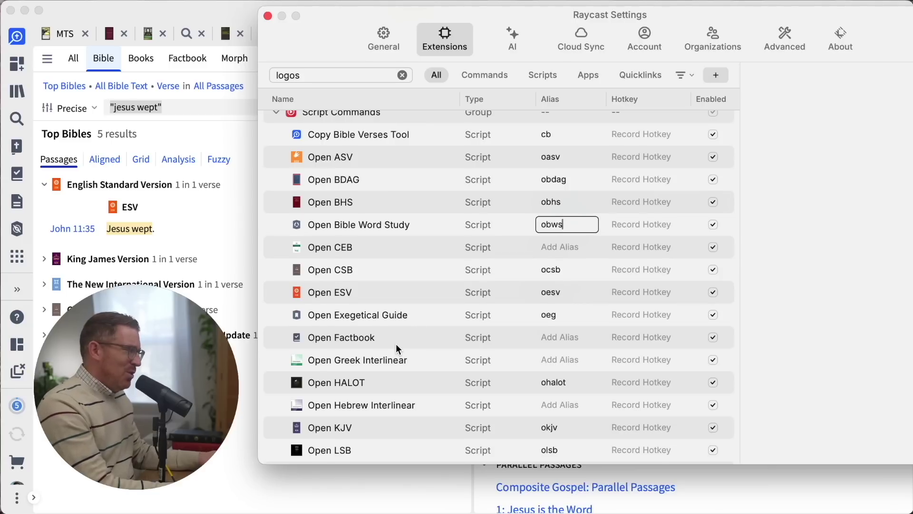
scroll(396, 345, "down", 3)
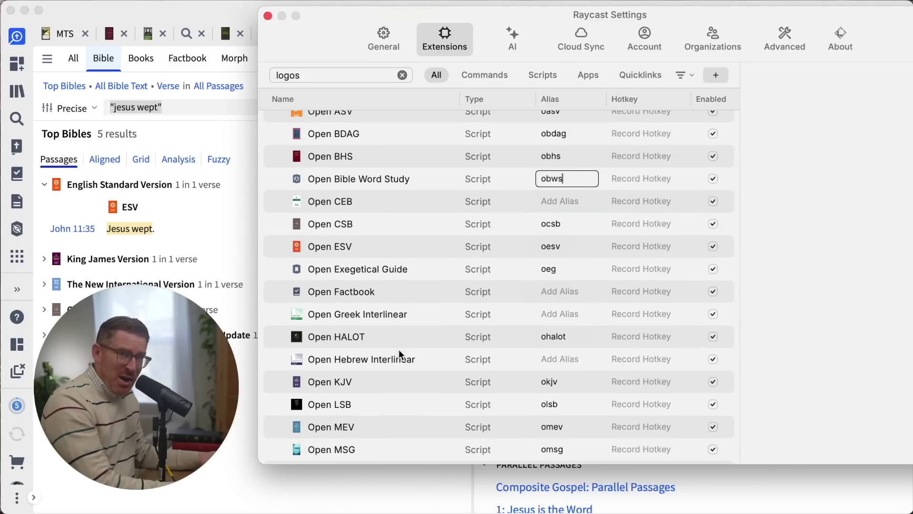
scroll(409, 341, "down", 3)
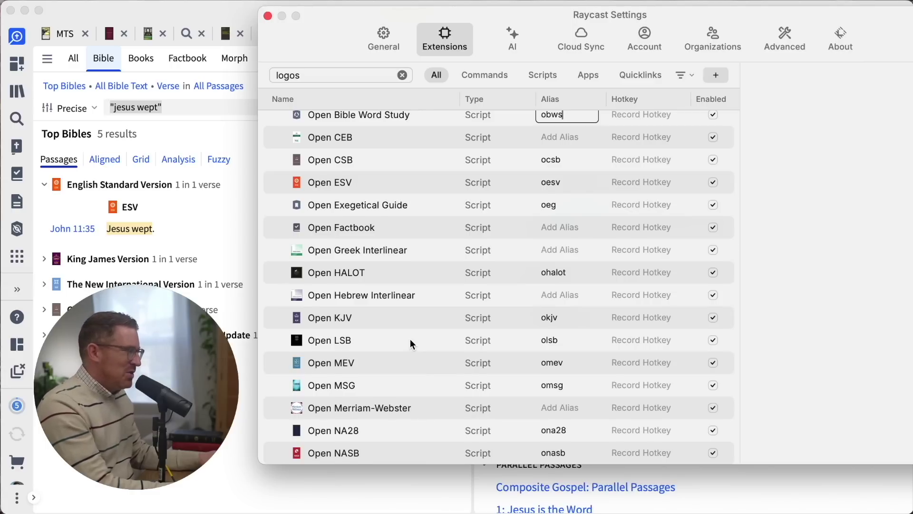
scroll(410, 339, "down", 2)
scroll(410, 344, "down", 1)
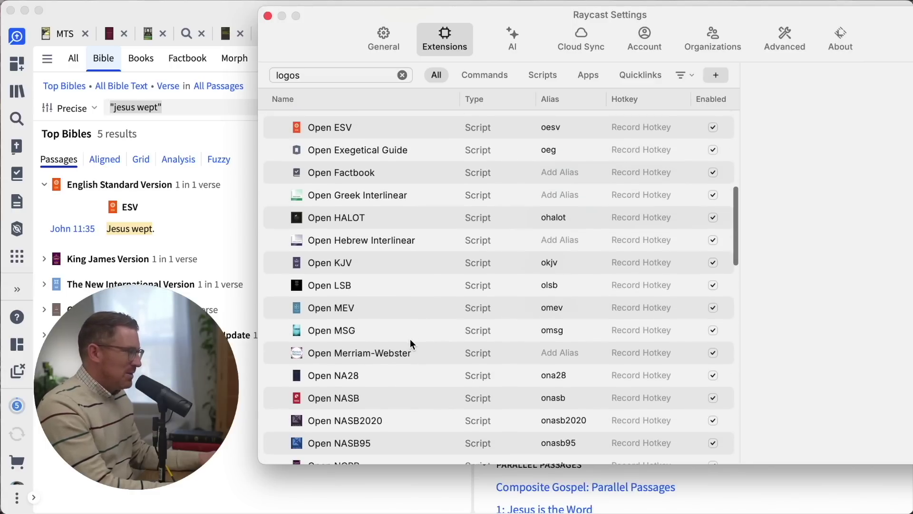
scroll(354, 311, "down", 4)
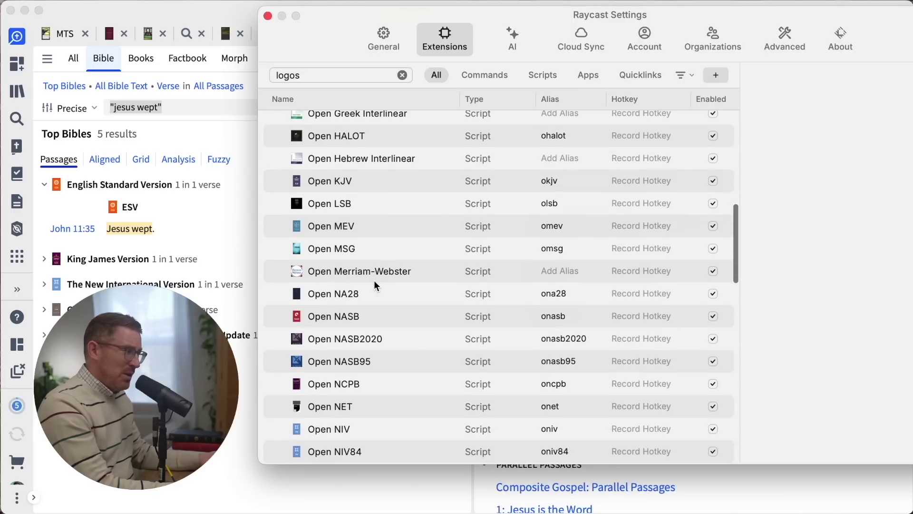
left_click(532, 272)
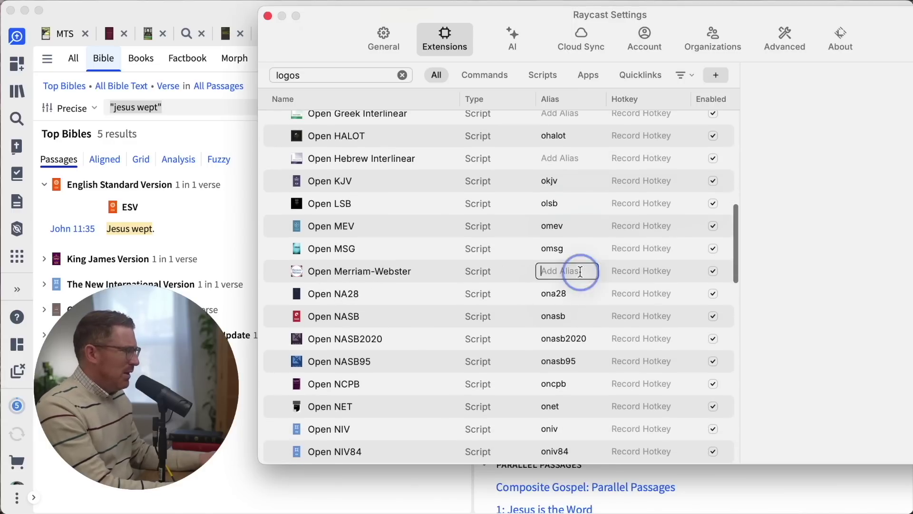
scroll(551, 255, "down", 15)
left_click(556, 179)
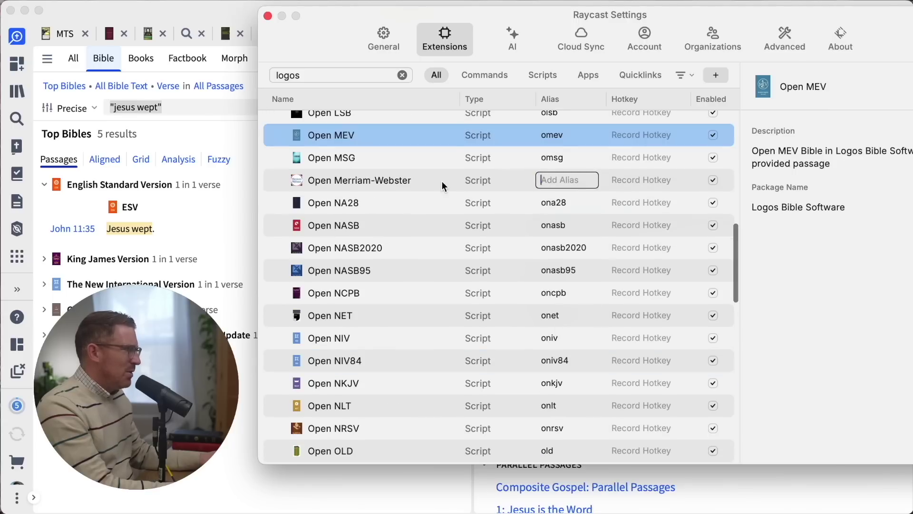
type("omw")
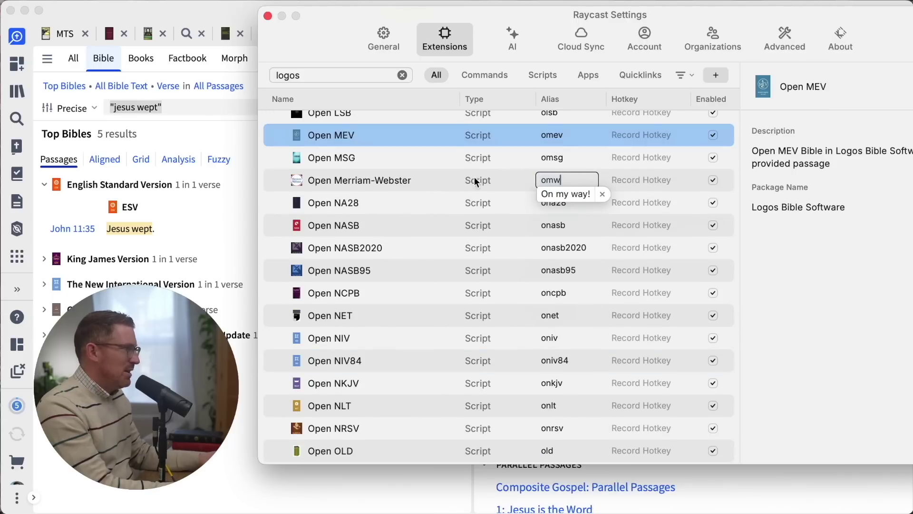
left_click(431, 202)
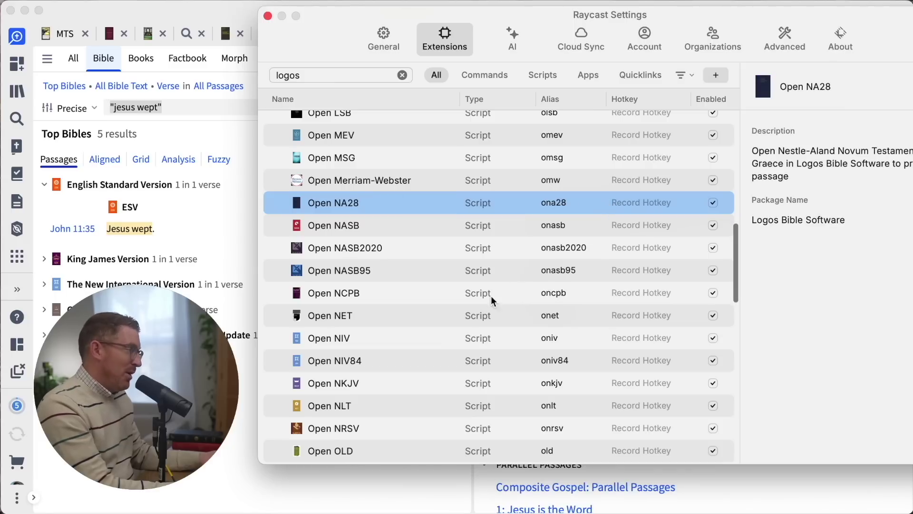
Close the Raycast settings and run the Open OLD script through its alias old to look up "habit".
scroll(416, 307, "down", 3)
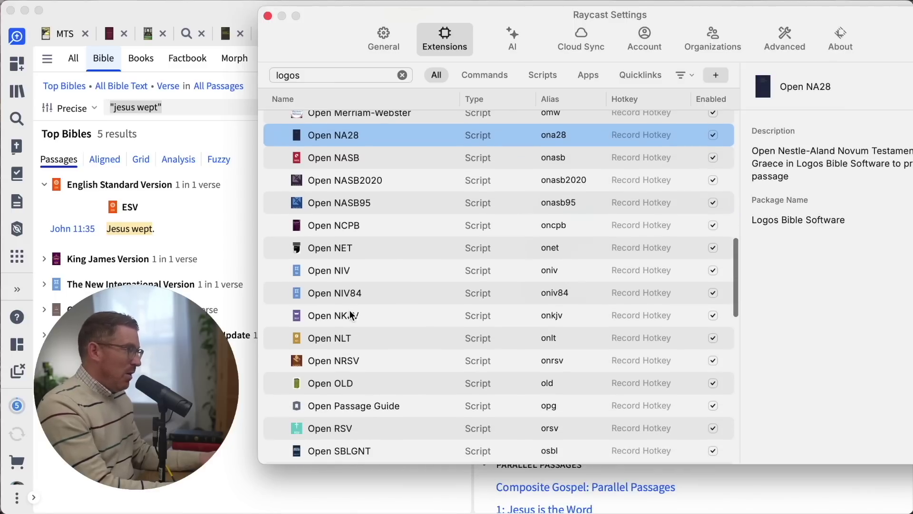
scroll(350, 309, "down", 1)
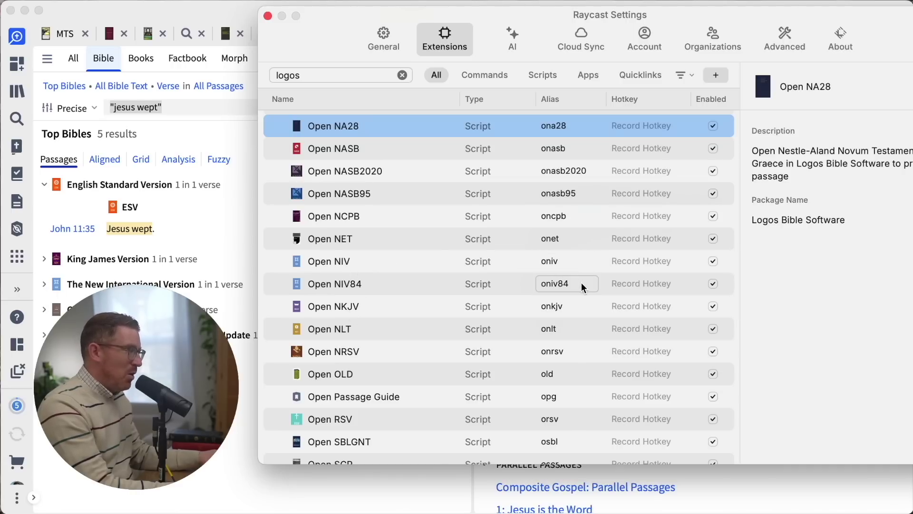
scroll(581, 282, "down", 5)
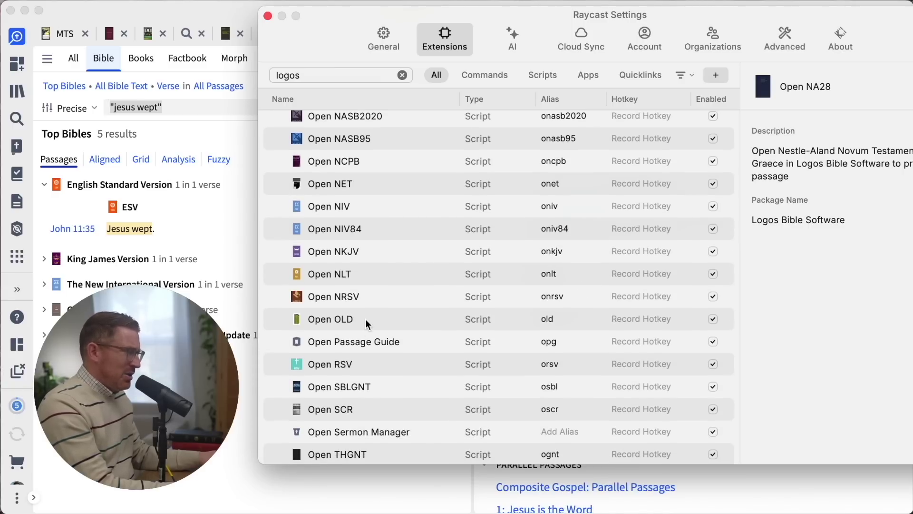
key("super+w")
key("alt+space")
type("old habit")
key("Return")
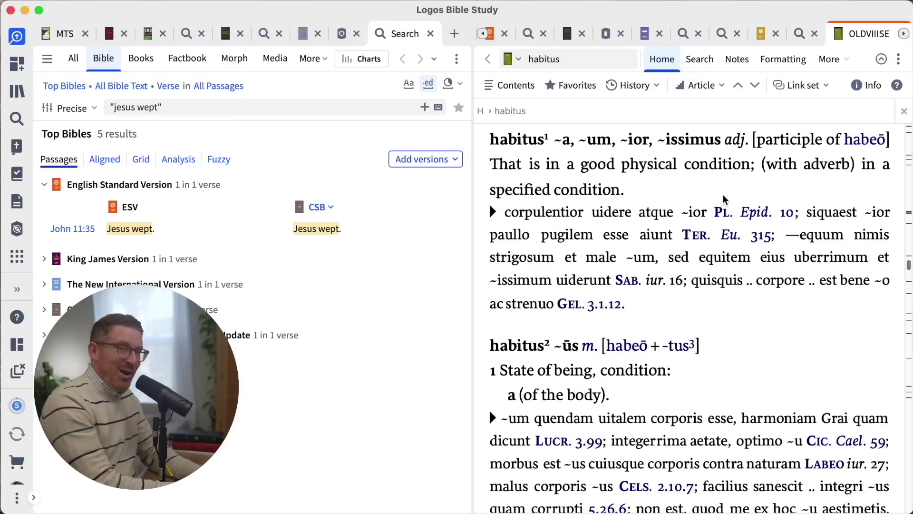
Reopen the Raycast extension settings, filter them by "logos", and look through the Search script commands and their aliases.
key("alt+space")
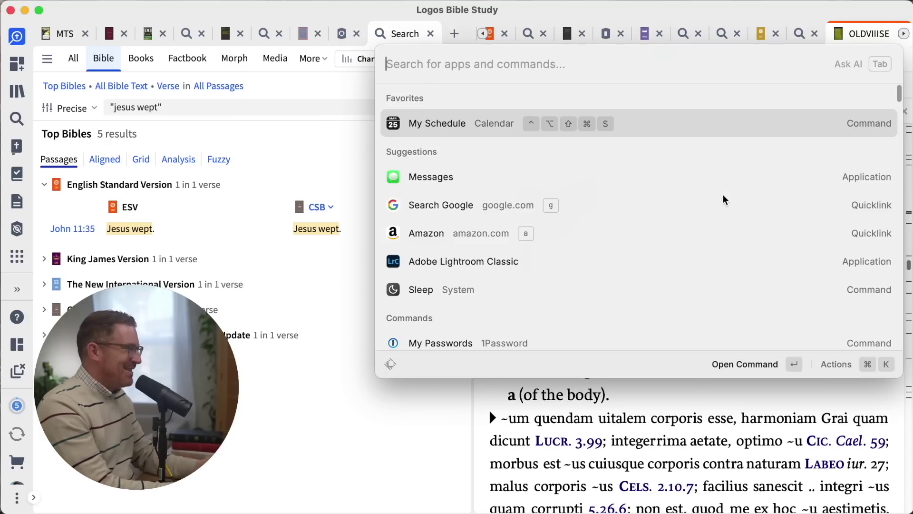
key("super+comma")
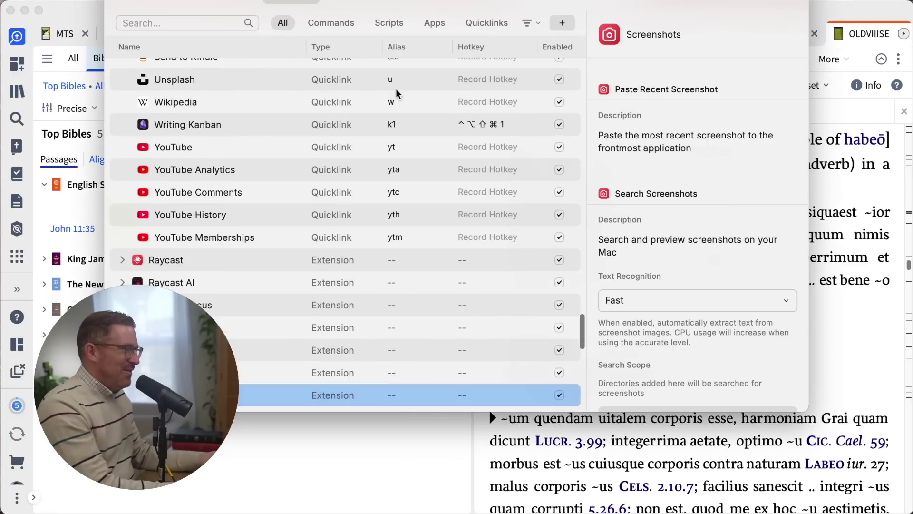
left_click(176, 25)
type("logos")
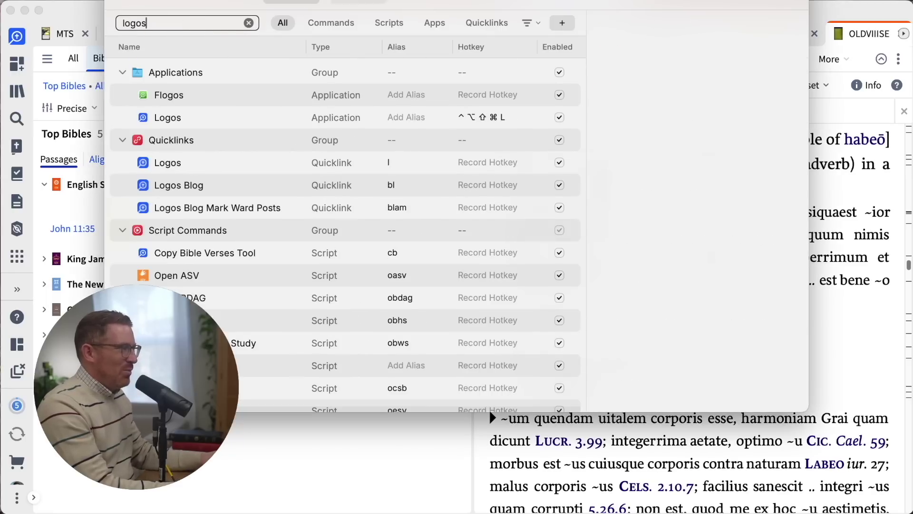
left_click_drag(205, 3, 412, 22)
scroll(387, 329, "down", 15)
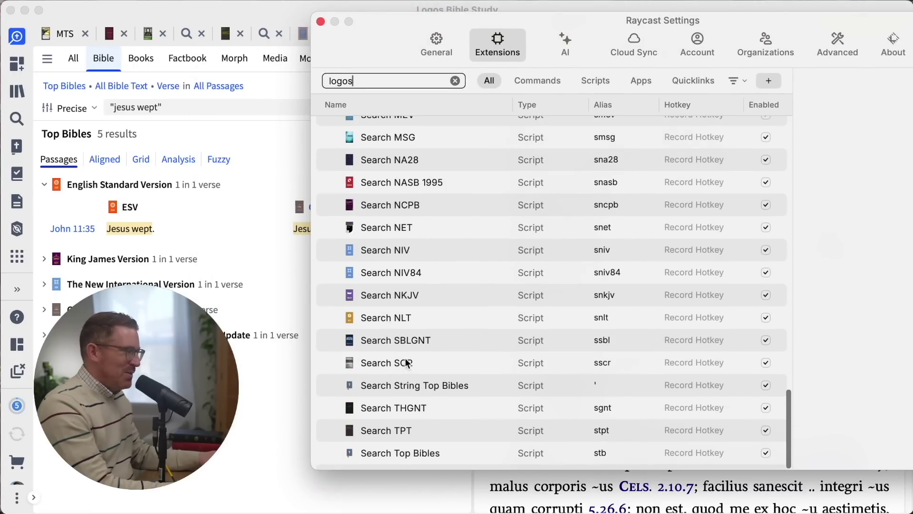
scroll(415, 341, "up", 4)
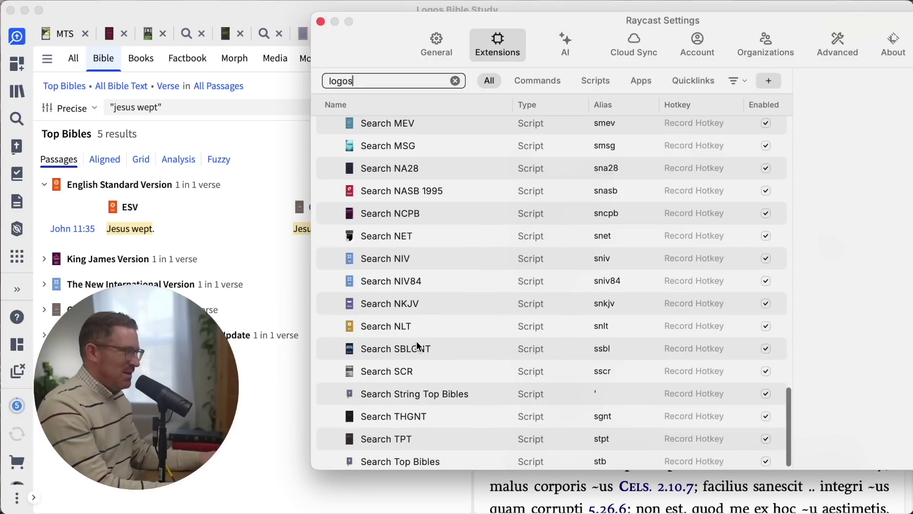
scroll(438, 322, "up", 3)
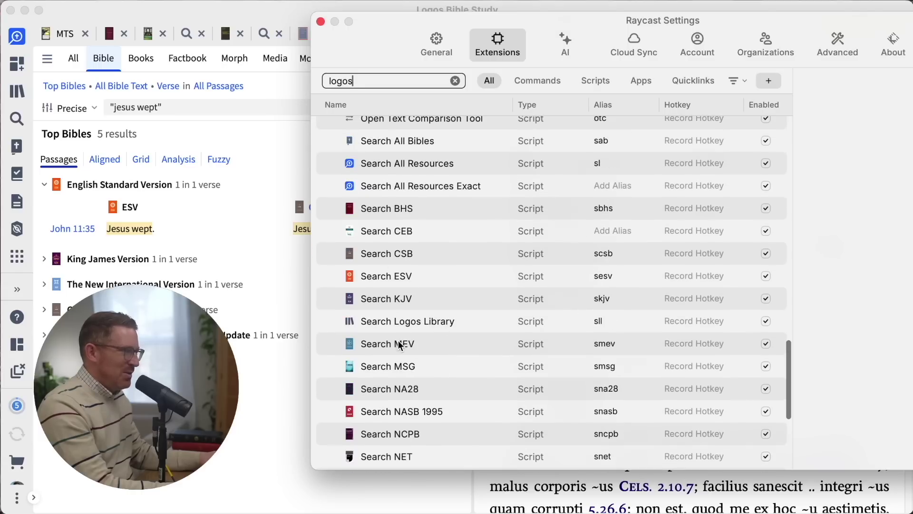
scroll(416, 310, "up", 2)
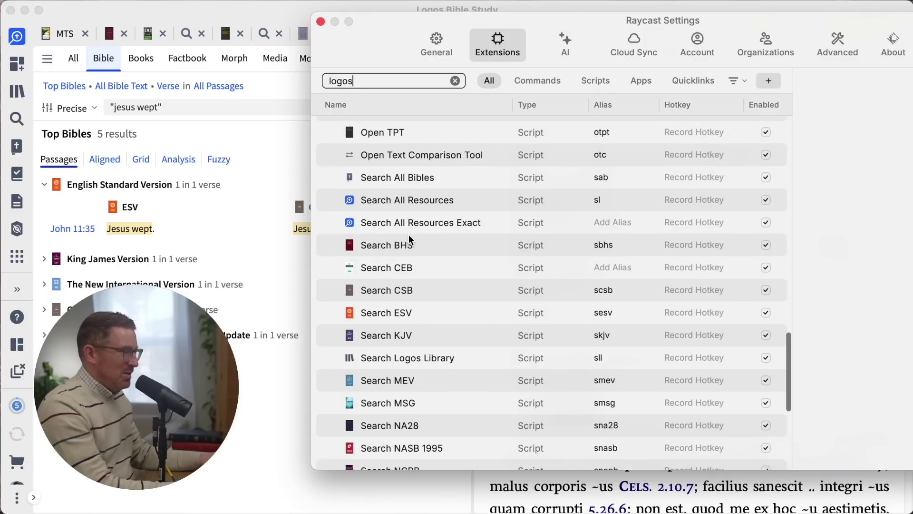
Look back through the Search and Open script commands with their aliases up to Open Merriam-Webster, and close the Raycast settings.
scroll(409, 235, "up", 1)
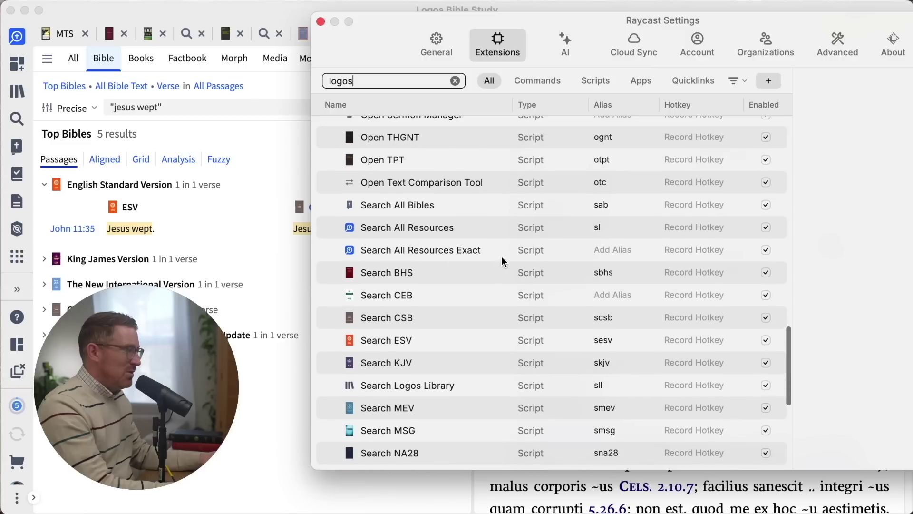
scroll(447, 281, "up", 2)
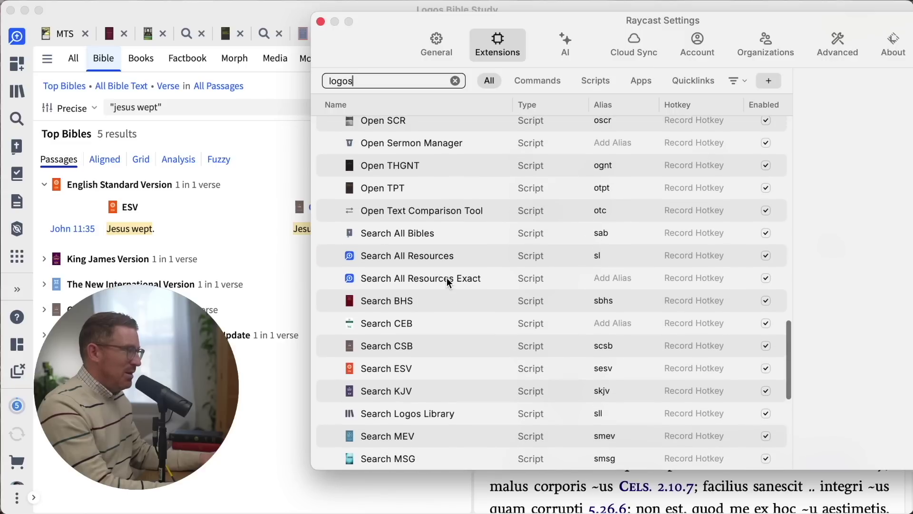
scroll(446, 278, "up", 1)
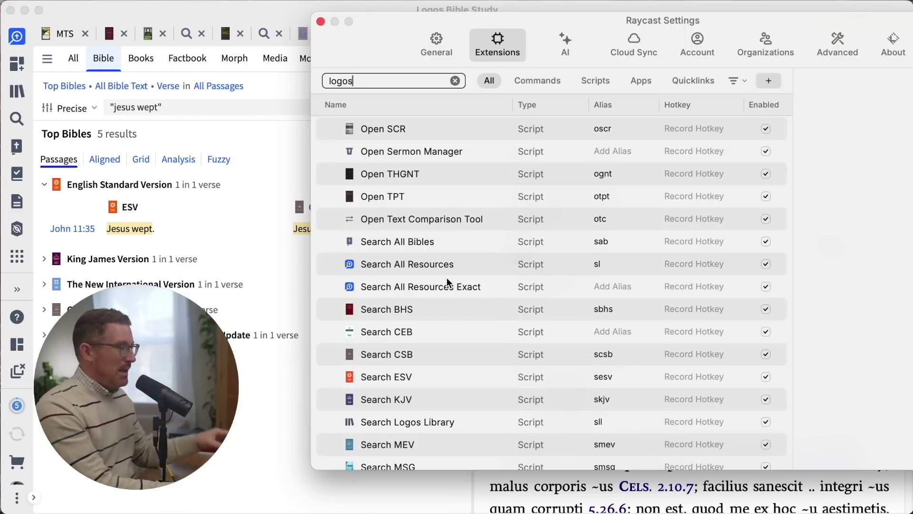
scroll(446, 278, "up", 2)
scroll(441, 261, "up", 3)
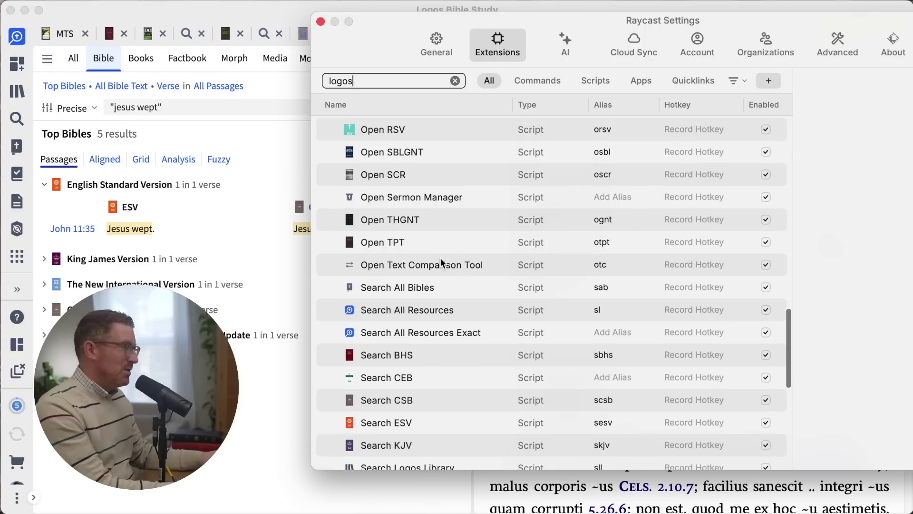
scroll(441, 259, "up", 4)
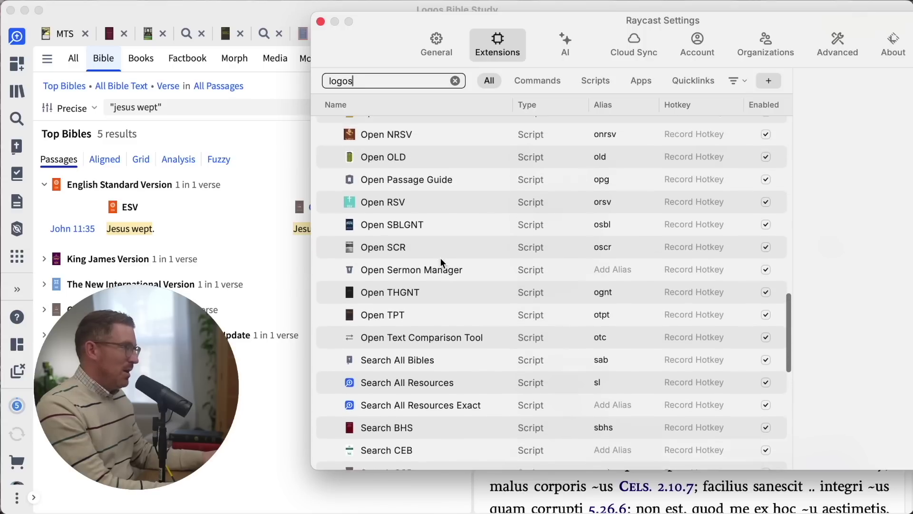
scroll(440, 258, "up", 8)
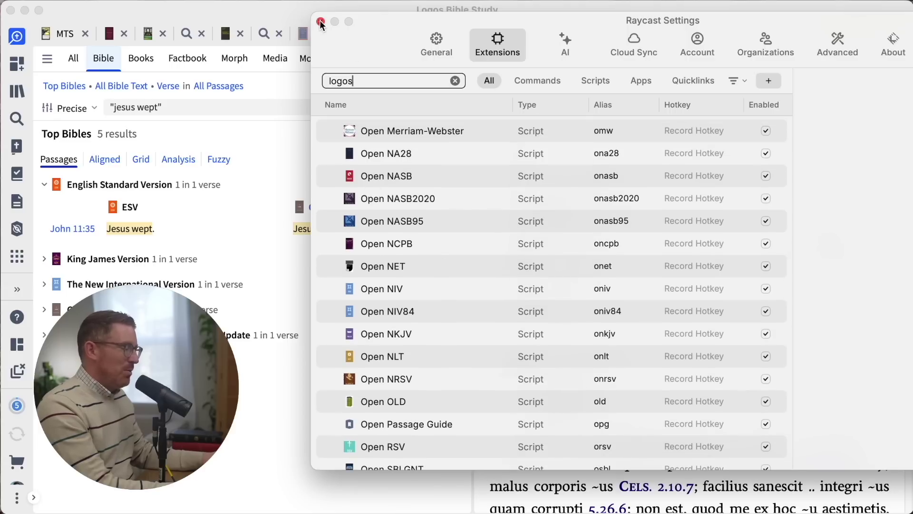
left_click(320, 21)
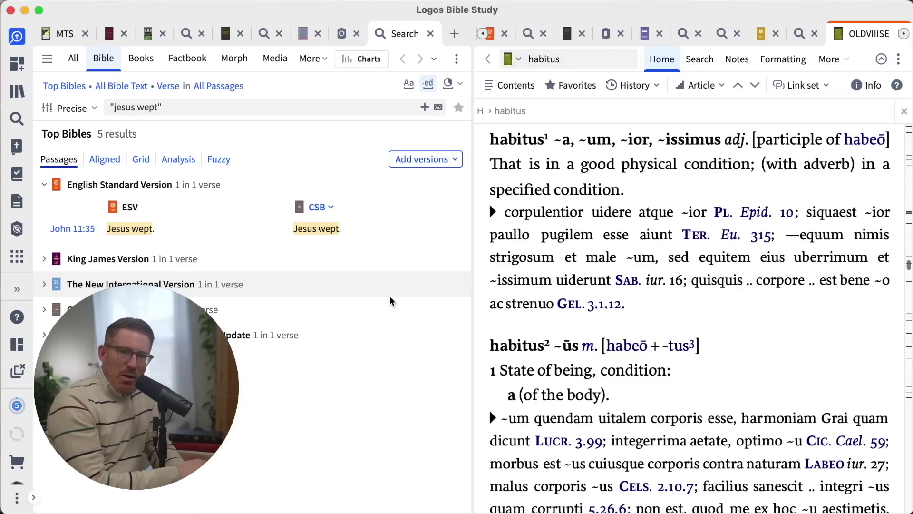
Switch to the NLT at John 1:1 and open a Bible Word Study on the lemma λόγος behind "Word" in verse 1.
left_click(761, 37)
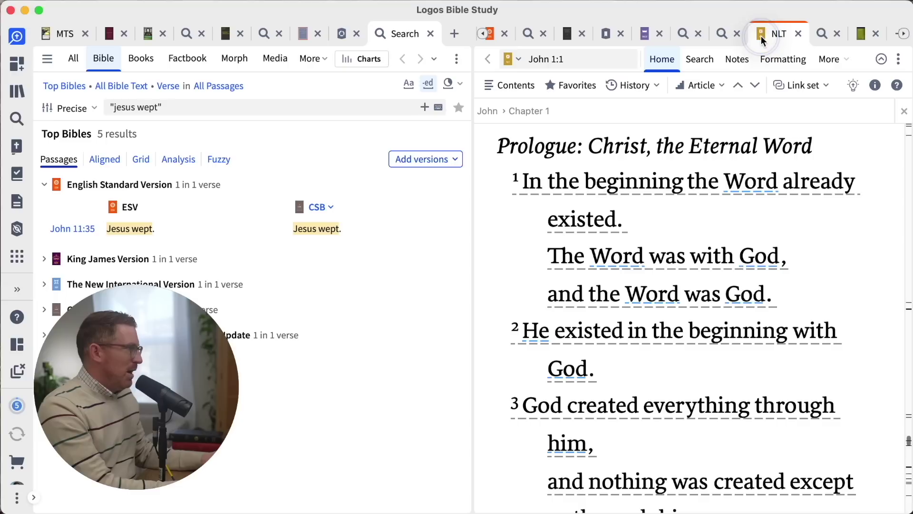
right_click(759, 189)
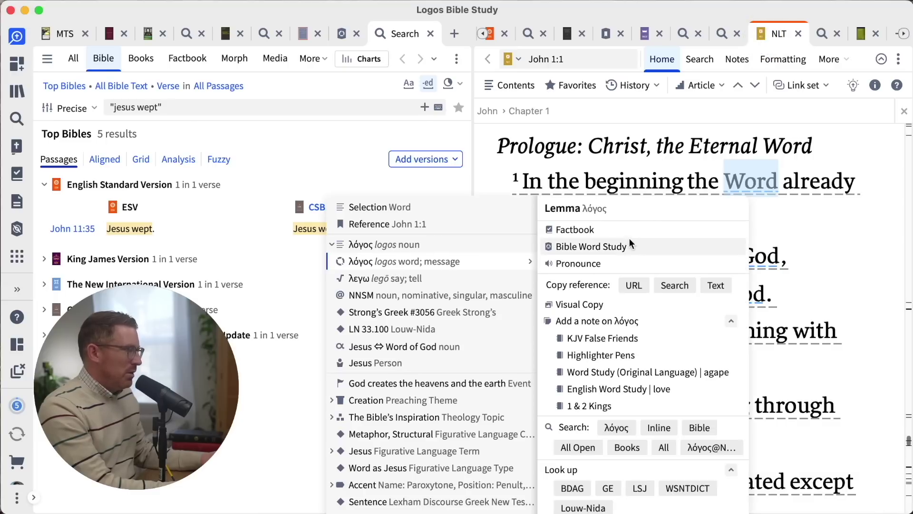
left_click(616, 247)
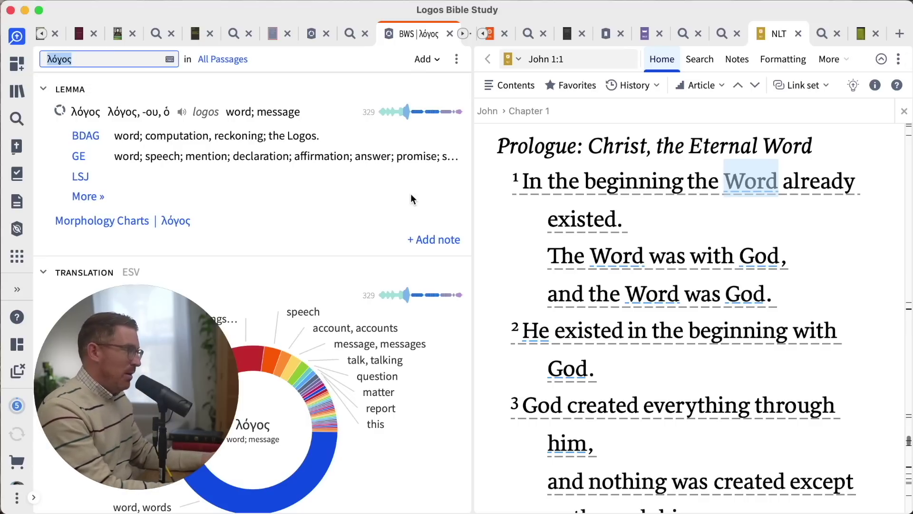
Find "esv" in the Logos library and open the English Standard Version.
left_click(16, 91)
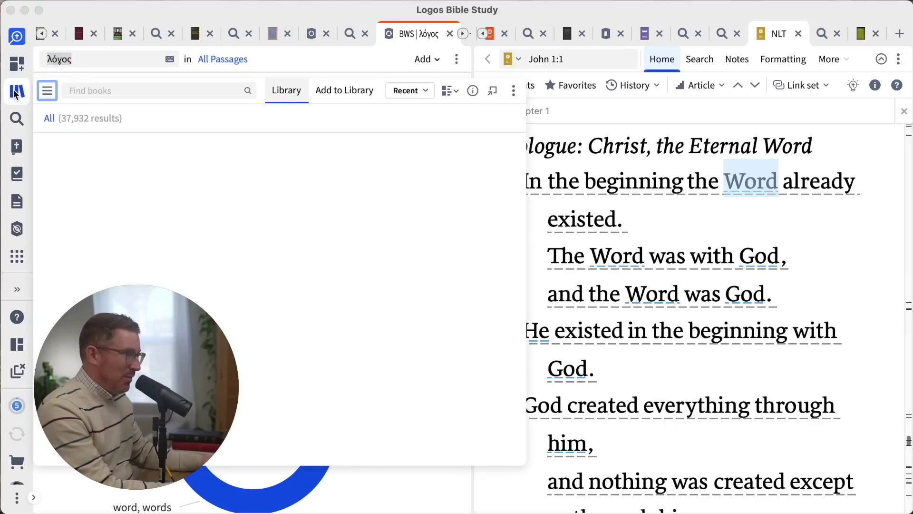
left_click(101, 94)
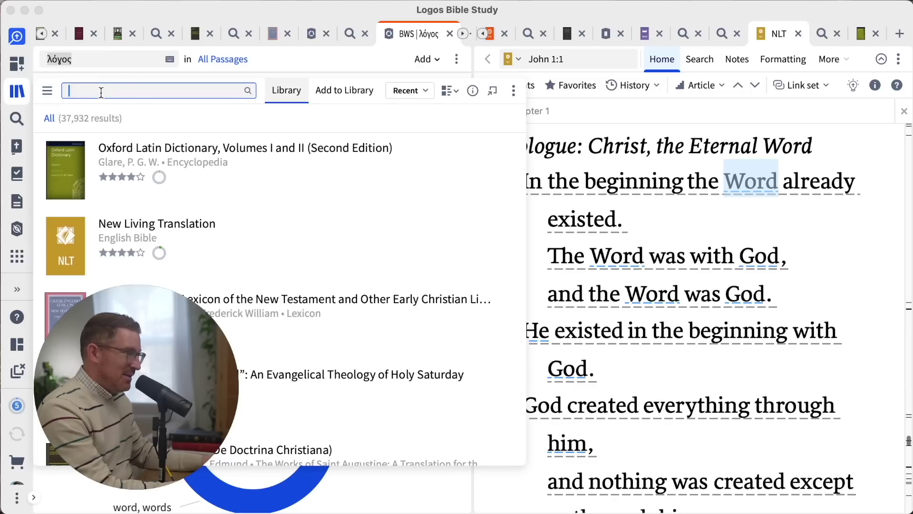
type("esv")
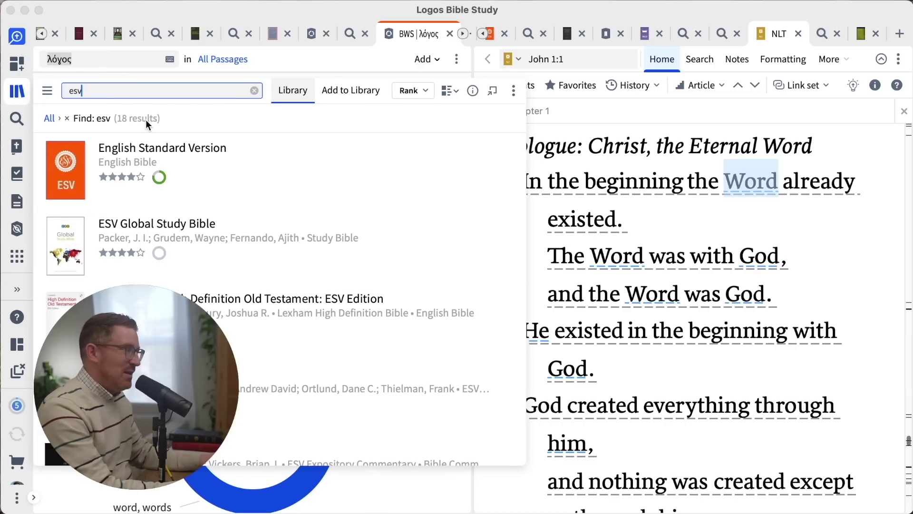
left_click(154, 149)
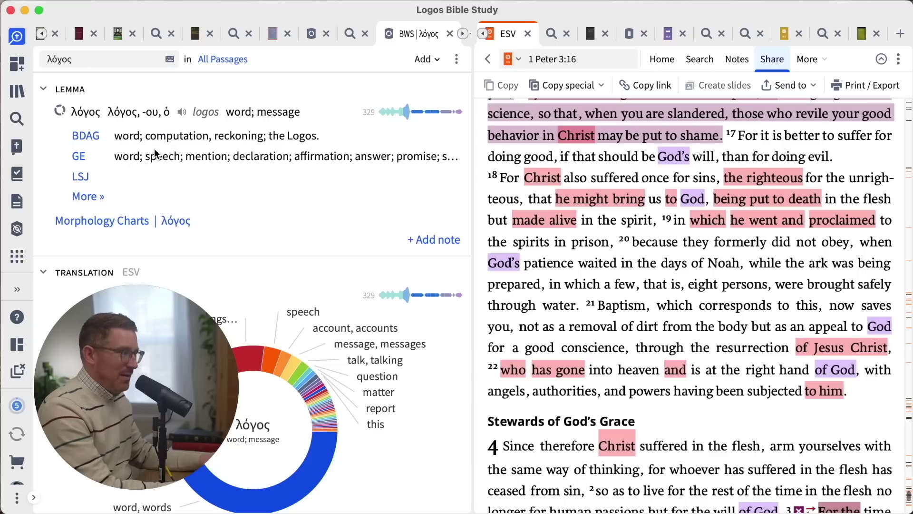
Go to John 3:16 in the ESV.
left_click(518, 58)
left_click(580, 59)
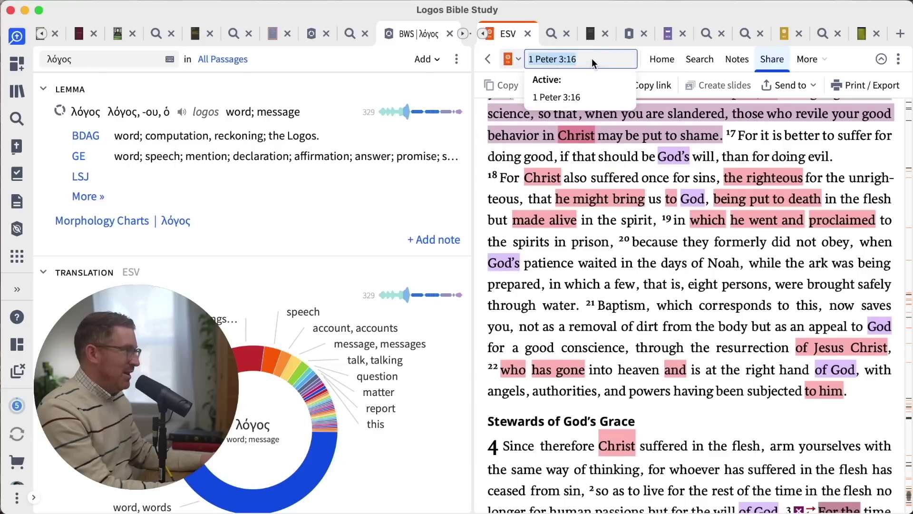
type("john 3:16")
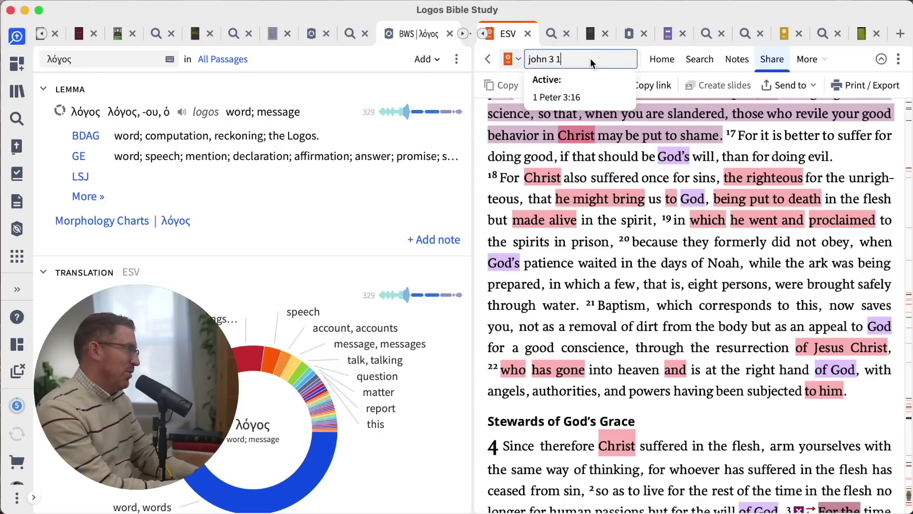
key("Return")
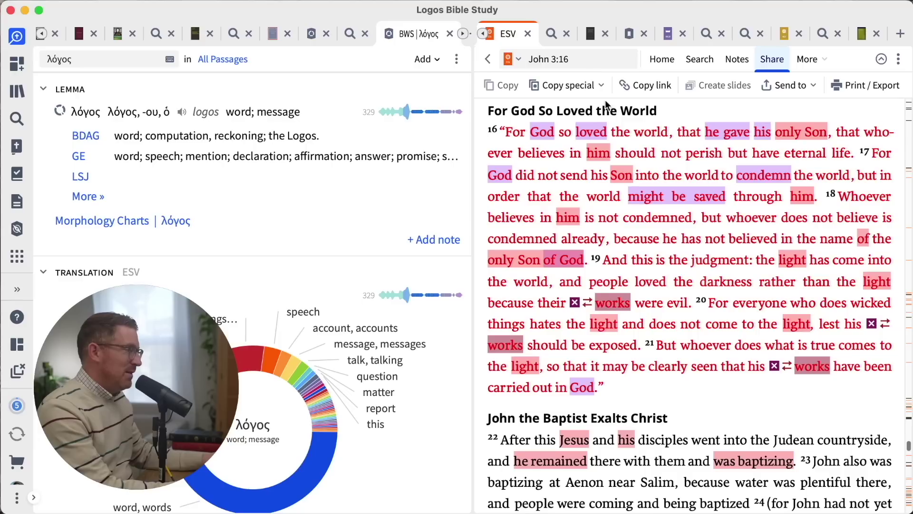
Place the cursor in the ESV text at John 3:22 and activate the reference box for editing.
left_click(711, 433)
left_click_drag(713, 282, 752, 396)
left_click(752, 397)
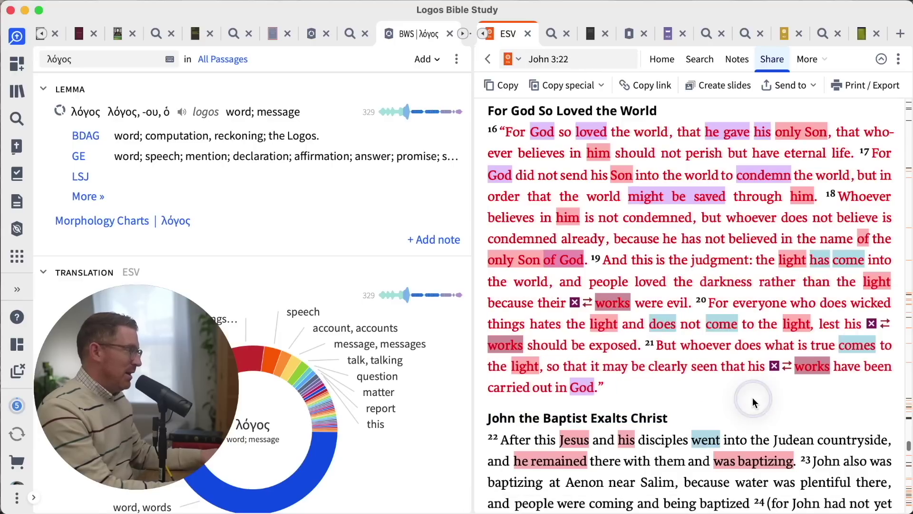
key("super+l")
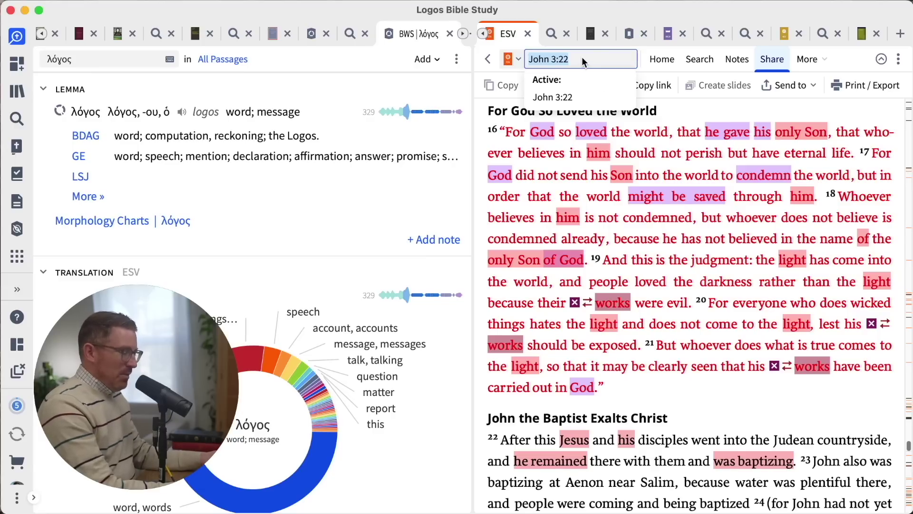
Run Raycast's Open ESV script through its alias oesv with the reference "ruth 3 14".
key("alt+space")
type("oesv")
key("space")
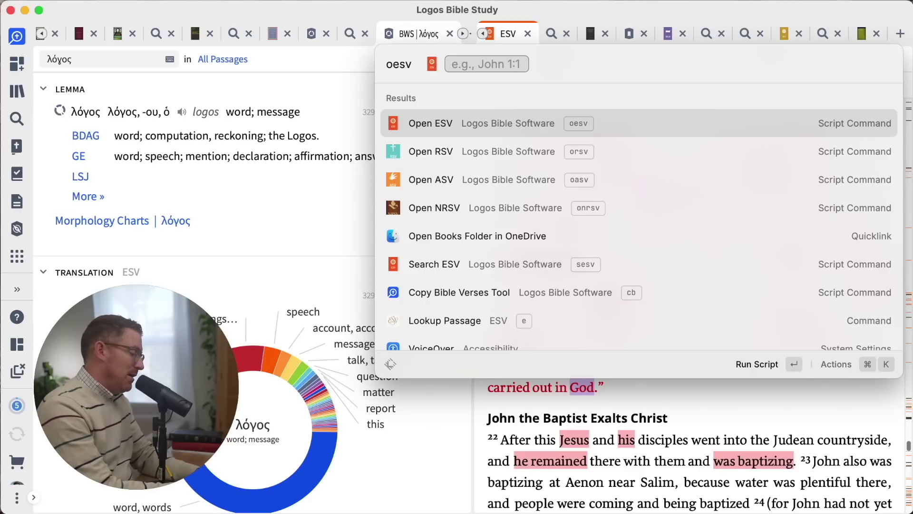
type("Ruth 3:14")
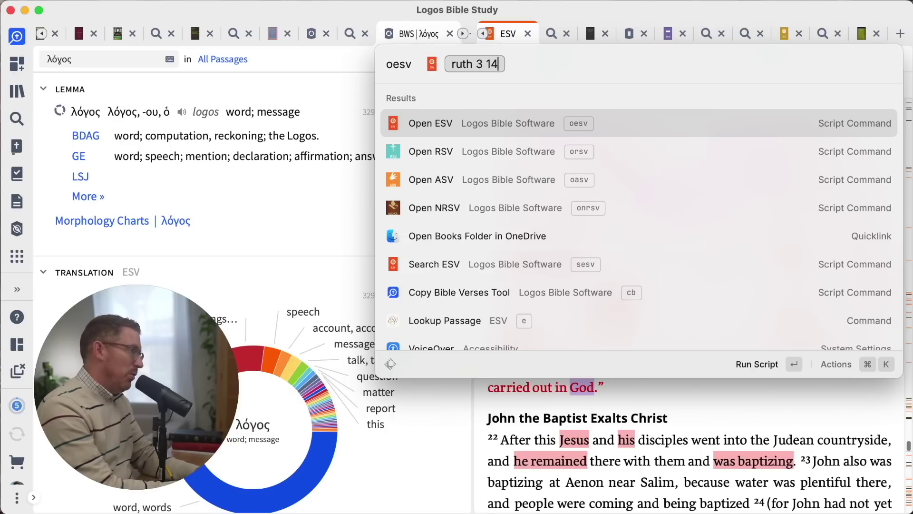
key("Return")
left_click(765, 364)
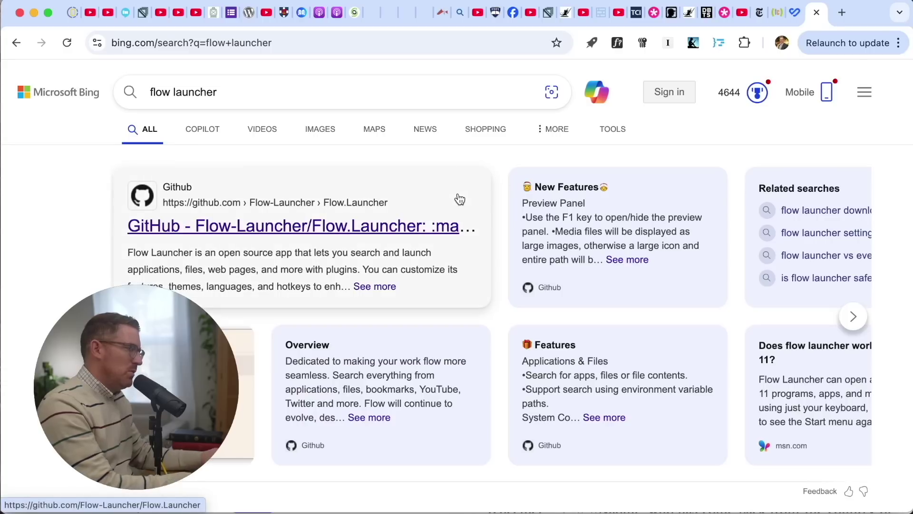
Browse the Bing results for flow launcher, open the Flow-Launcher/Flow.Launcher GitHub repository and look over its file list.
scroll(430, 341, "down", 7)
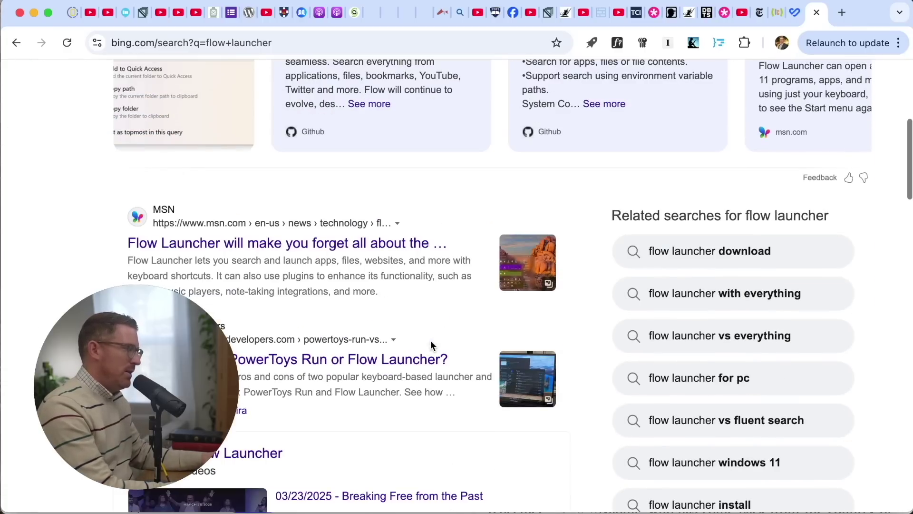
scroll(430, 343, "up", 6)
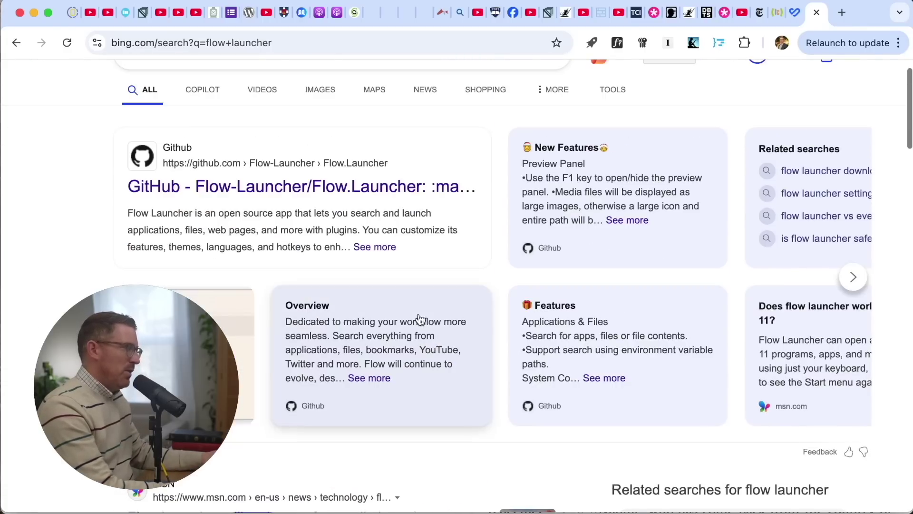
left_click(365, 188)
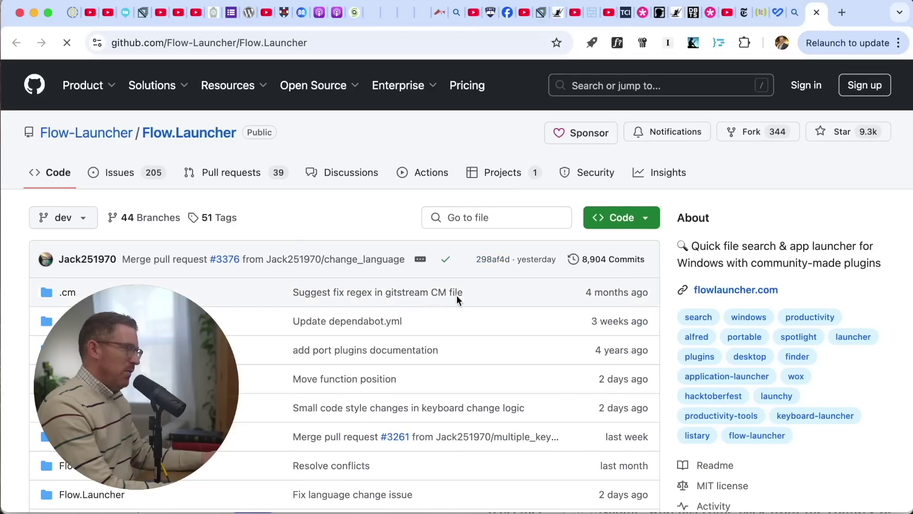
scroll(400, 328, "down", 2)
scroll(401, 328, "down", 1)
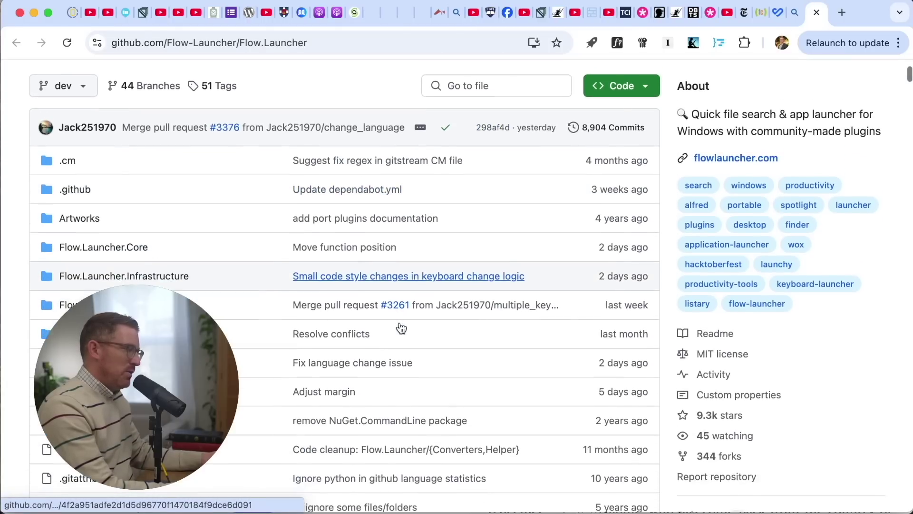
Open biblefacultysummit.org in a new browser tab and look through its home page.
key("super+t")
type("bible")
key("Return")
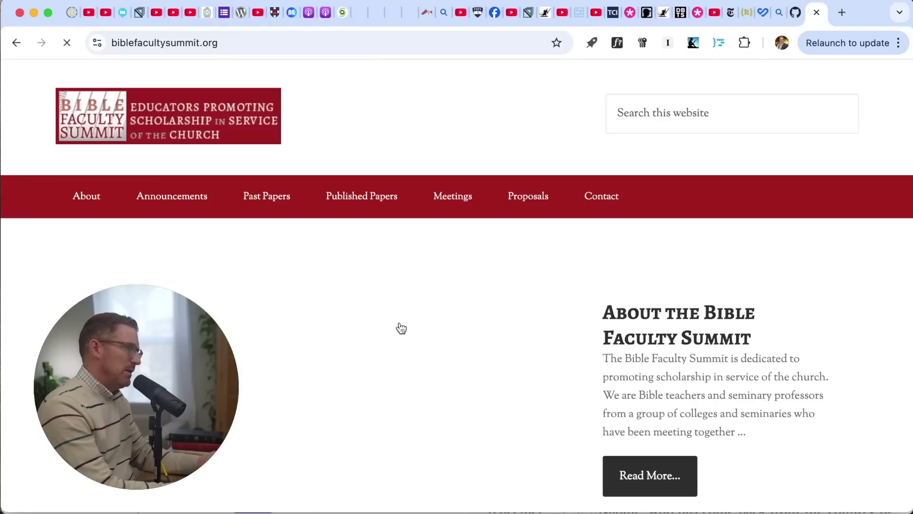
scroll(451, 349, "down", 5)
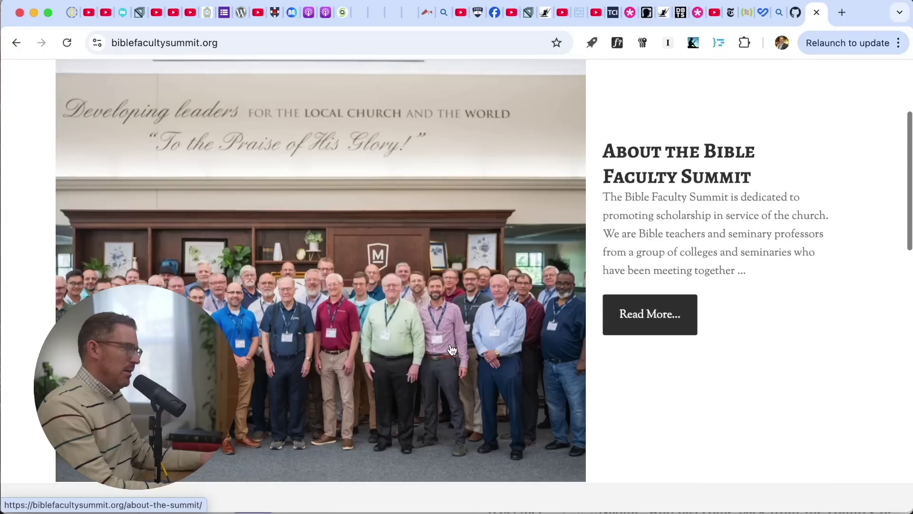
scroll(452, 350, "down", 3)
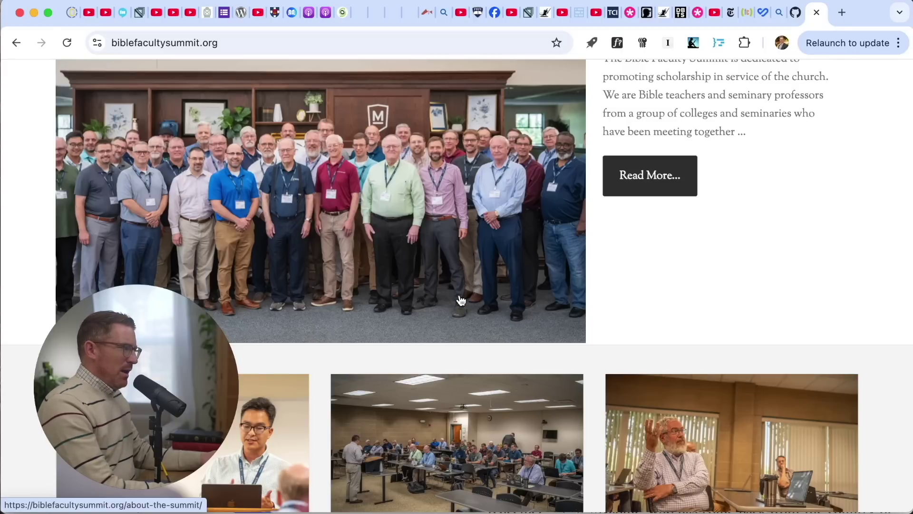
scroll(460, 285, "down", 8)
scroll(458, 236, "up", 2)
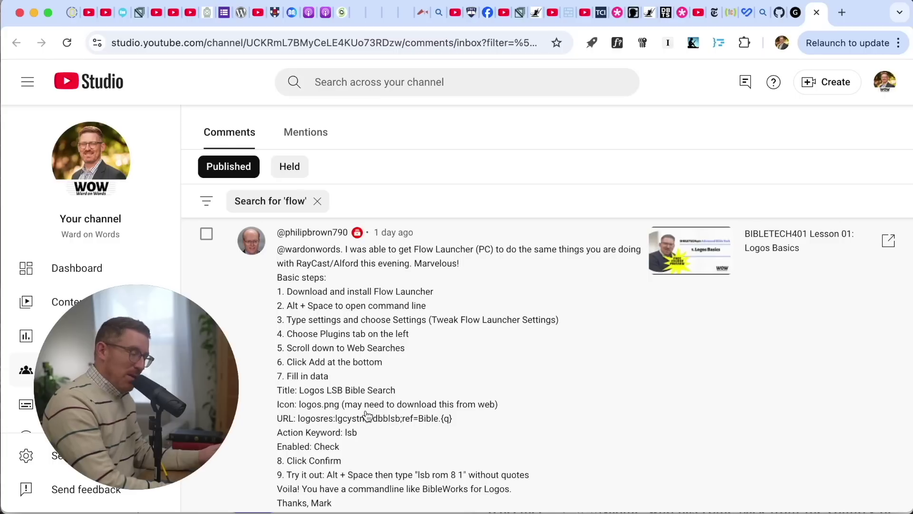
Highlight the URL logosres:lgcystndrdbblsb;ref=Bible.{q} in the Flow Launcher comment and switch to the Finder window with the Logos Raycast scripts.
left_click_drag(298, 419, 454, 423)
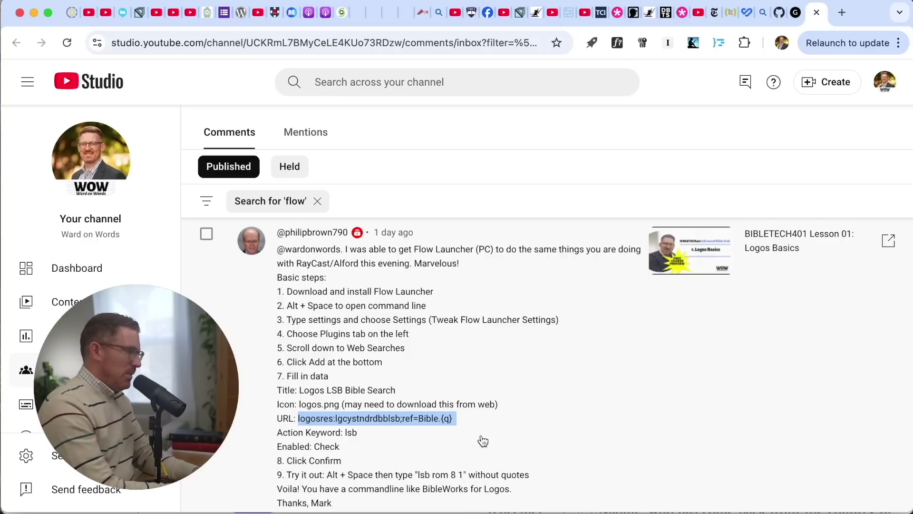
key("super+Tab")
key("Down")
key("Down")
key("Down")
key("Down")
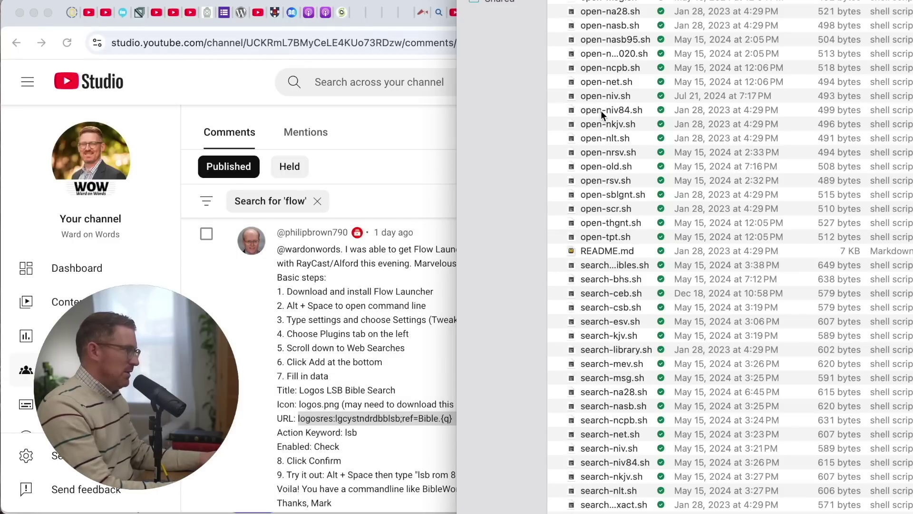
Reposition the Finder window, open open-esv.sh in the code editor to view its logosres command, and return to the YouTube Studio comment.
key("alt+space")
type("12")
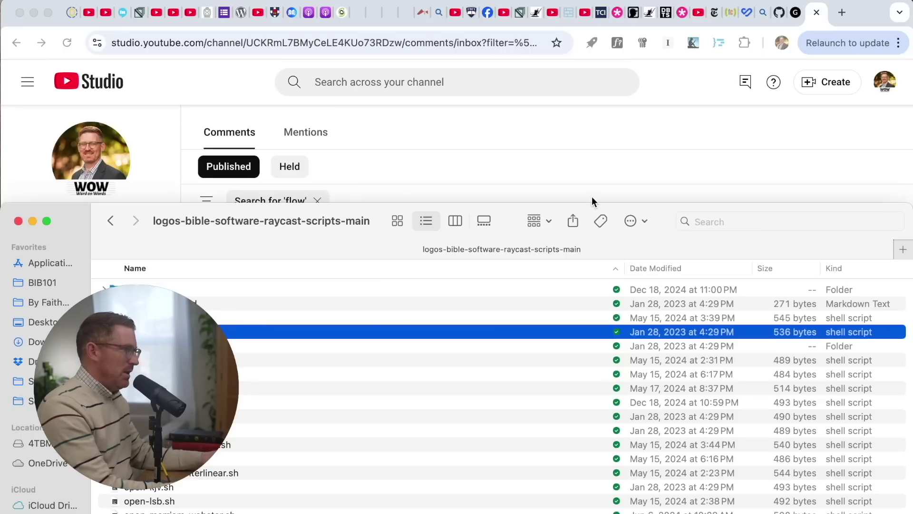
left_click_drag(8, 209, 278, 4)
double_click(437, 227)
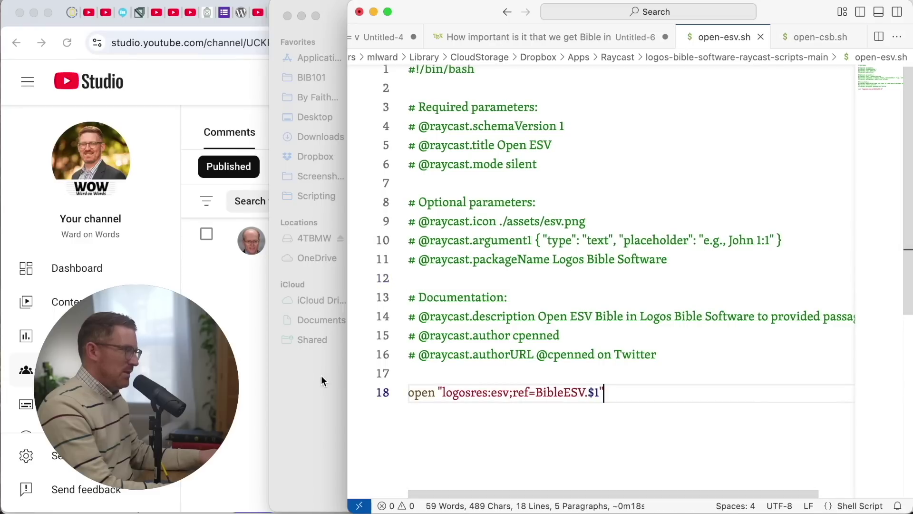
left_click(253, 325)
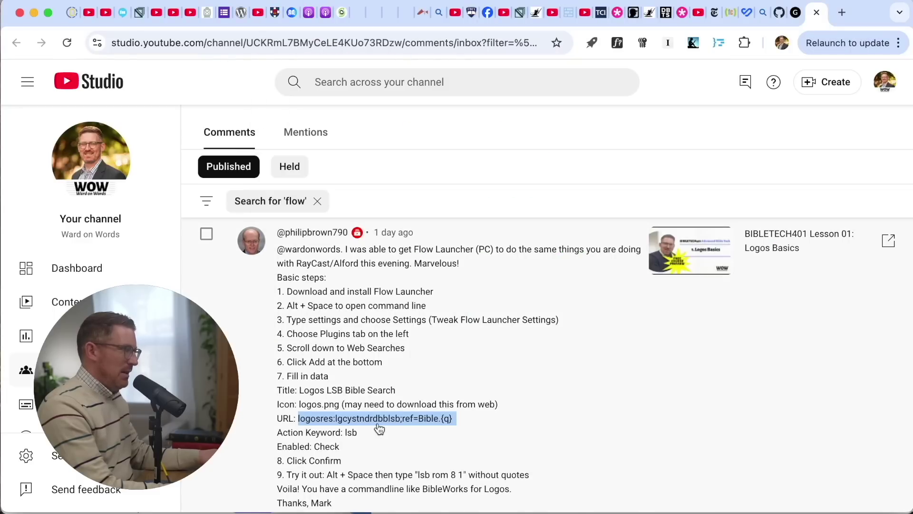
Copy the highlighted logosres URL from the comment and paste it two lines below the open command in open-esv.sh.
right_click(353, 419)
left_click(418, 450)
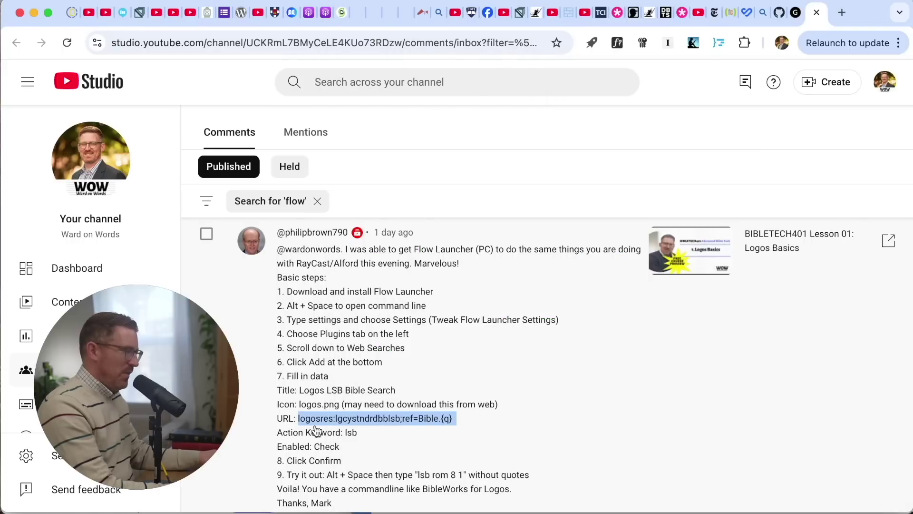
key("super+Tab")
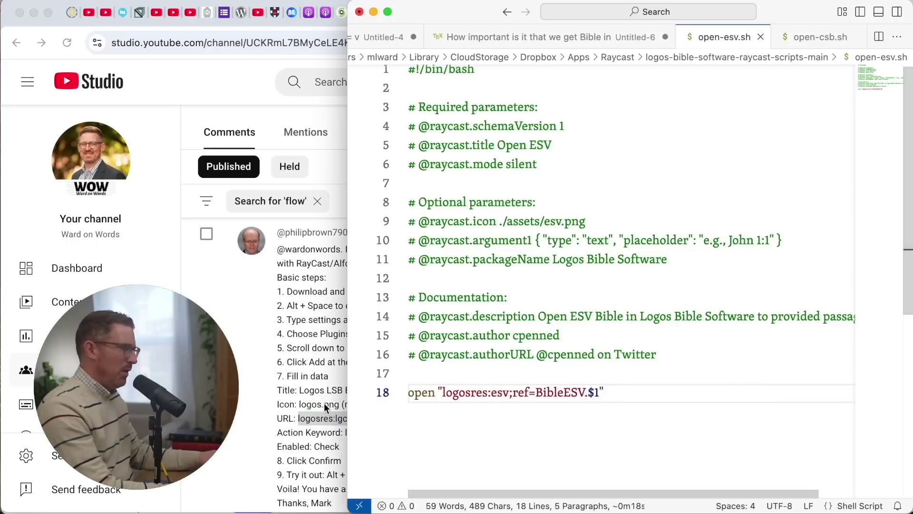
key("super+Tab")
key("super+Tab")
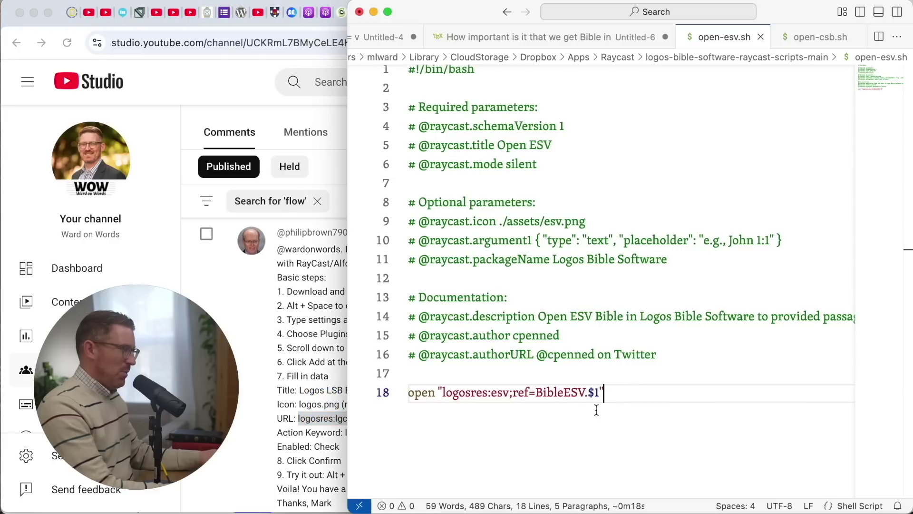
key("Return")
key("Return")
key("super+v")
Strip the open command and both quotation marks from the ESV line so it starts with logosres:esv.
key("Up")
key("Up")
key("BackSpace")
key("super+Left")
key("shift+Right")
key("shift+Right")
key("shift+Right")
key("shift+Right")
key("shift+Right")
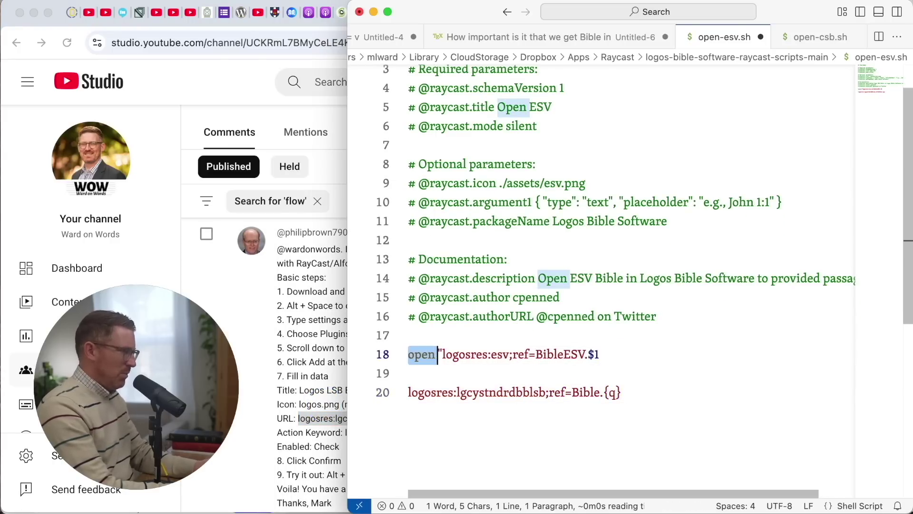
key("shift+Right")
key("BackSpace")
Replace the $1 placeholder ending the ESV line with {q}, matching the pasted LSB URL's format.
key("super+Right")
key("BackSpace")
key("BackSpace")
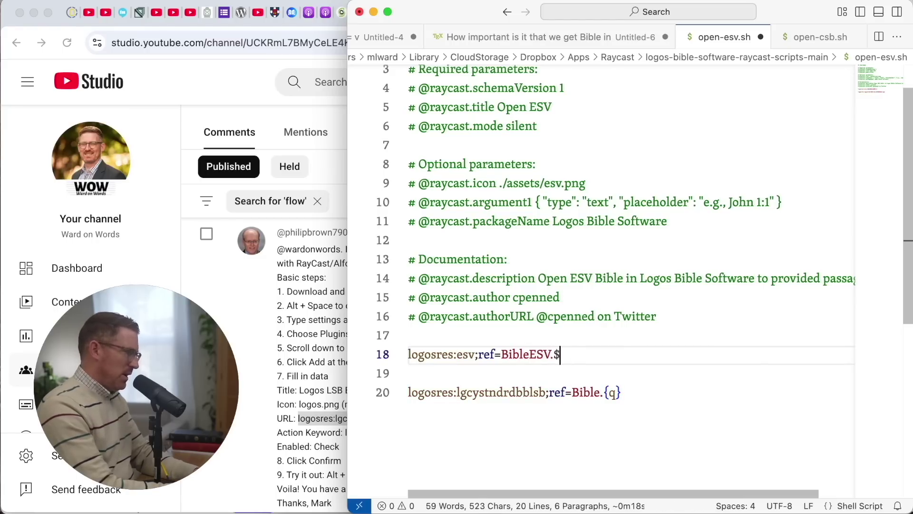
key("BackSpace")
type("{}q")
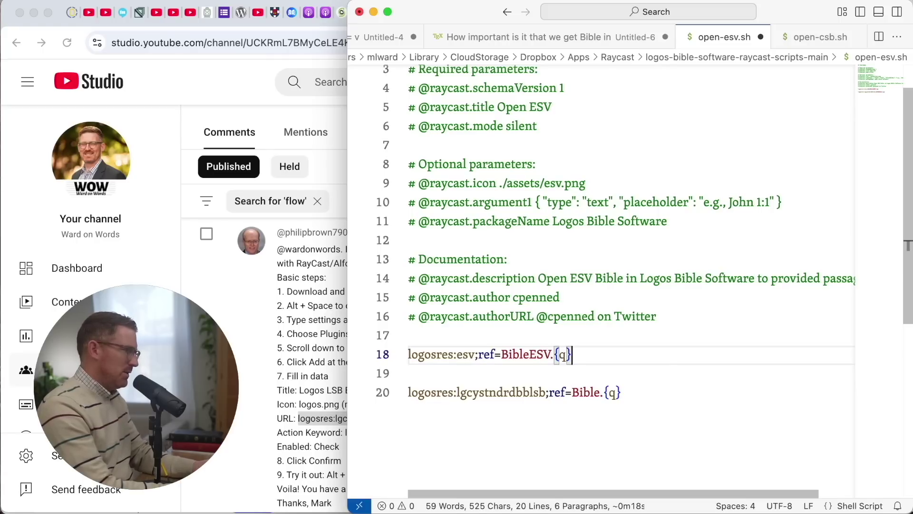
Select the logosres:esv;ref=BibleESV.{q} line, then return to the YouTube Studio comment and view the end of its instructions.
key("super+shift+Left")
left_click(291, 403)
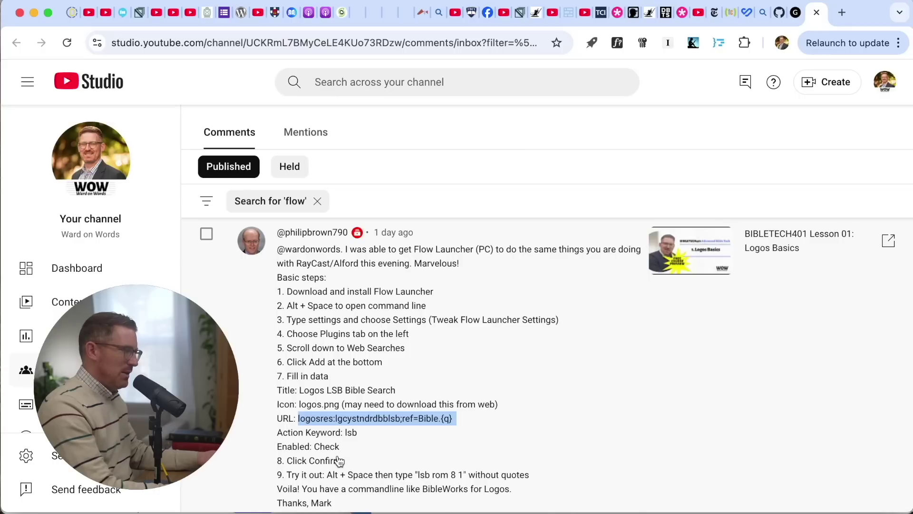
scroll(333, 452, "down", 2)
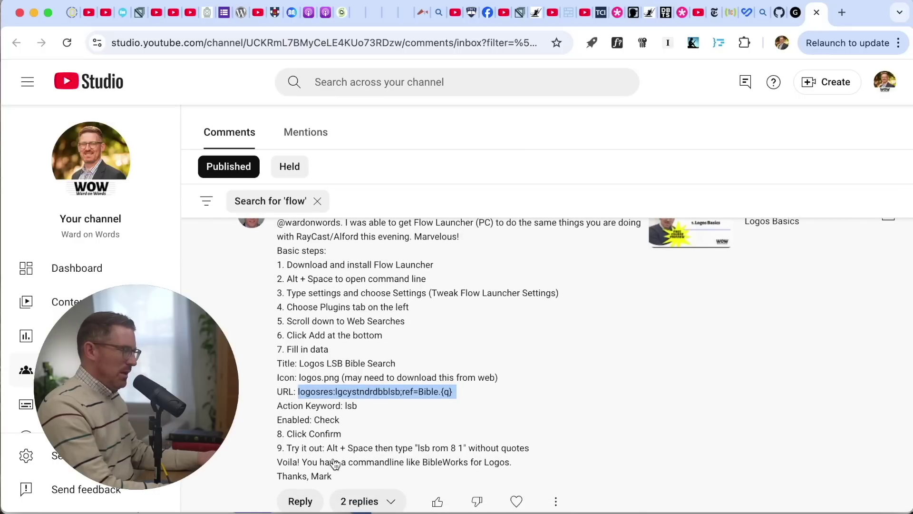